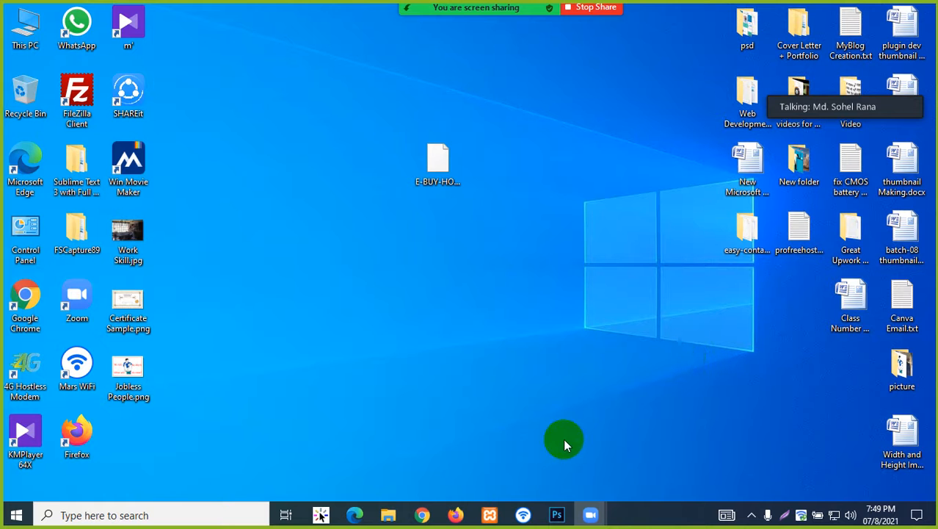
- Open E-BUY-HOME.psd from the desktop in Photoshop and accept the missing fonts notice
left_click(556, 516)
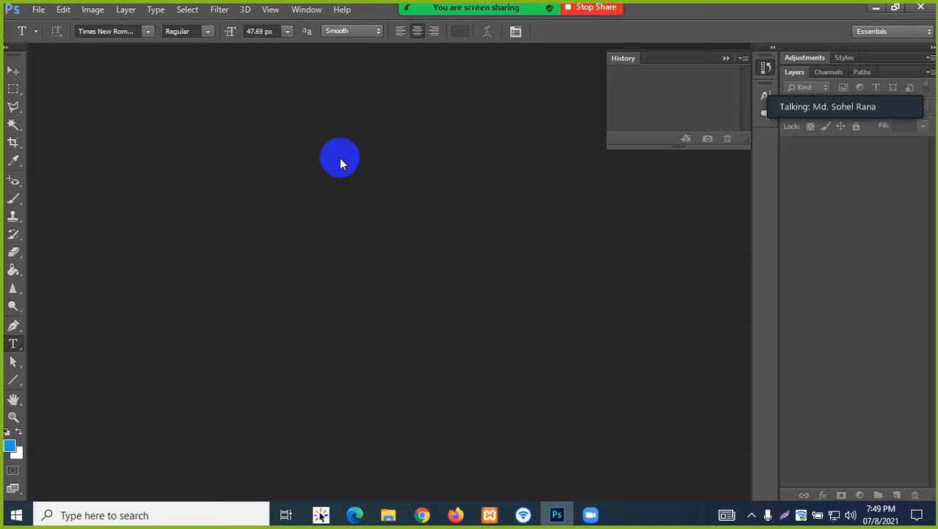
left_click(875, 7)
left_click(436, 162)
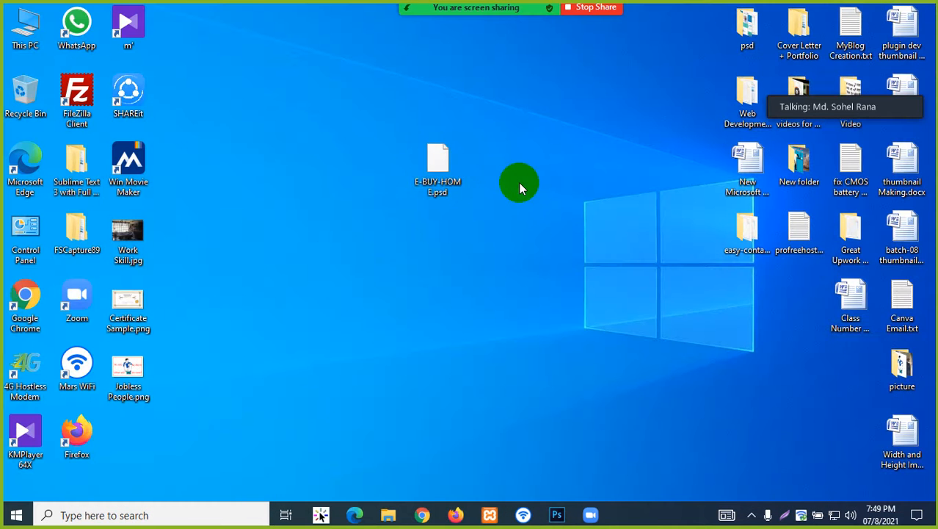
left_click_drag(425, 165, 400, 305)
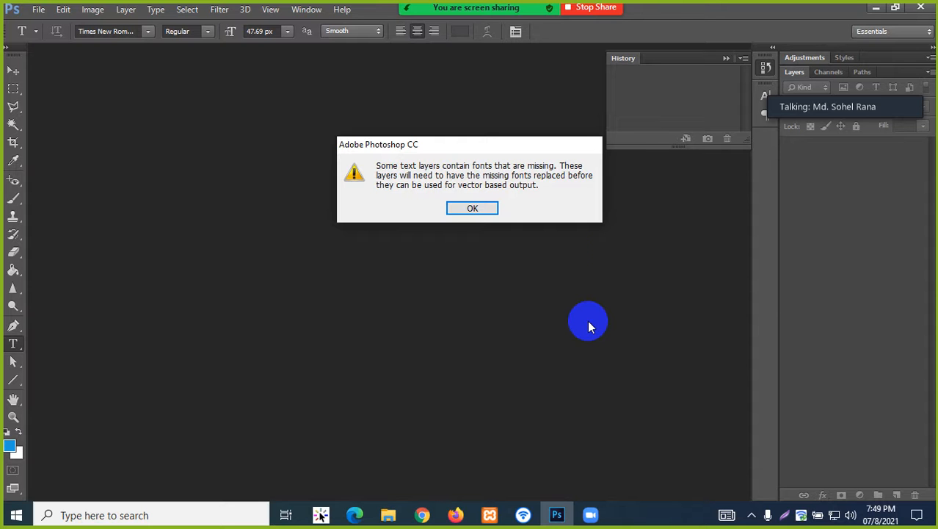
left_click(478, 208)
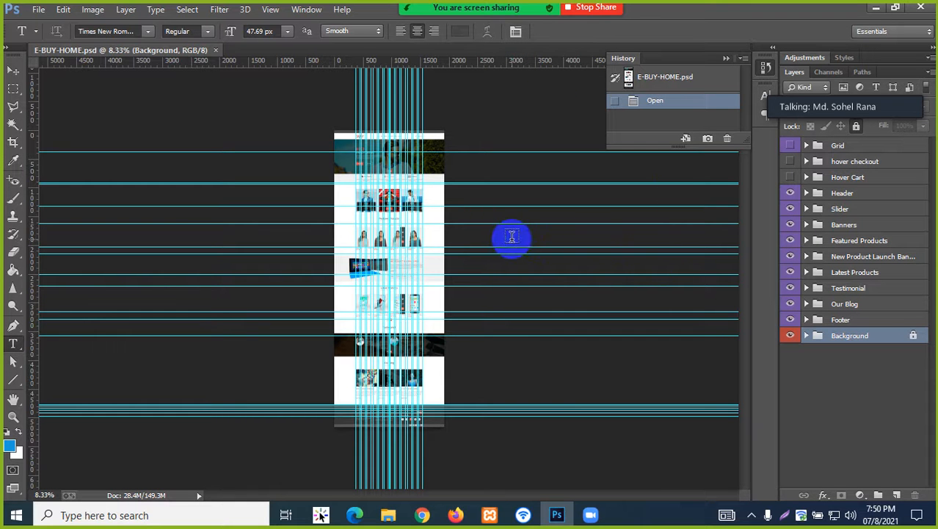
left_click(876, 8)
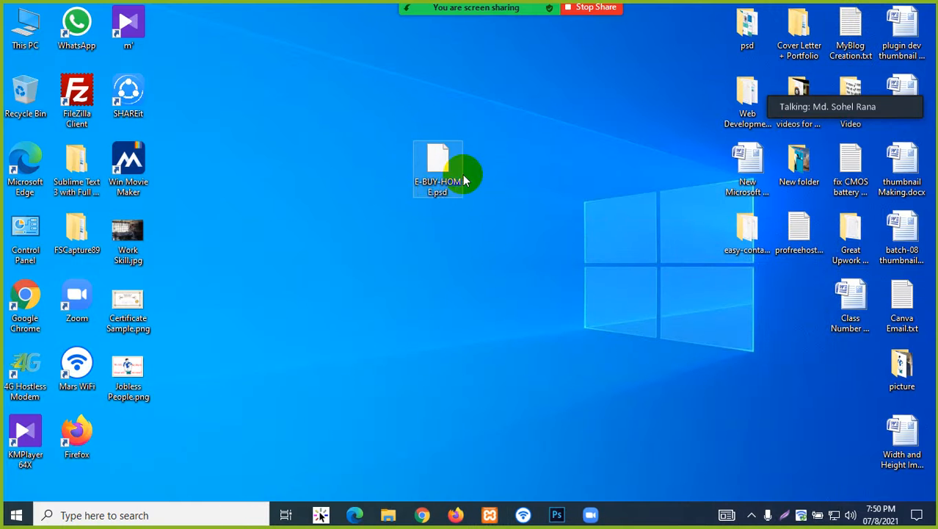
left_click(433, 177)
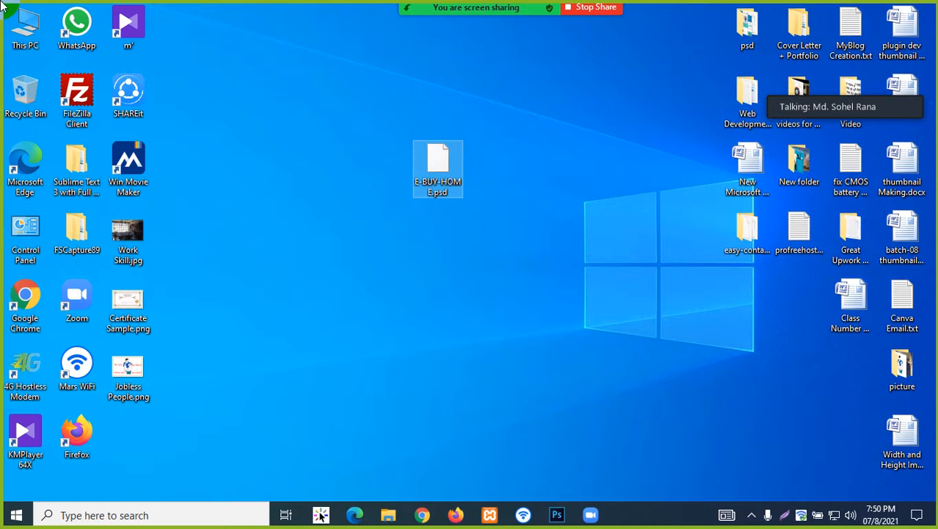
left_click(557, 515)
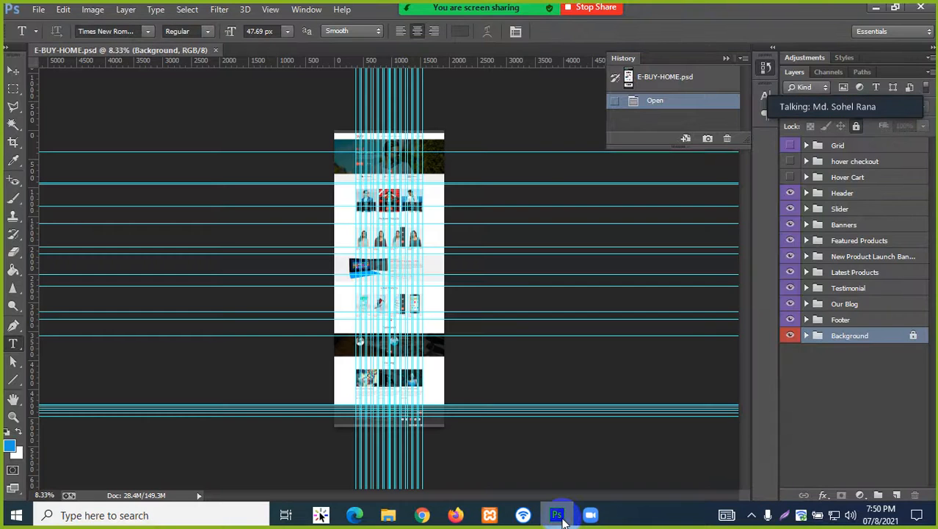
left_click(557, 515)
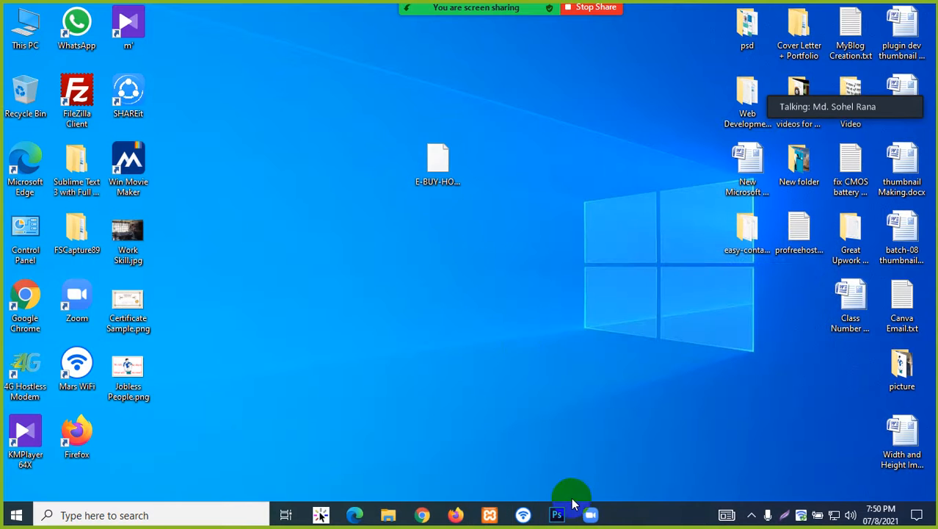
left_click(557, 515)
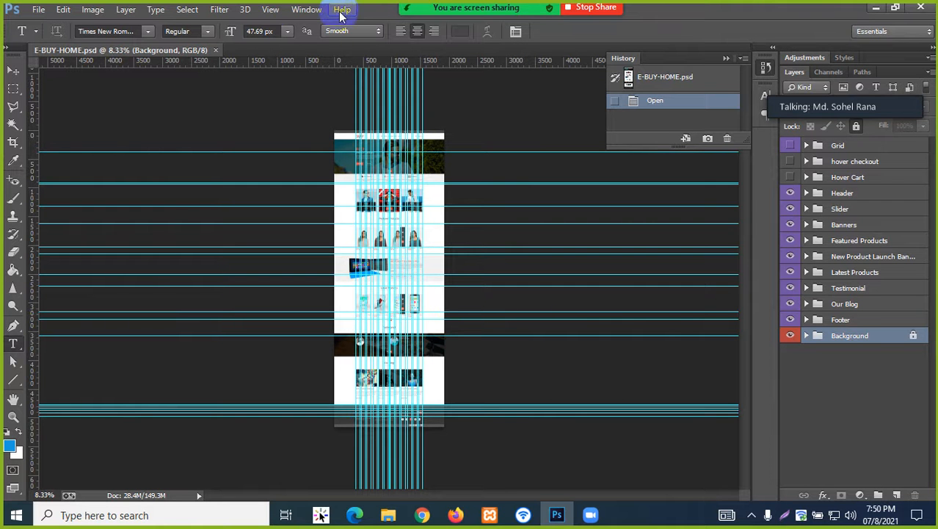
- Hide the extras so the guides no longer cover the homepage design
left_click(269, 9)
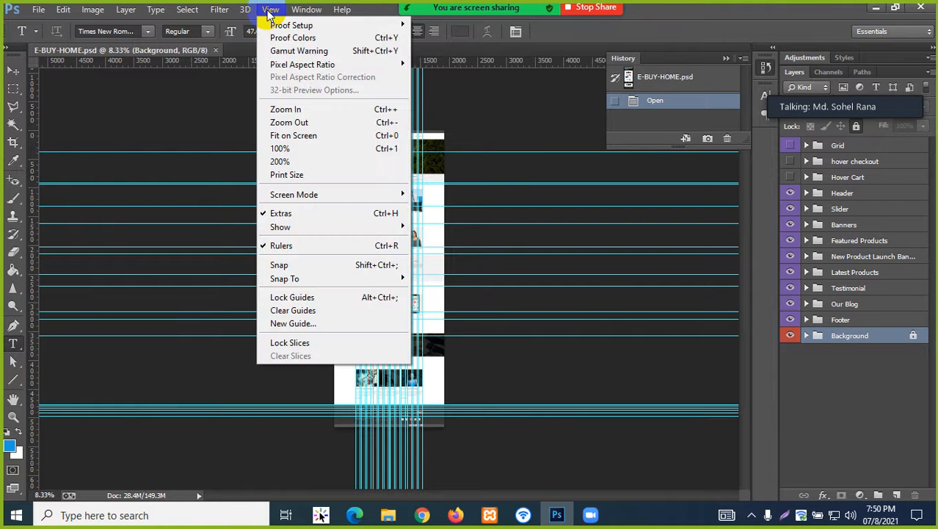
left_click(281, 214)
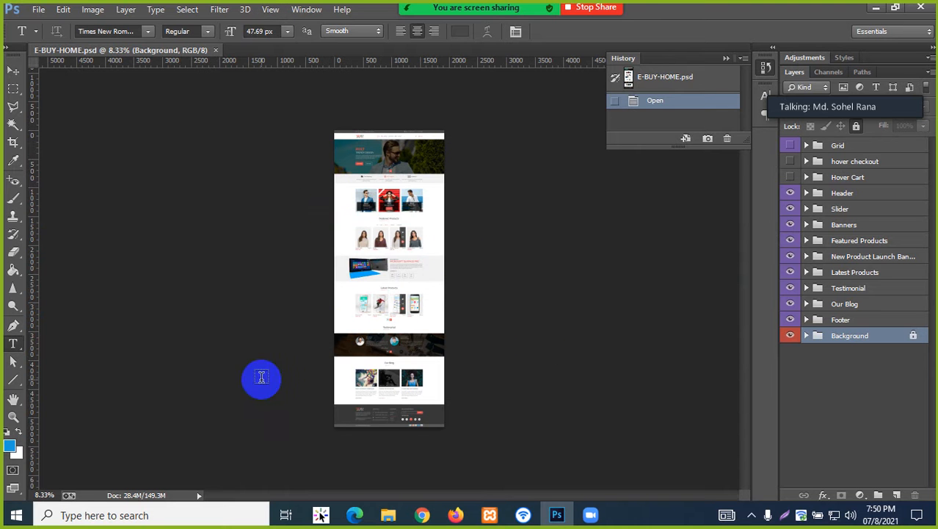
- Zoom in to 66.67% on the upper part of the homepage design and examine its header and slider
left_click(13, 417)
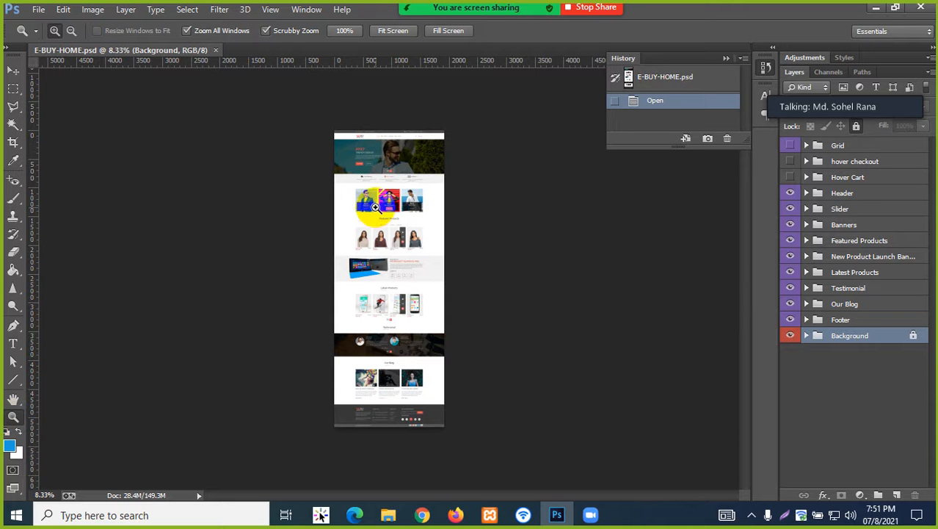
left_click(408, 153)
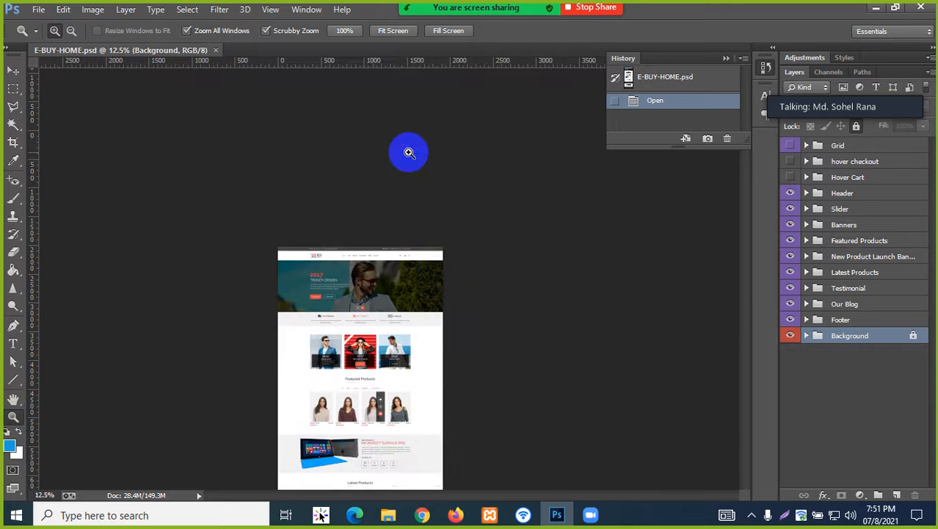
left_click(389, 262)
left_click(390, 266)
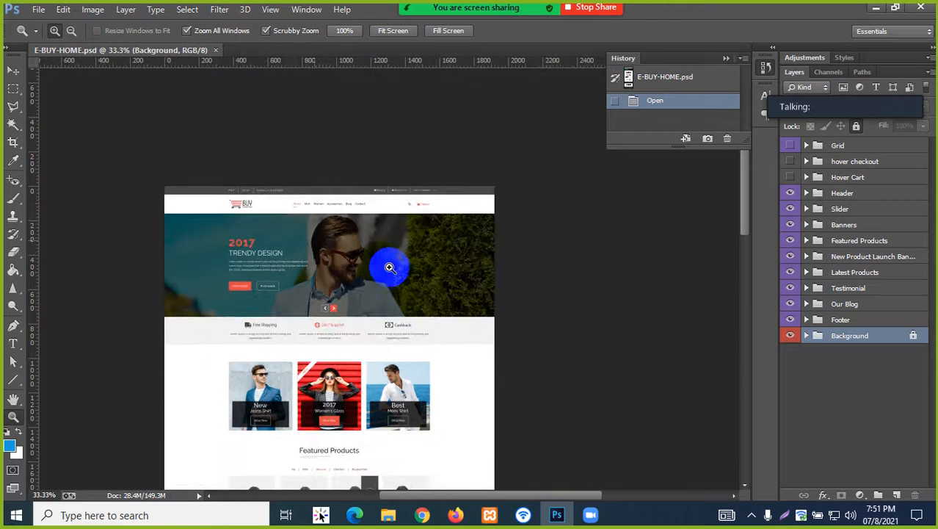
left_click(390, 267)
left_click(390, 267)
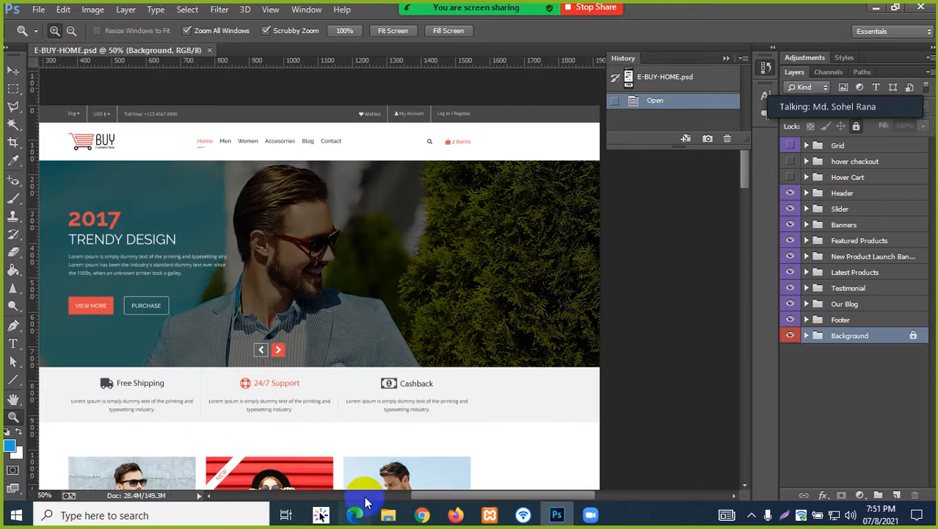
left_click(363, 495)
left_click_drag(311, 488, 448, 467)
scroll(470, 426, "up", 1)
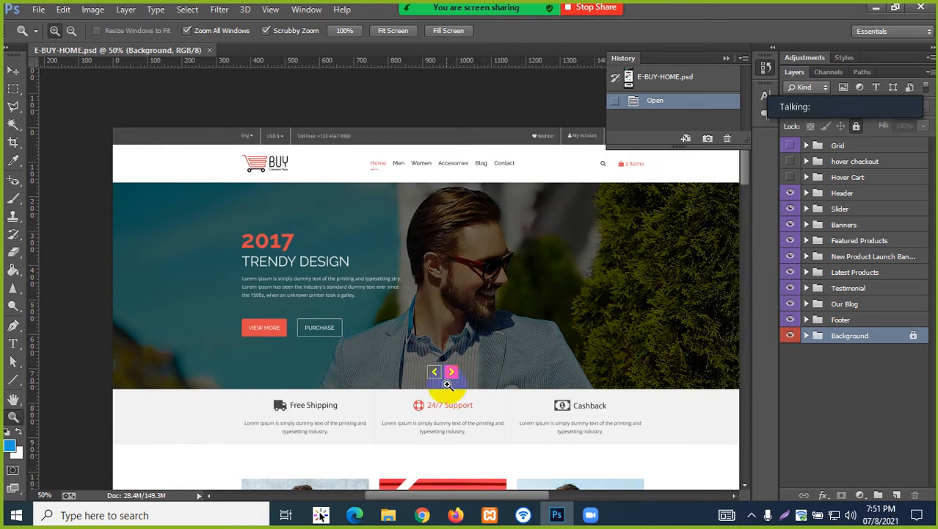
left_click(490, 285)
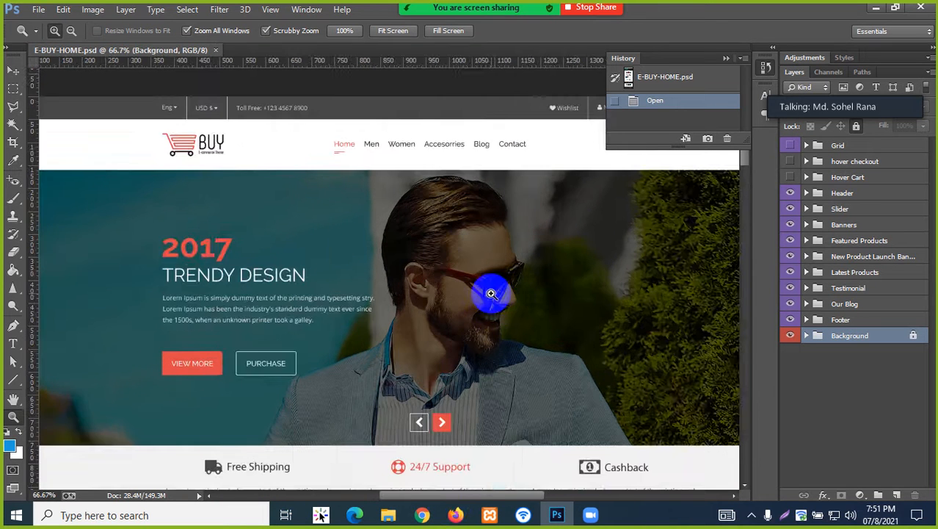
scroll(499, 294, "up", 2)
scroll(504, 298, "up", 2)
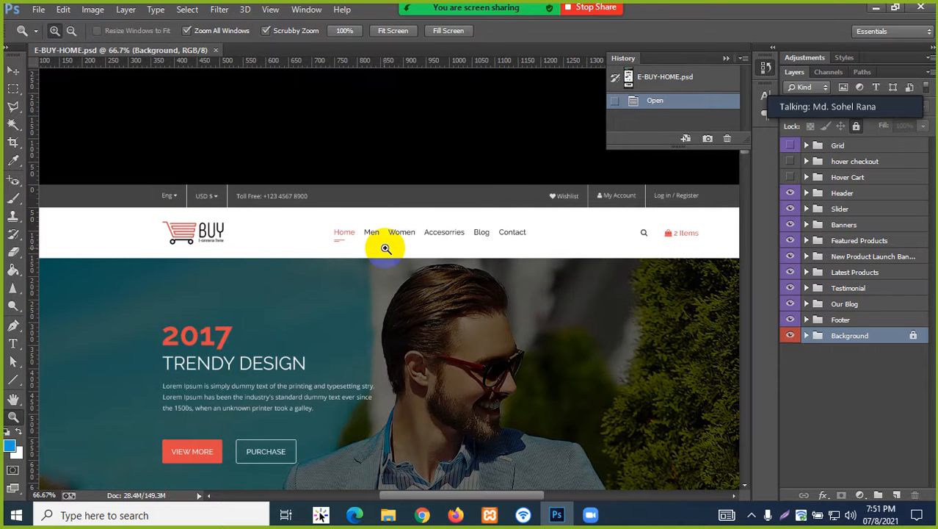
- Examine the service strip, promotional banners, Featured Products, new product launch banner and Latest Products sections of the design
scroll(385, 246, "down", 1)
scroll(243, 260, "down", 4)
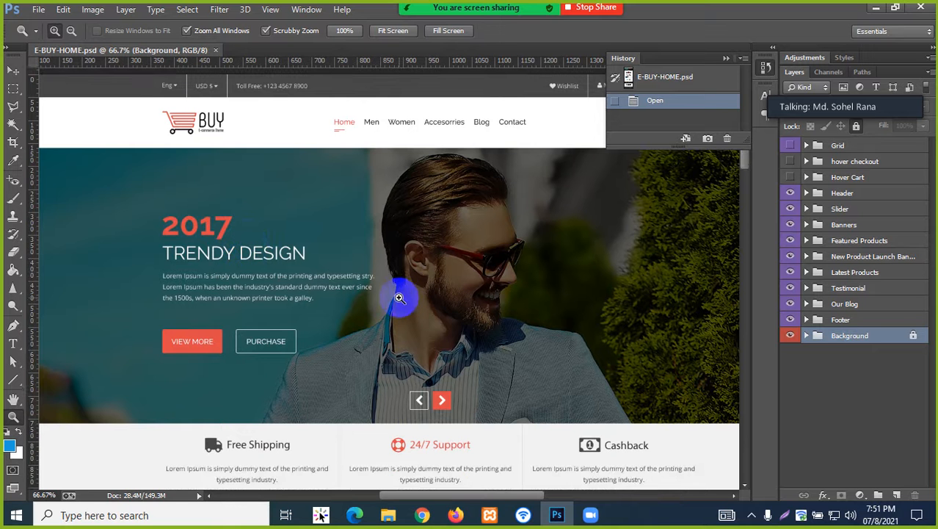
scroll(399, 311, "down", 1)
scroll(343, 318, "down", 10)
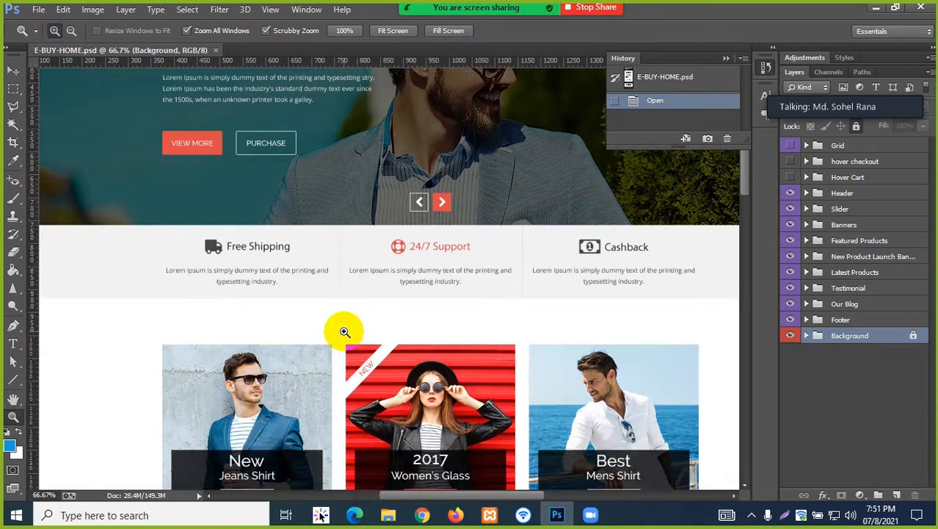
scroll(335, 339, "down", 12)
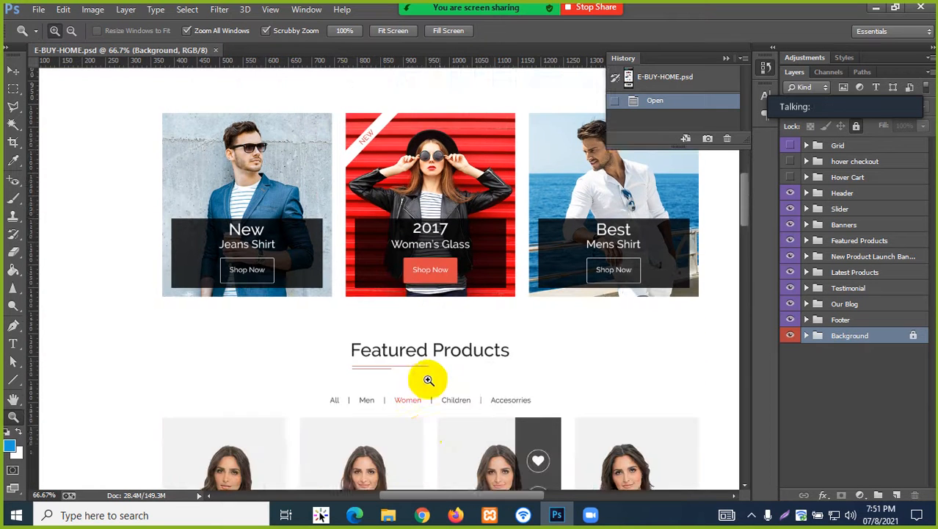
scroll(421, 377, "down", 4)
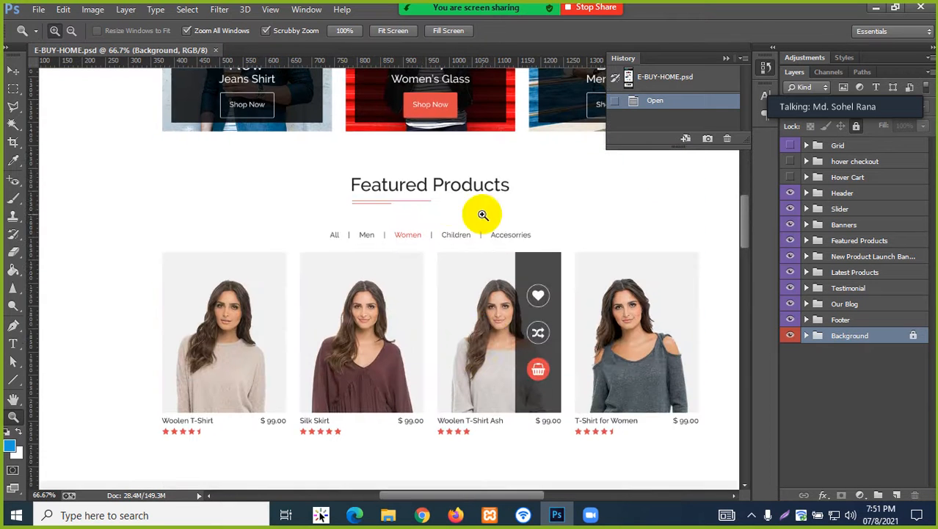
scroll(402, 339, "down", 12)
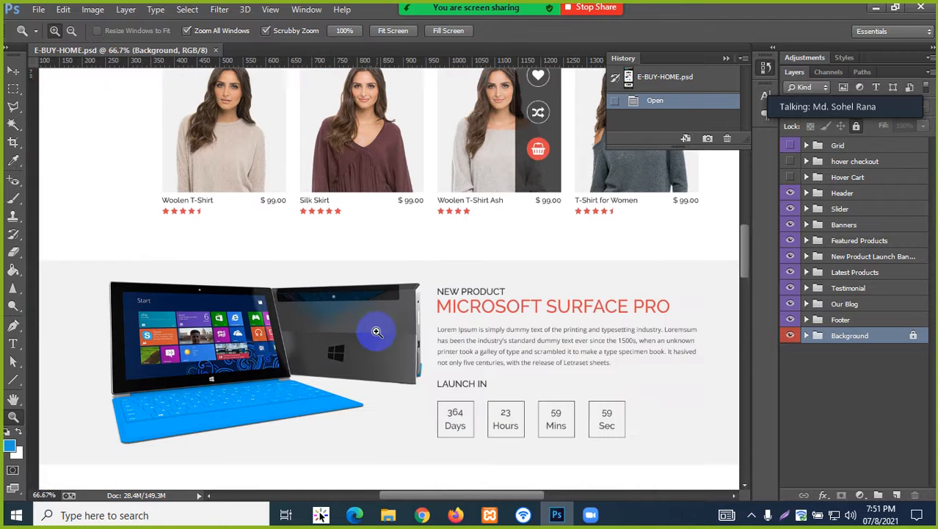
scroll(362, 326, "down", 8)
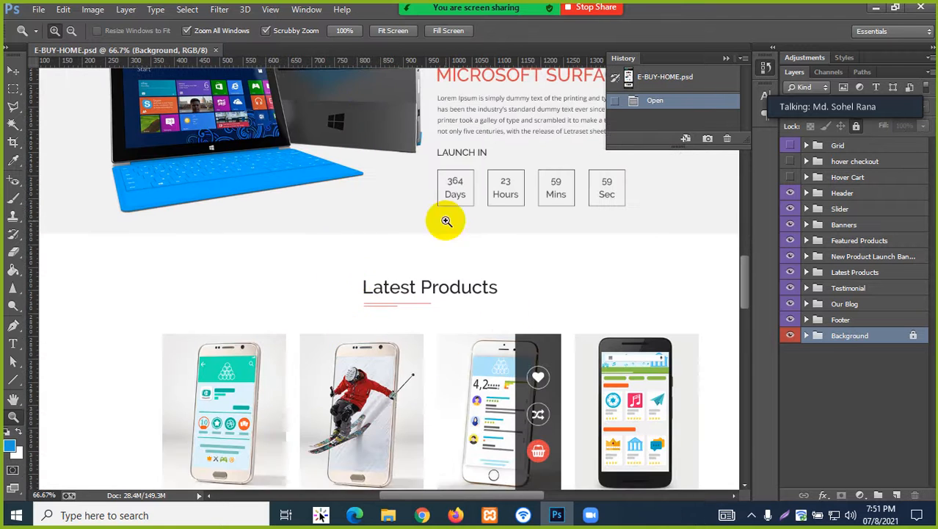
scroll(439, 319, "down", 8)
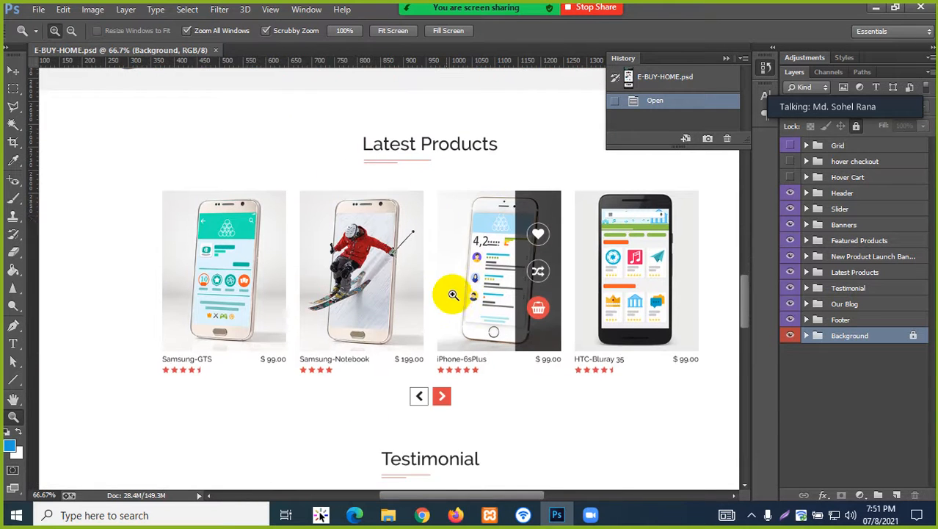
- Examine the Testimonial, Our Blog and footer sections of the homepage design
scroll(439, 317, "down", 7)
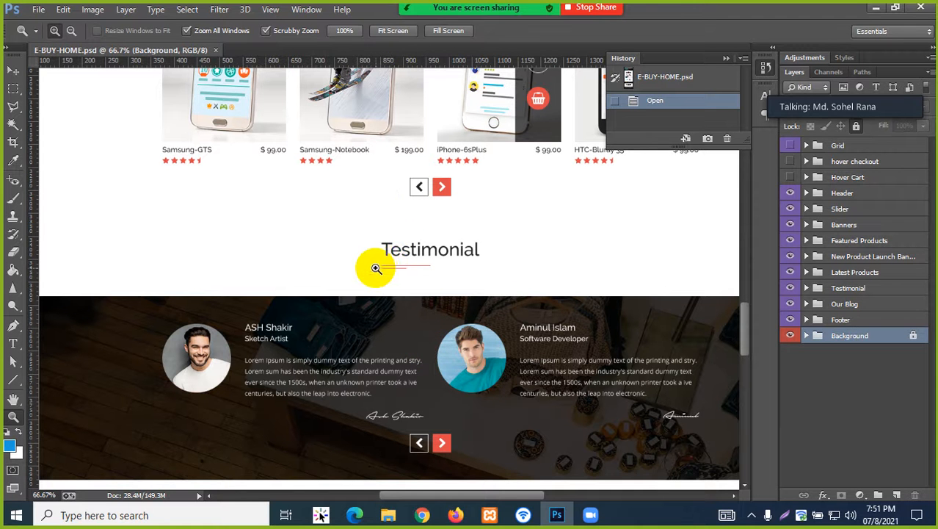
scroll(356, 294, "down", 2)
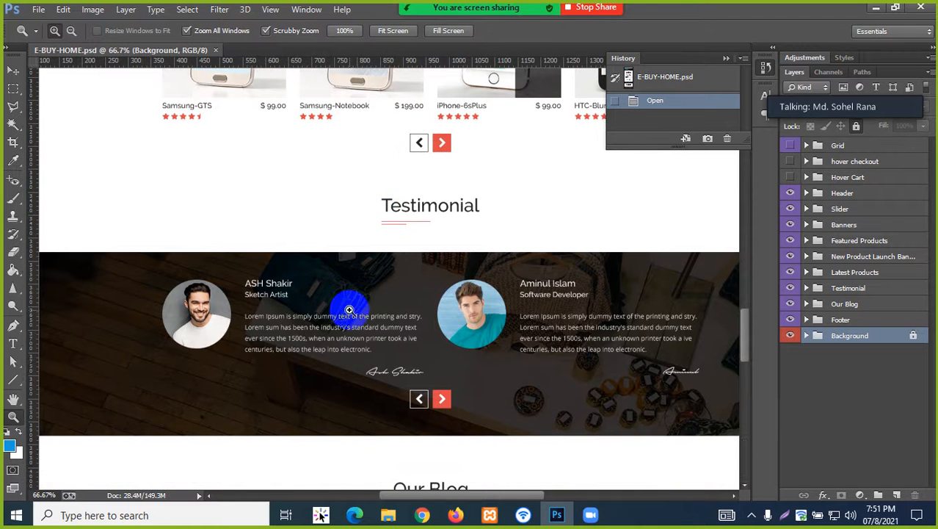
scroll(349, 310, "down", 6)
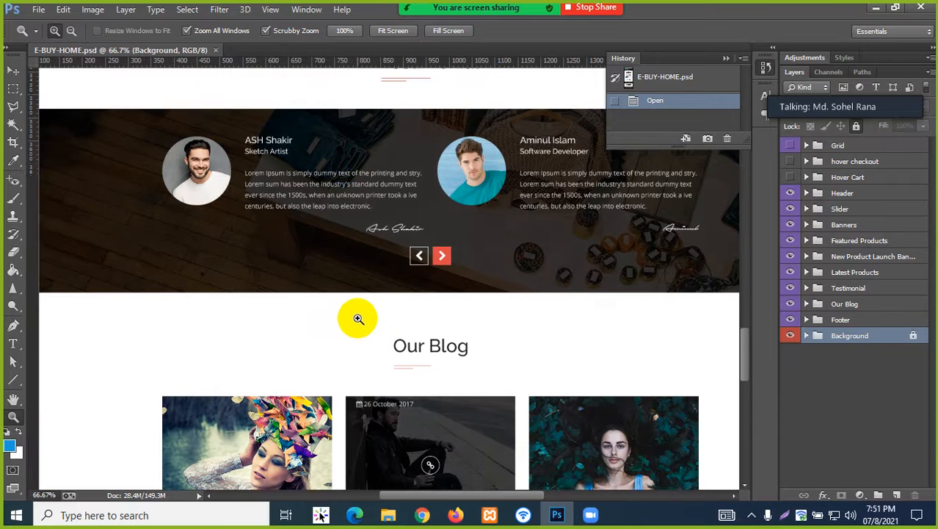
scroll(358, 318, "down", 9)
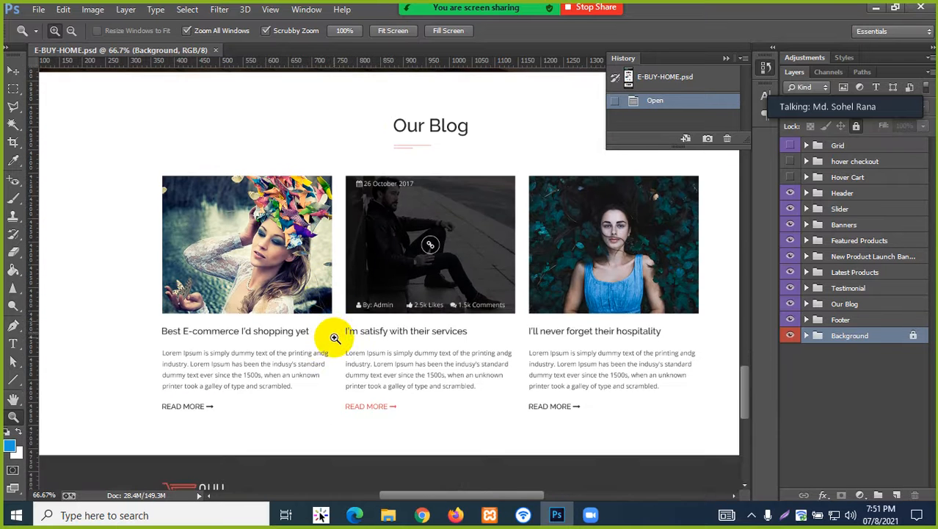
scroll(335, 337, "down", 9)
scroll(335, 335, "up", 2)
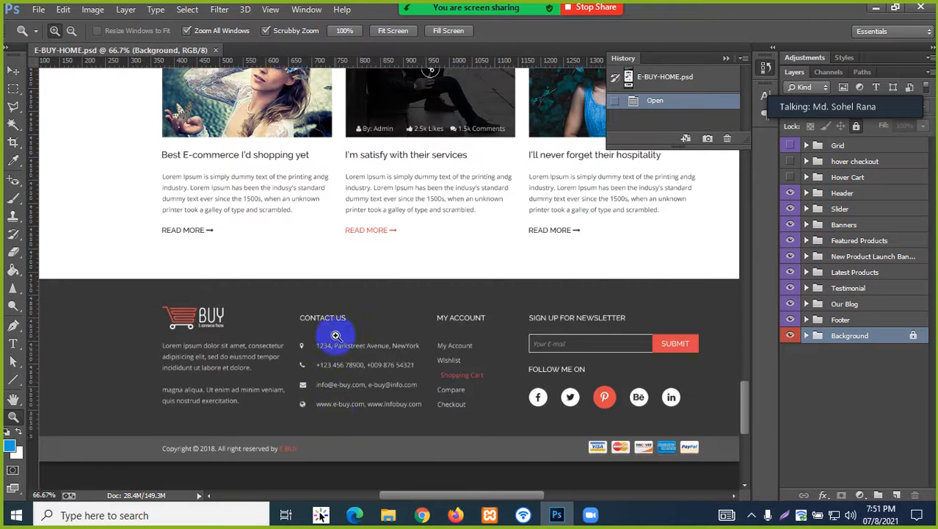
- Review the page sections again from the footer back up to the header
scroll(336, 336, "up", 16)
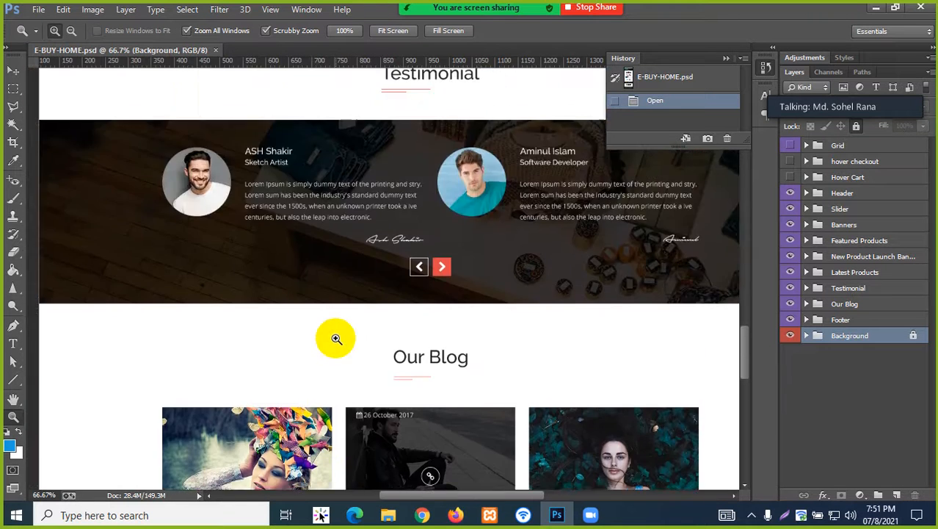
scroll(336, 338, "up", 20)
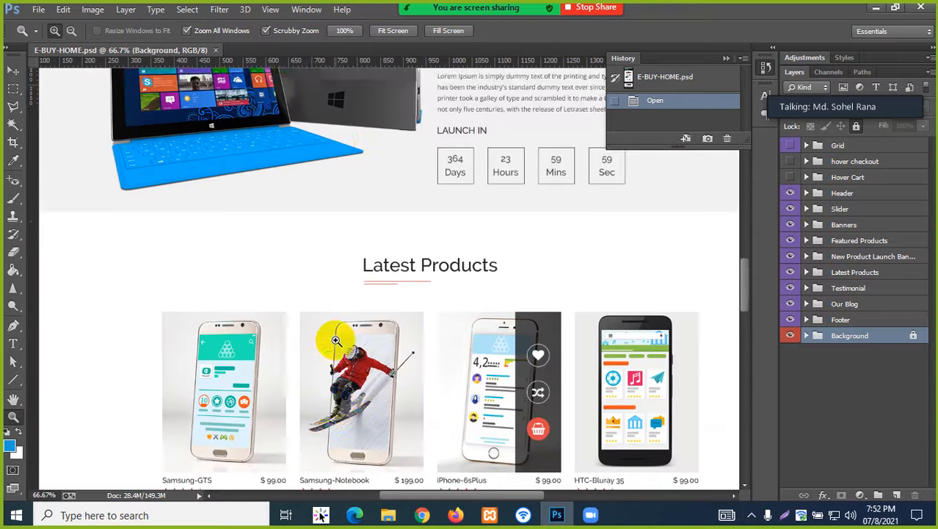
scroll(335, 339, "up", 15)
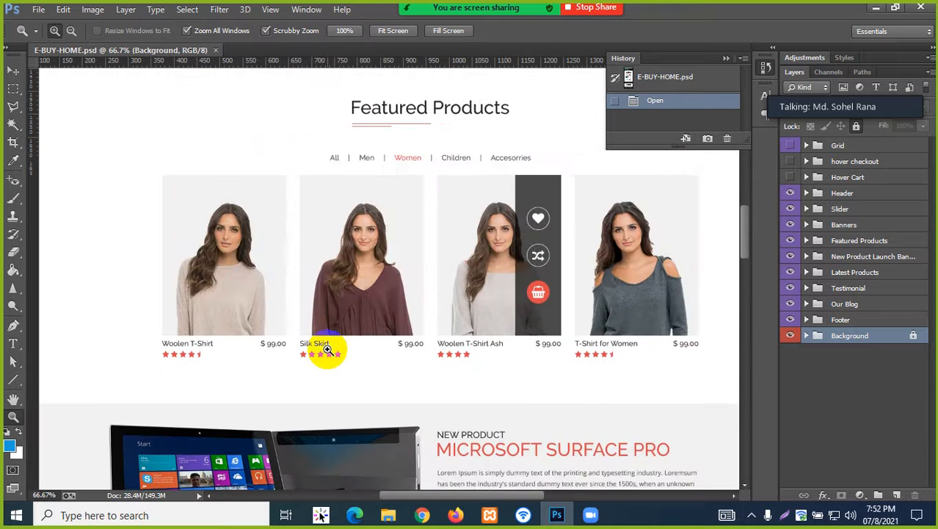
scroll(328, 350, "up", 15)
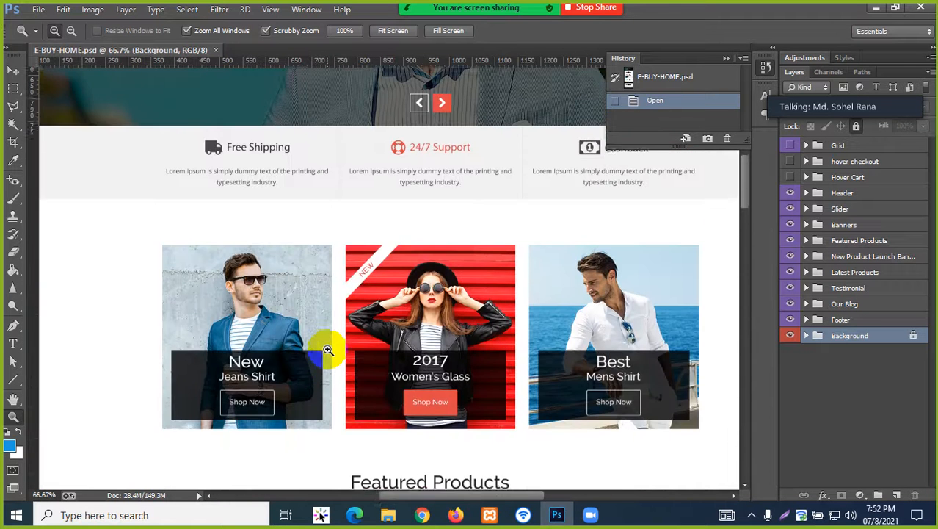
scroll(327, 350, "up", 14)
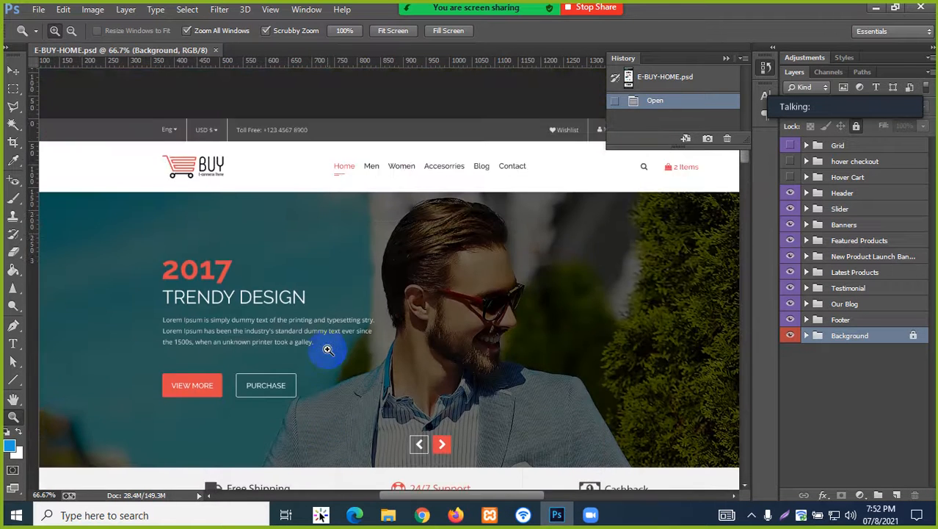
- Examine the slider and the Free Shipping, 24/7 Support and Cashback strip beneath it
scroll(327, 347, "up", 2)
scroll(322, 346, "down", 1)
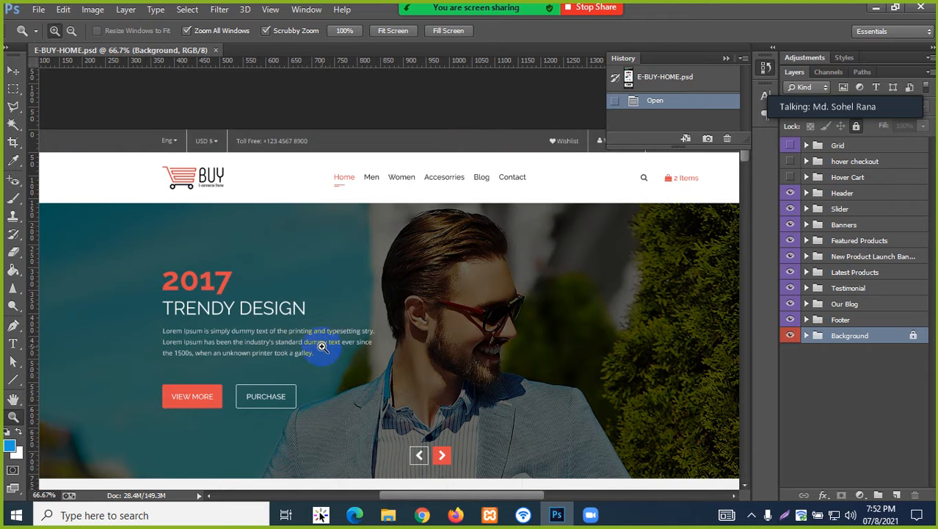
scroll(321, 346, "down", 1)
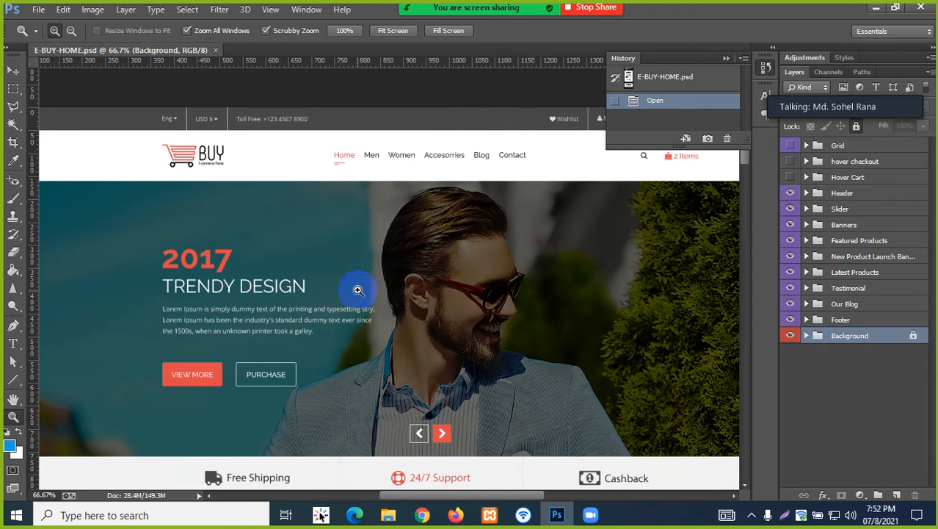
scroll(357, 295, "down", 1)
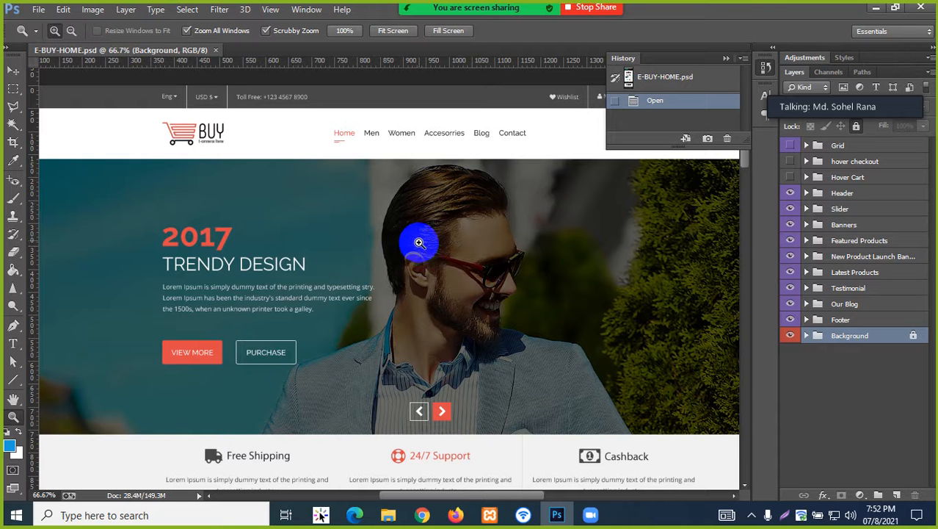
scroll(417, 240, "down", 1)
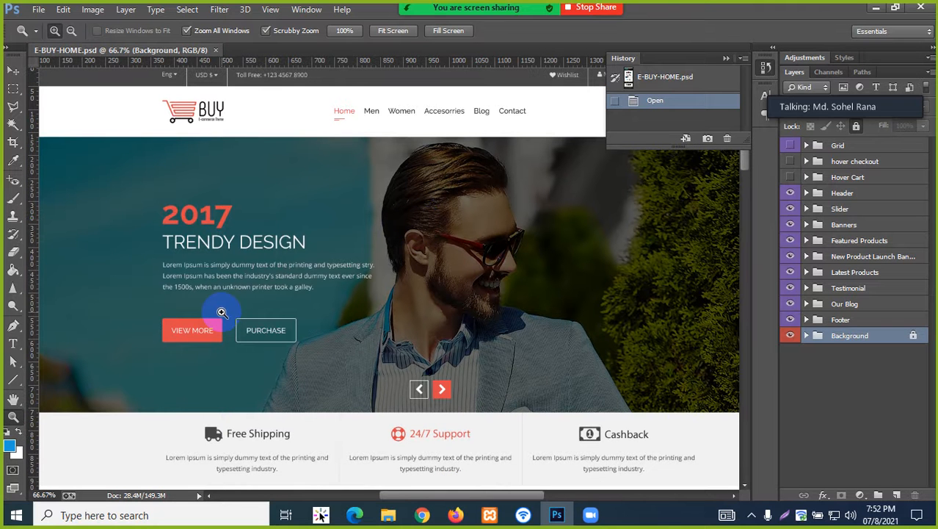
scroll(411, 382, "down", 4)
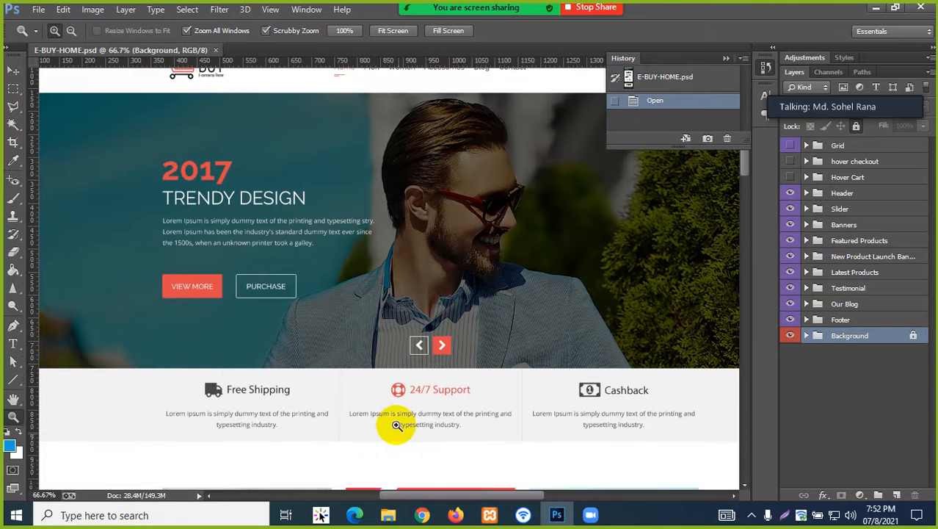
scroll(426, 404, "down", 1)
scroll(415, 375, "up", 5)
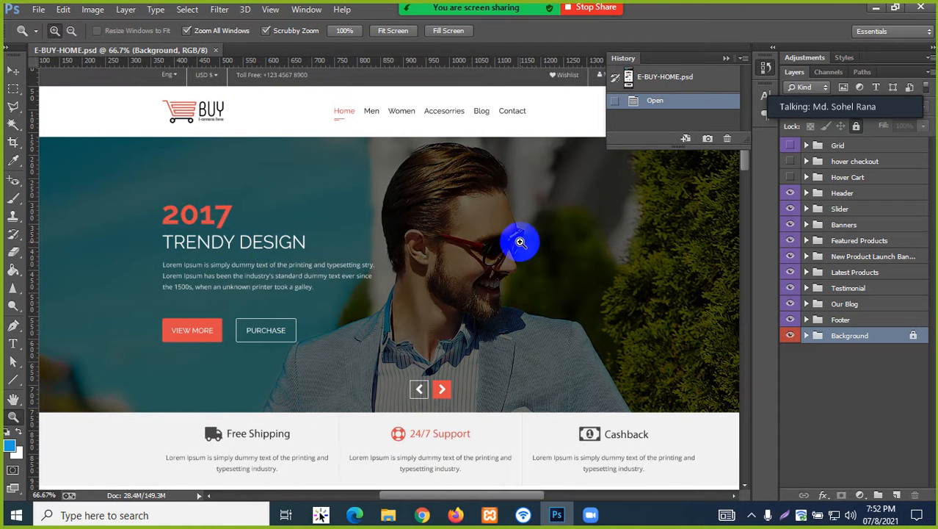
scroll(503, 258, "down", 4)
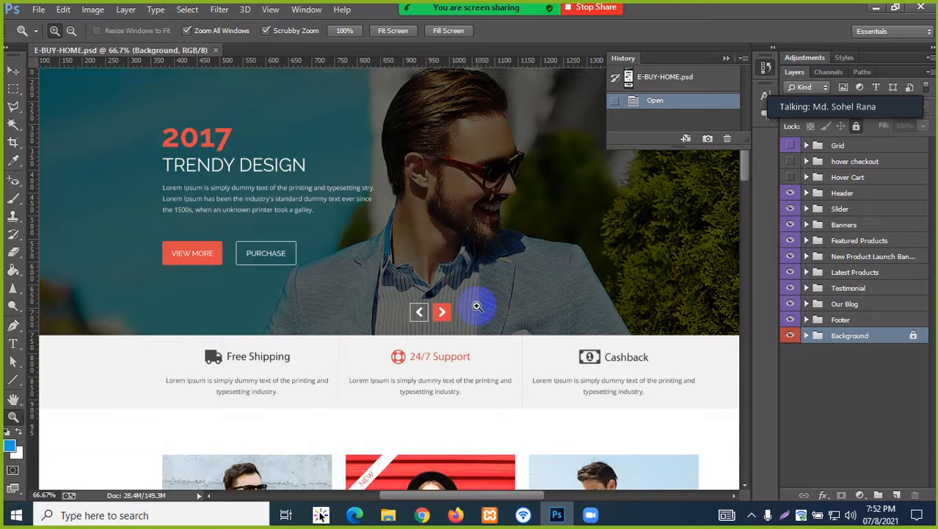
scroll(477, 299, "up", 4)
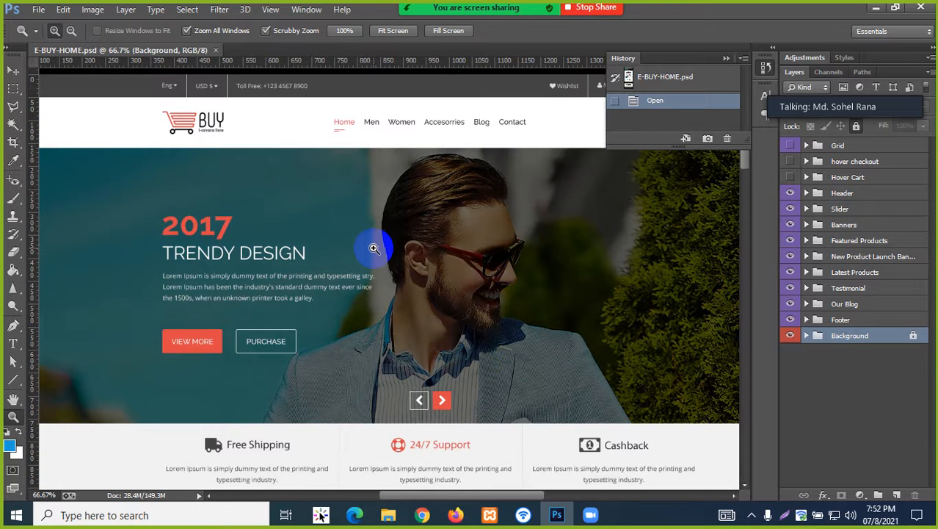
scroll(374, 249, "up", 3)
scroll(378, 251, "down", 1)
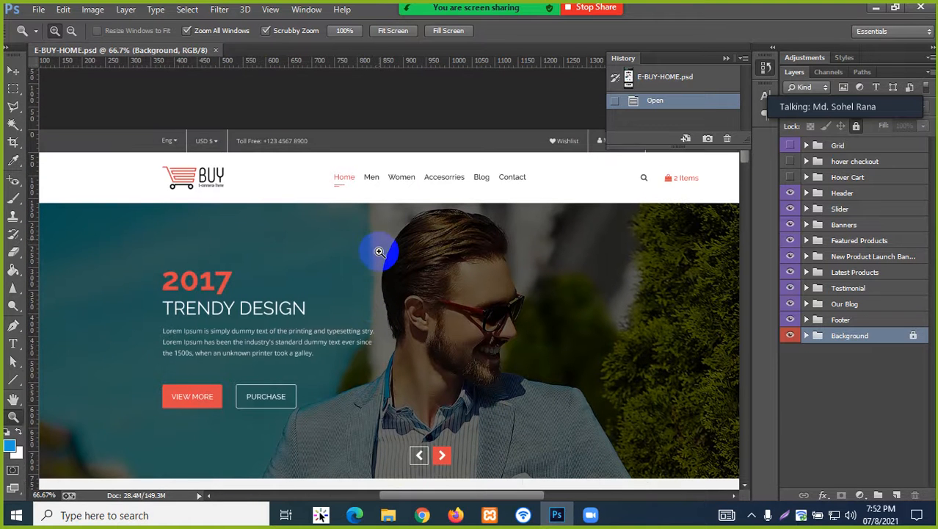
scroll(382, 236, "down", 1)
scroll(383, 236, "up", 3)
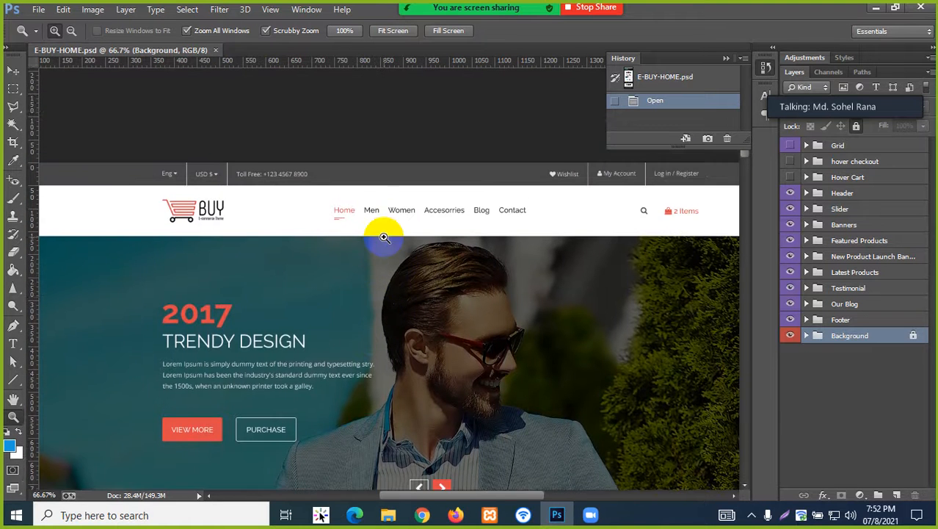
scroll(253, 352, "down", 2)
scroll(300, 304, "up", 2)
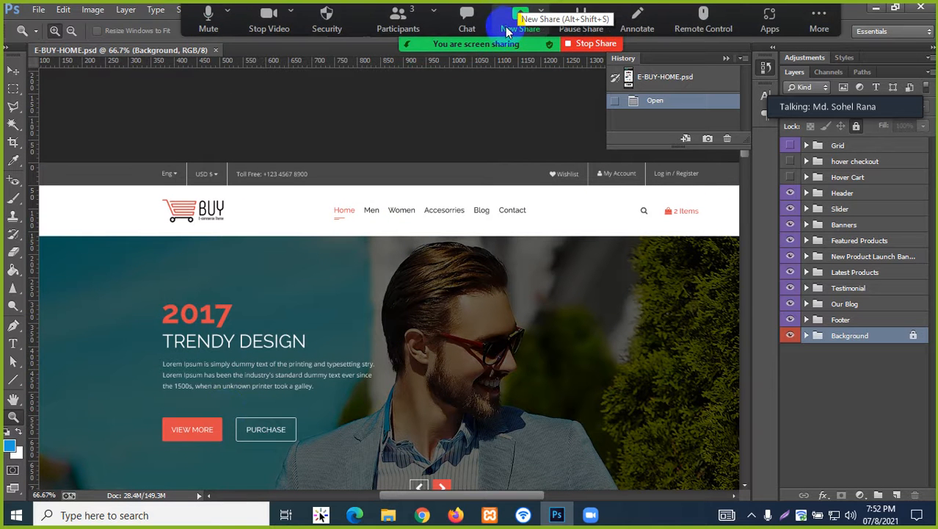
scroll(541, 331, "down", 1)
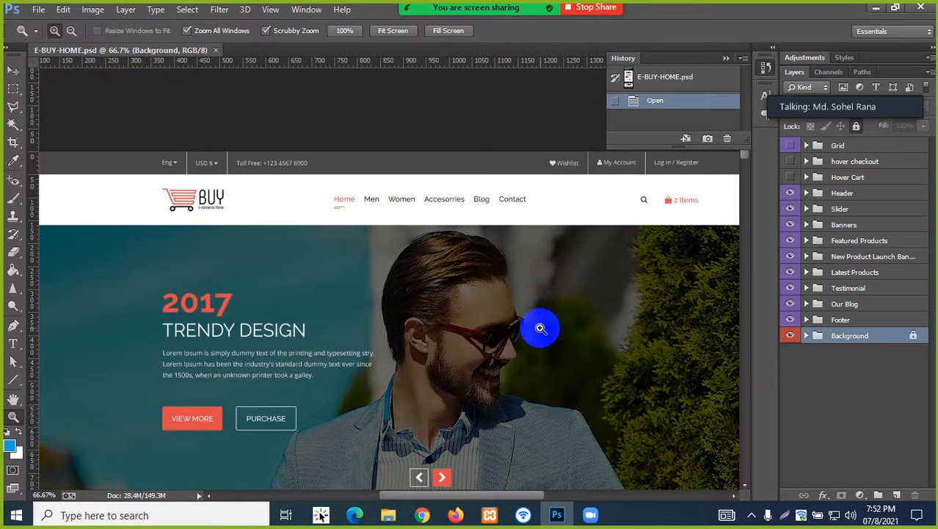
scroll(553, 323, "up", 1)
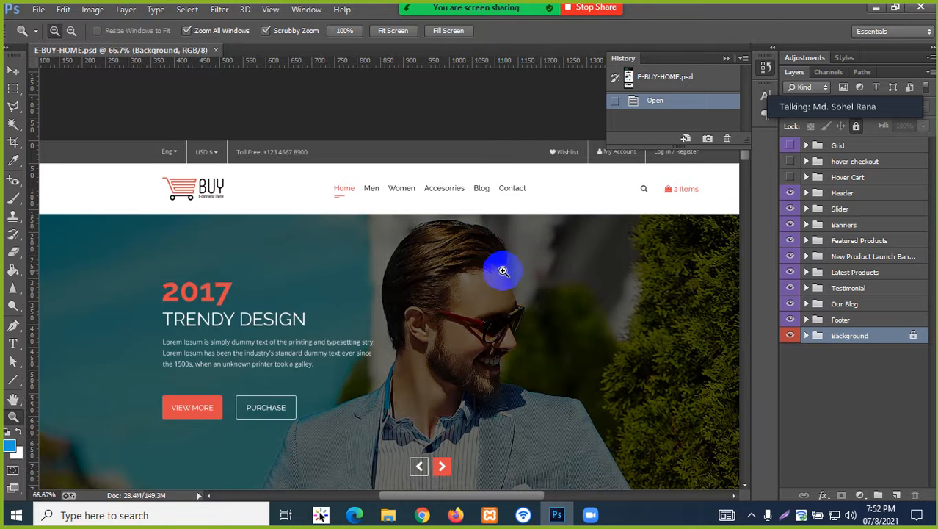
scroll(495, 287, "down", 1)
scroll(485, 275, "up", 2)
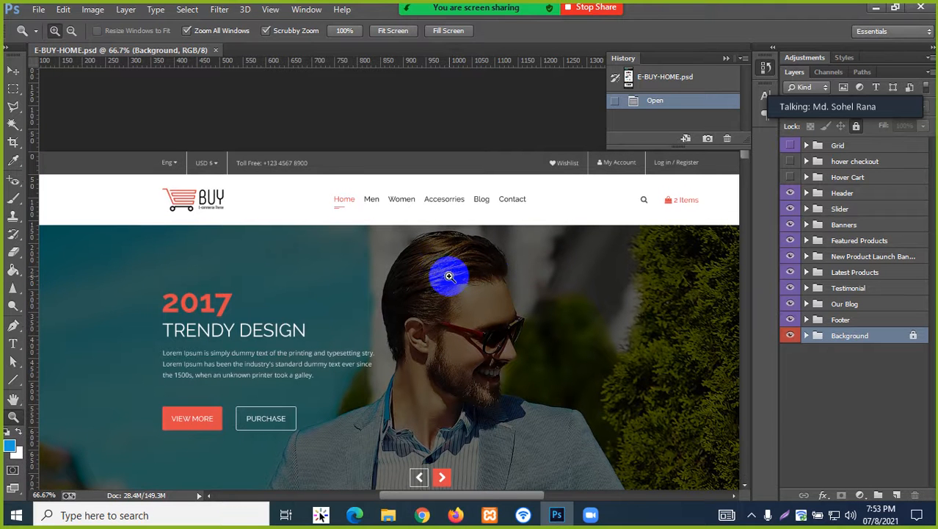
scroll(445, 263, "up", 1)
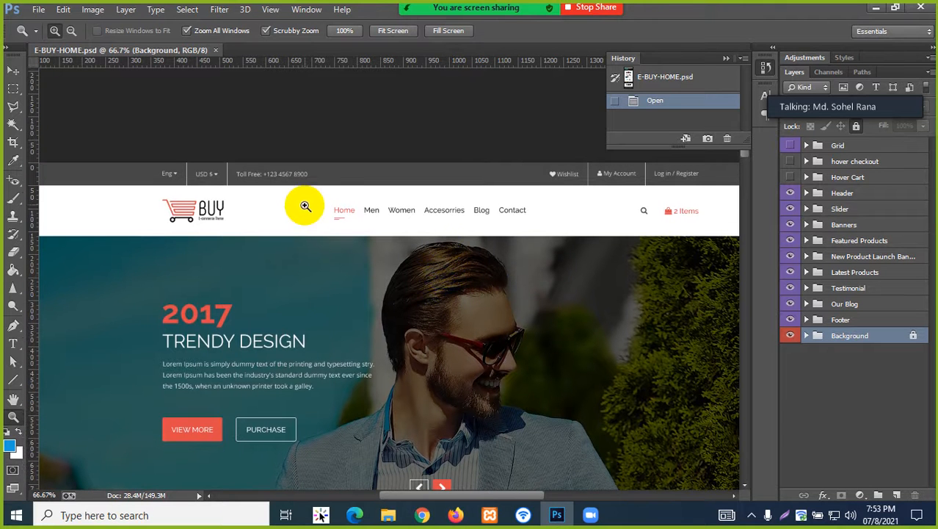
- Zoom in to 100% on the header and examine its top bar, logo, navigation, search and cart across the full width
left_click(481, 180)
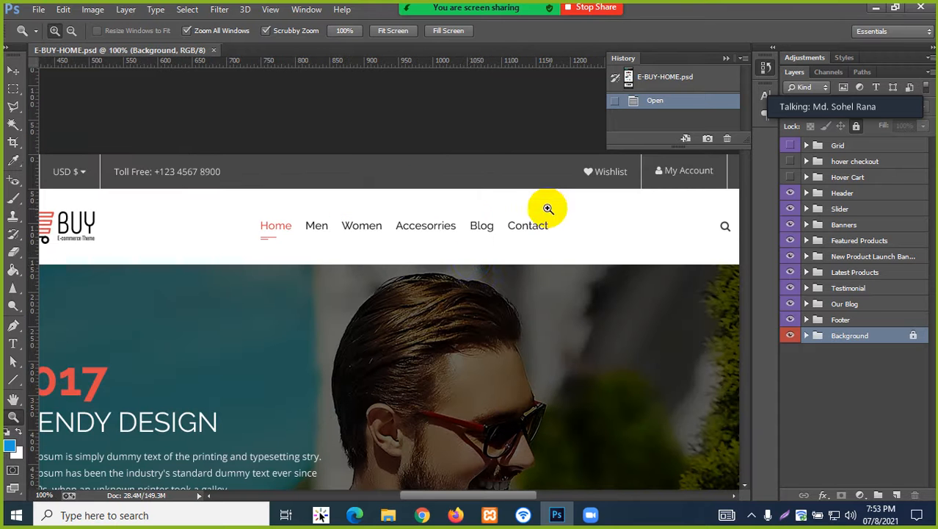
left_click_drag(477, 495, 597, 505)
scroll(485, 319, "up", 1)
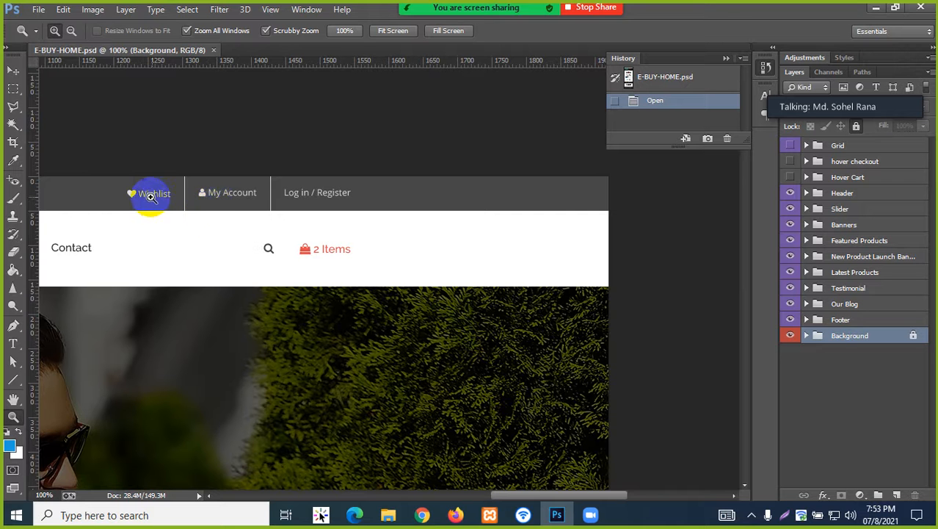
left_click_drag(514, 495, 435, 481)
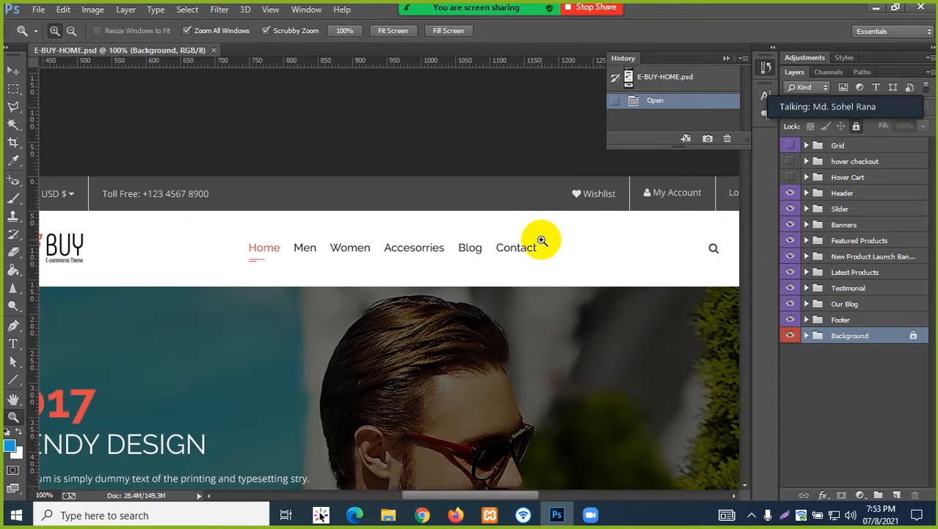
scroll(538, 243, "down", 1)
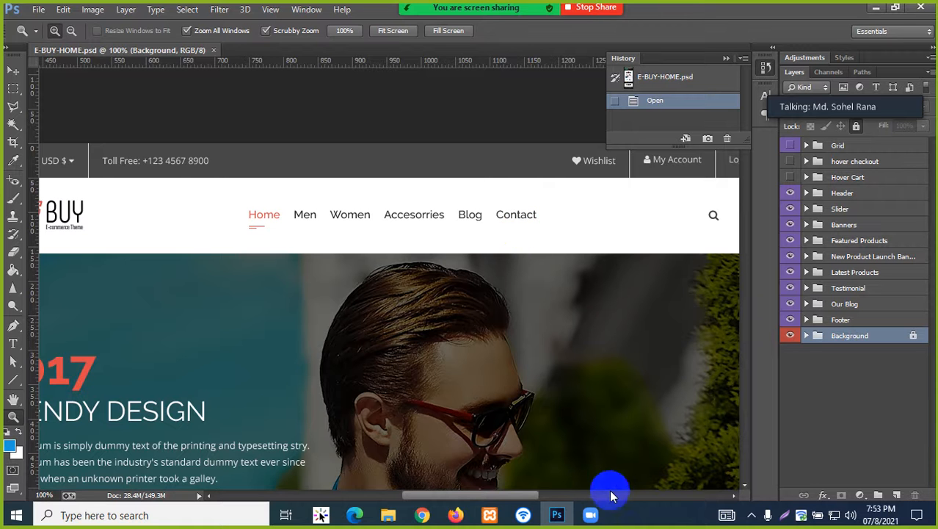
left_click_drag(518, 505, 469, 508)
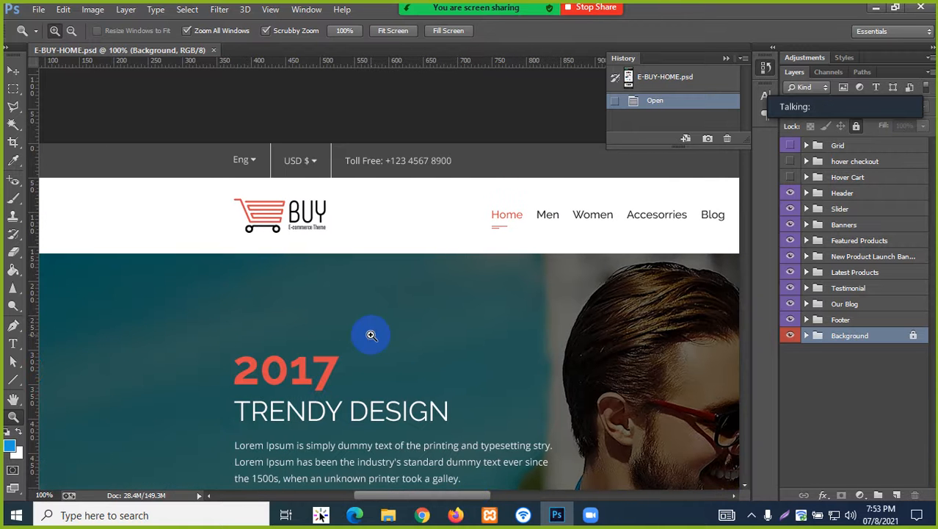
scroll(374, 338, "down", 1)
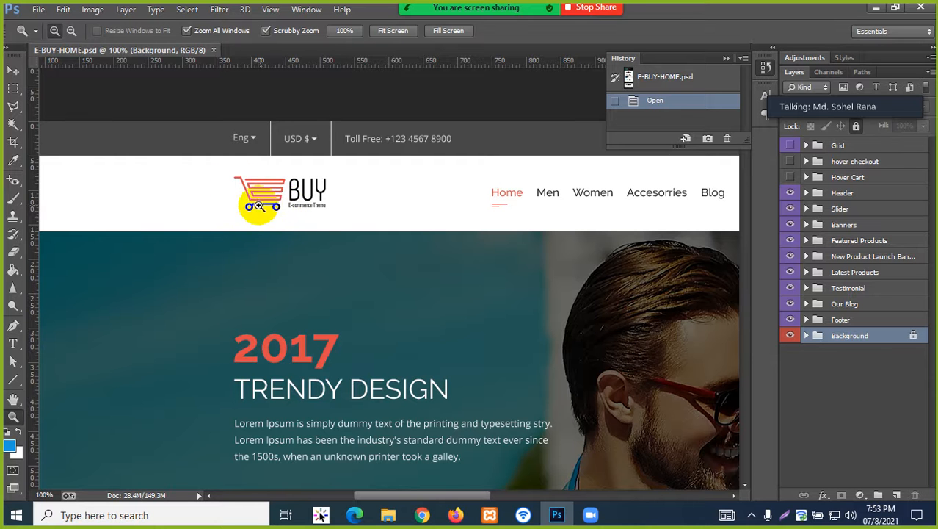
scroll(909, 222, "up", 3)
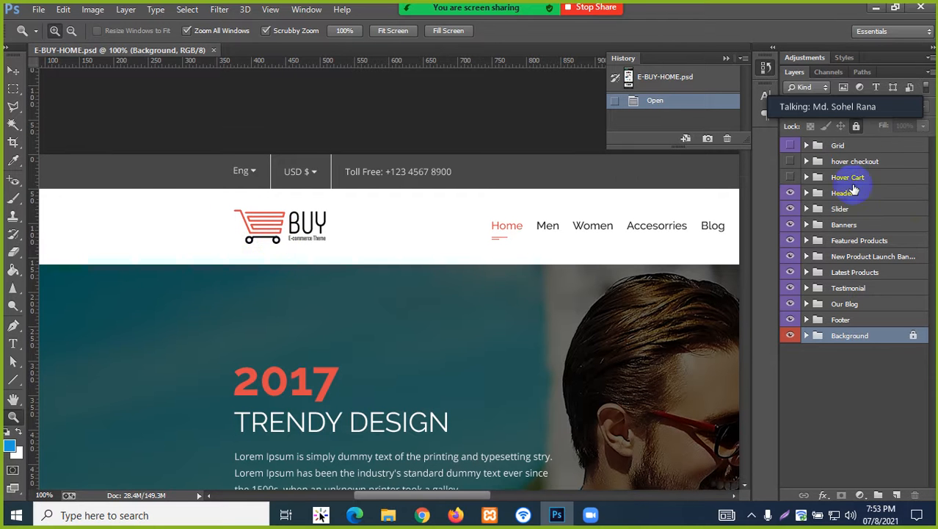
- Move the meeting's speaker indicator clear of the Layers panel, and hide and redisplay that panel
left_click_drag(865, 88, 787, 8)
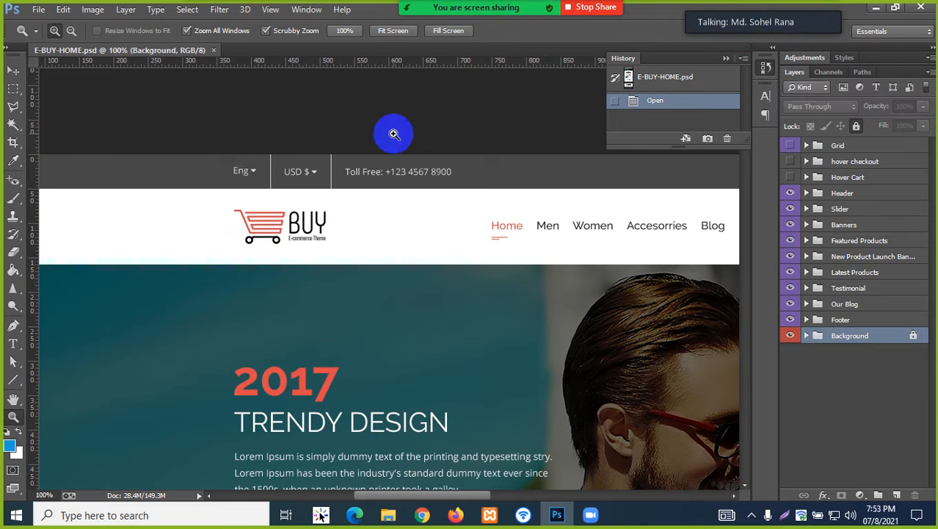
left_click(307, 9)
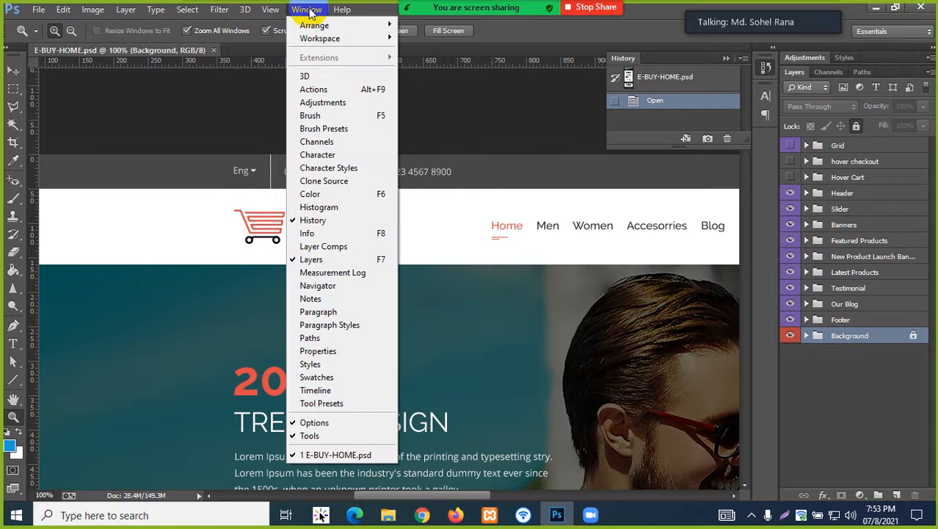
left_click(310, 261)
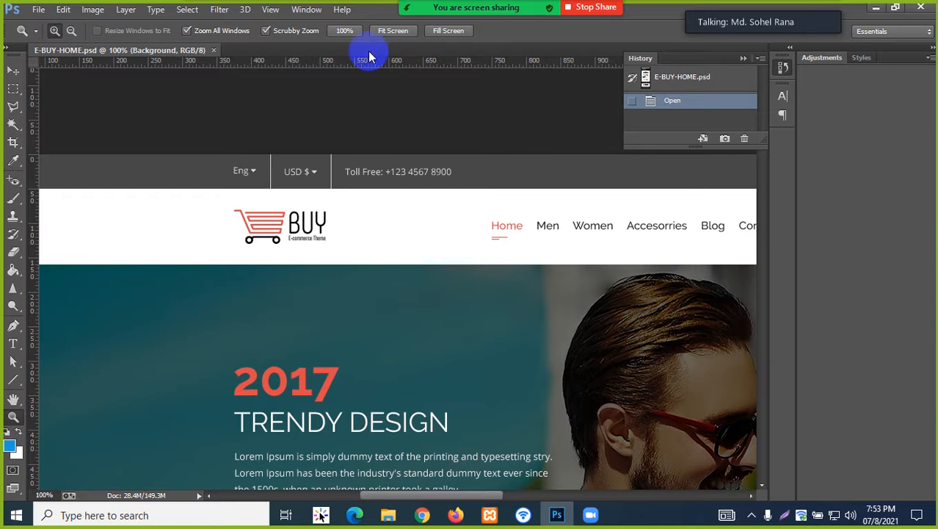
left_click(298, 14)
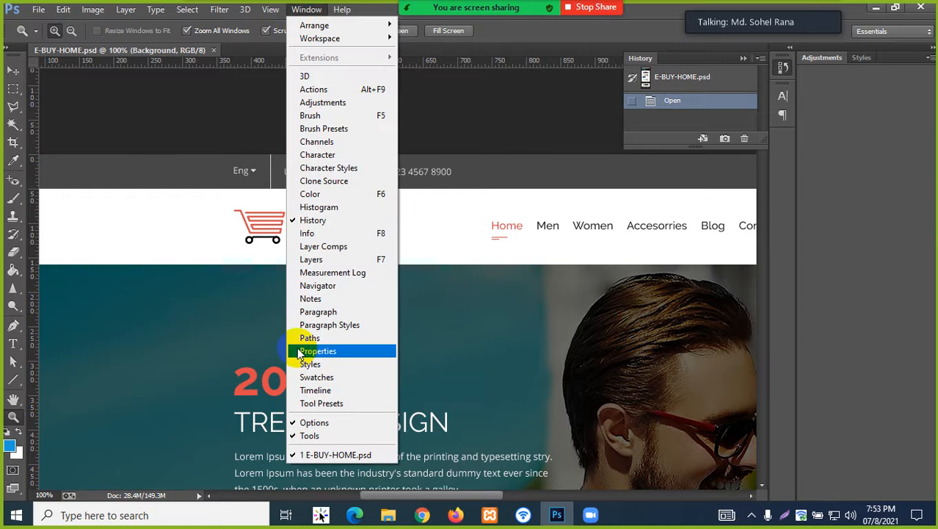
left_click(304, 262)
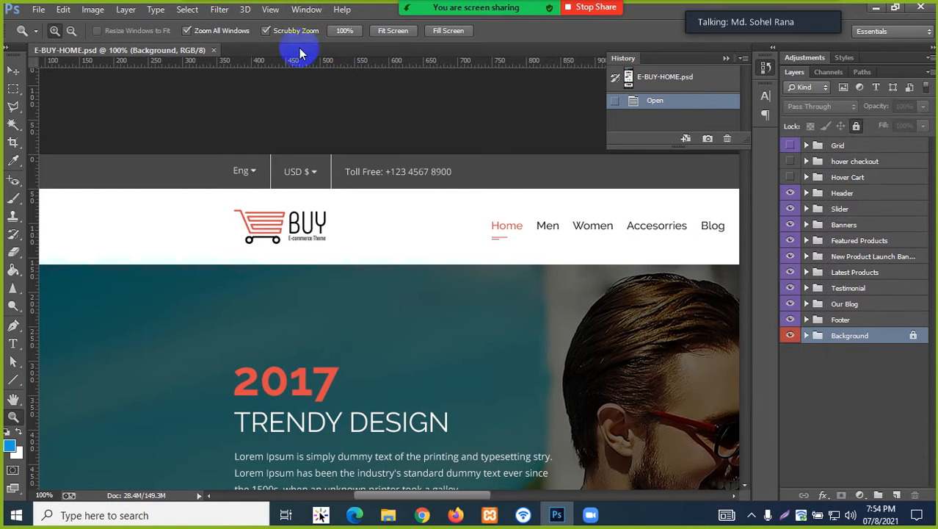
left_click(302, 8)
left_click(540, 335)
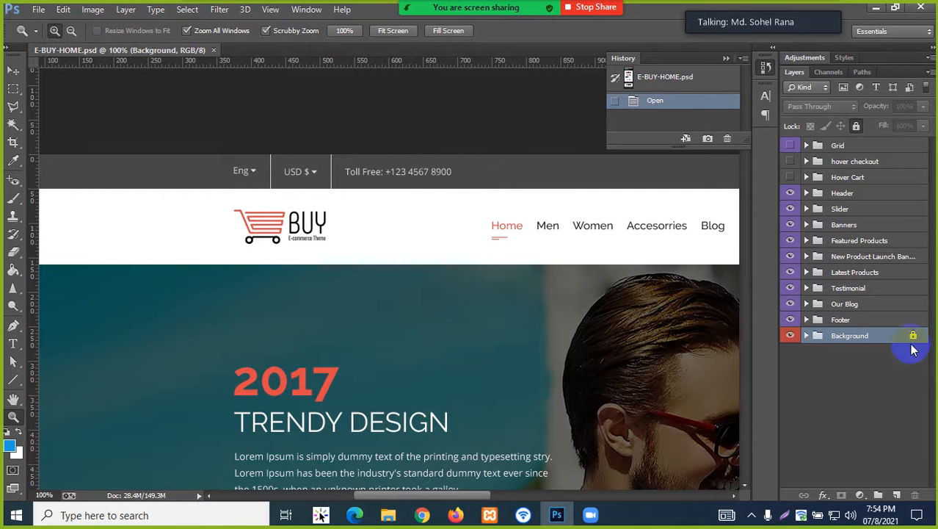
scroll(851, 199, "up", 2)
scroll(426, 337, "down", 3)
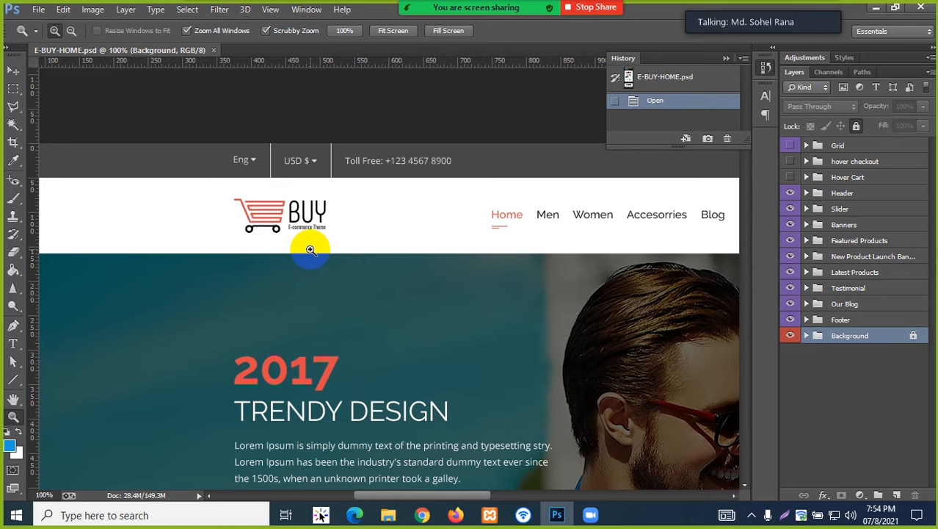
left_click(12, 141)
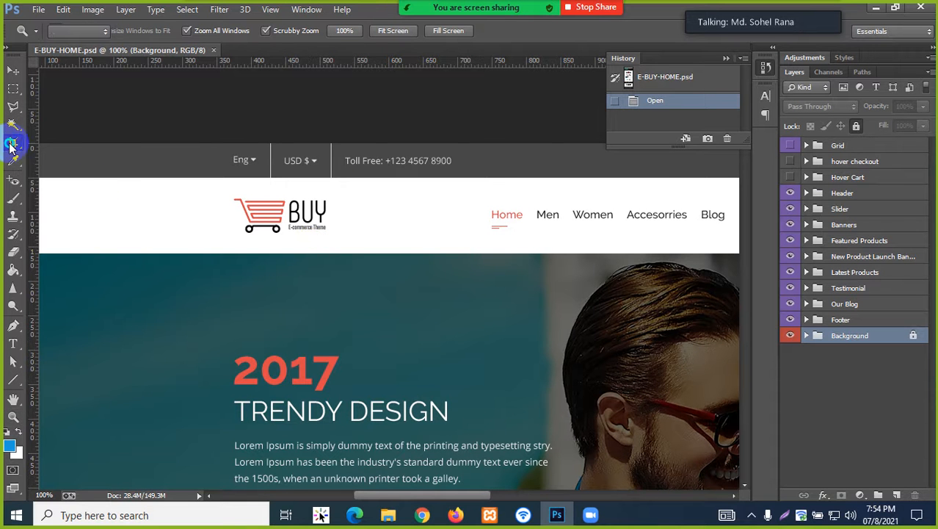
left_click(74, 139)
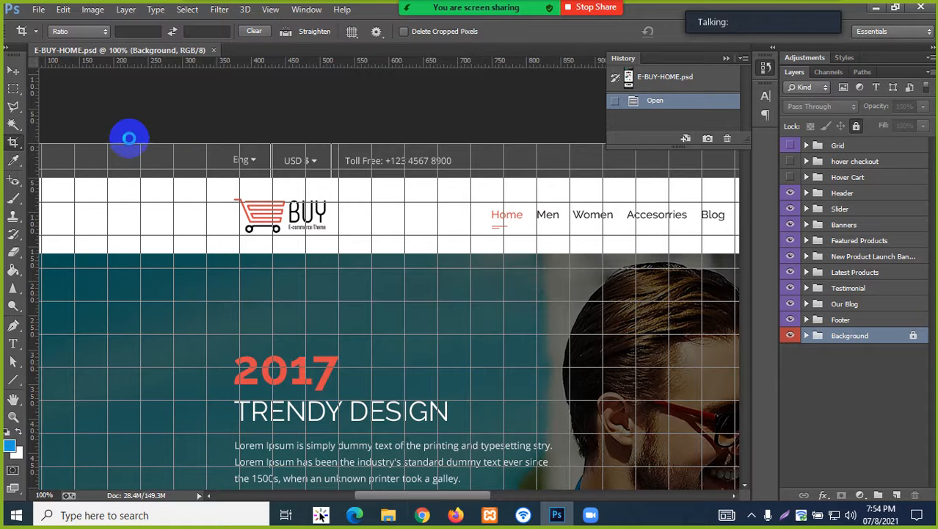
left_click(13, 142)
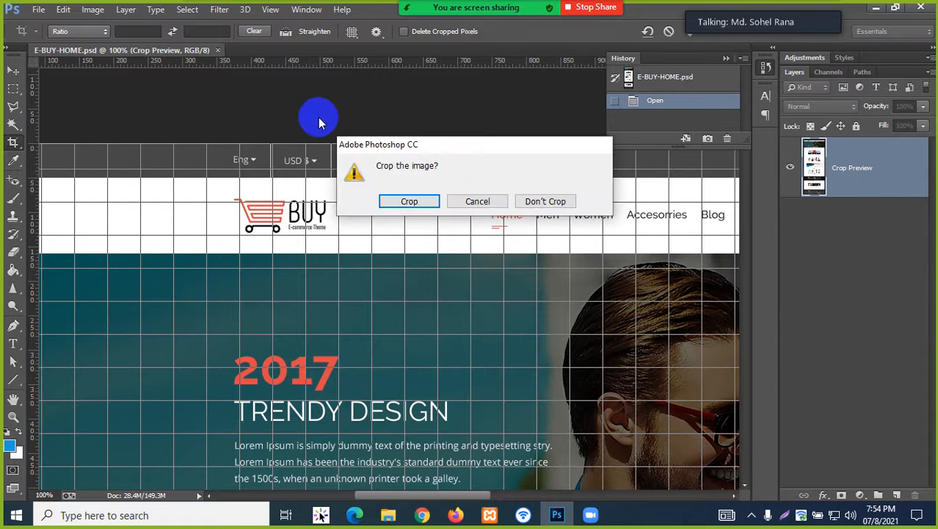
left_click(540, 203)
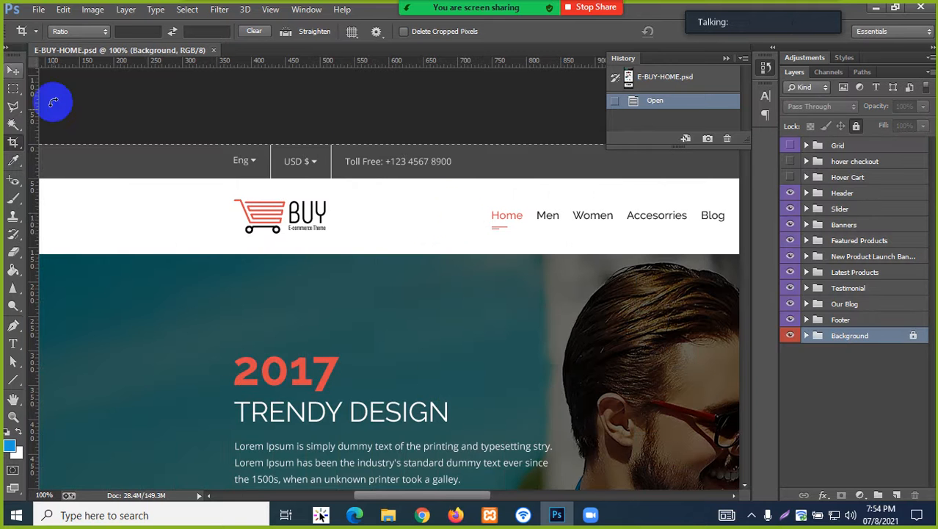
- Activate the Move tool with the header of the homepage design in view
key("v")
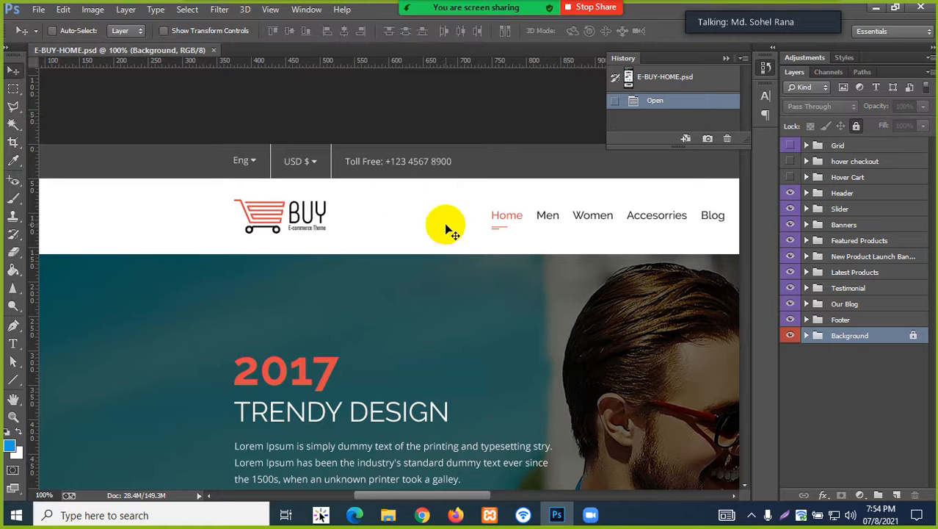
scroll(394, 296, "down", 1)
scroll(478, 307, "up", 1)
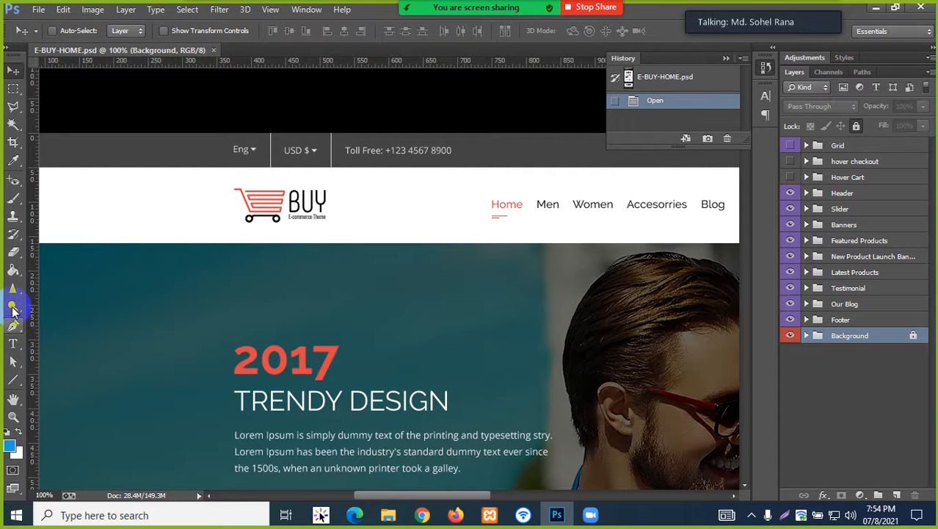
- Try to select the BUY logo in the header with the Path Selection tool and with the Move tool
left_click(15, 363)
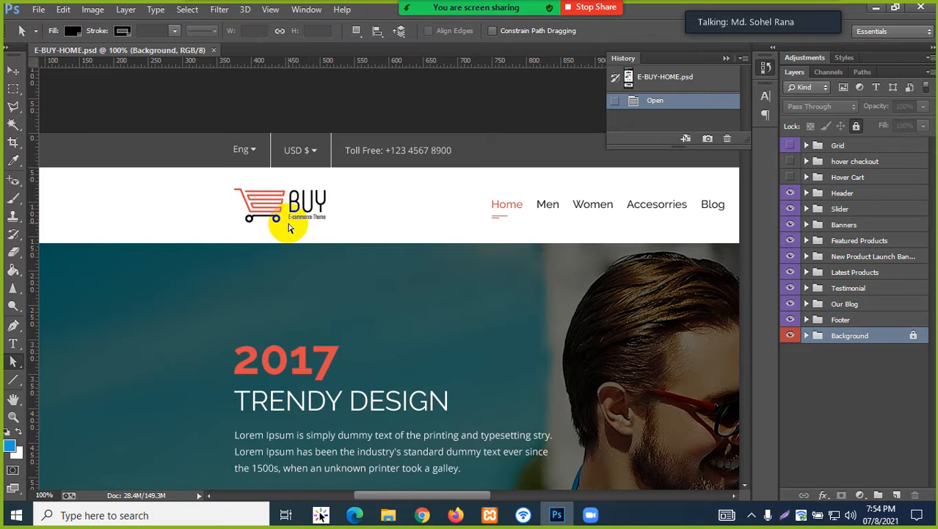
left_click(278, 207)
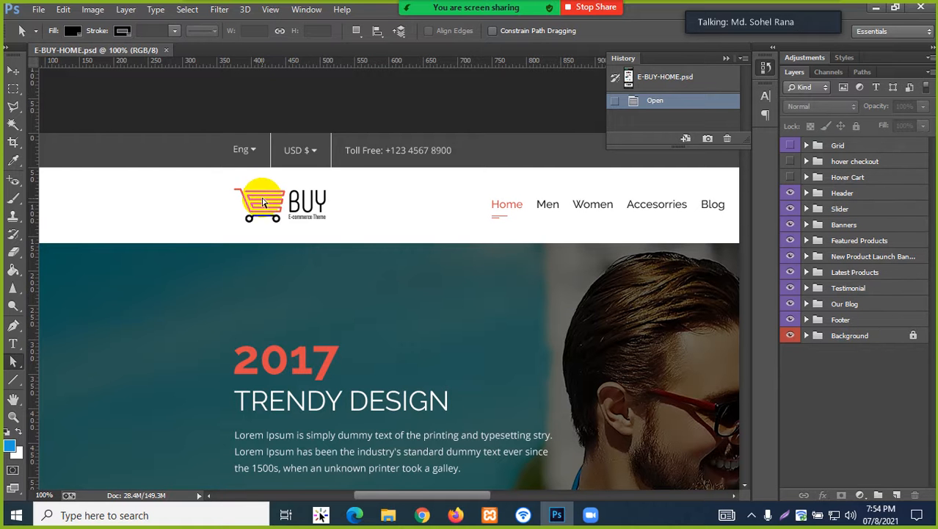
left_click(14, 70)
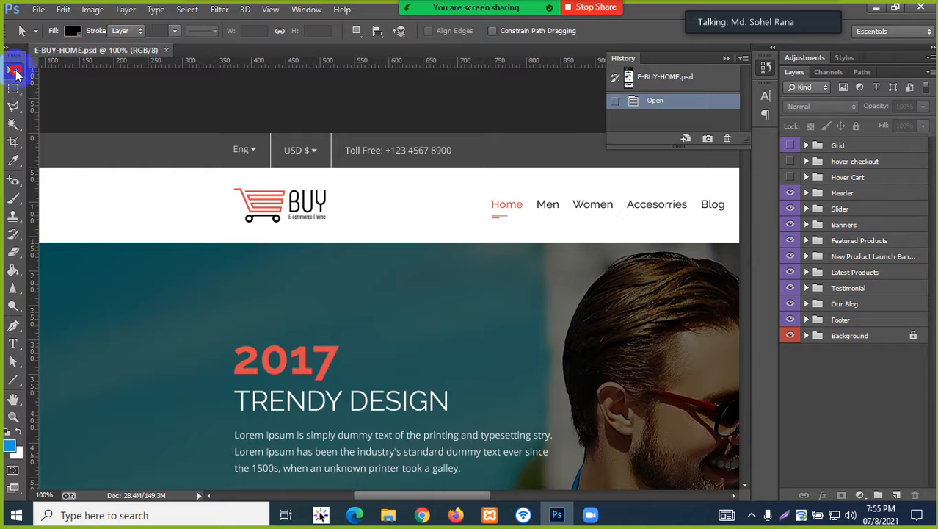
left_click(262, 212)
left_click(452, 204)
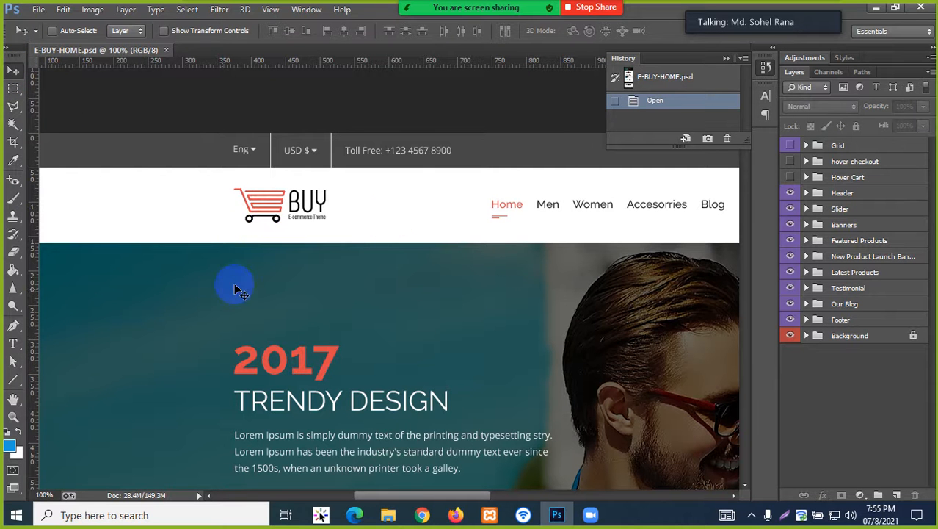
- Select the slider image's overlay shape on the canvas with the Path Selection tool and locate its layer in the Slider group
left_click(13, 360)
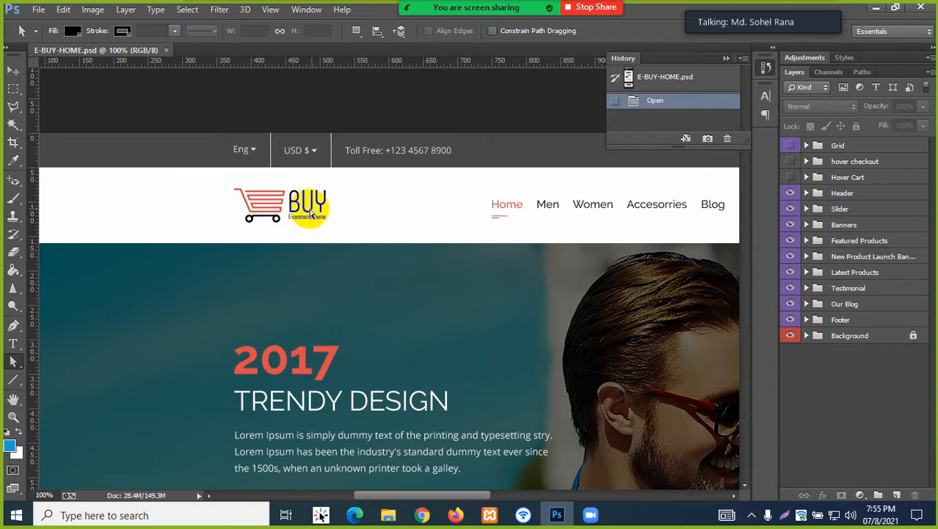
scroll(408, 329, "down", 3)
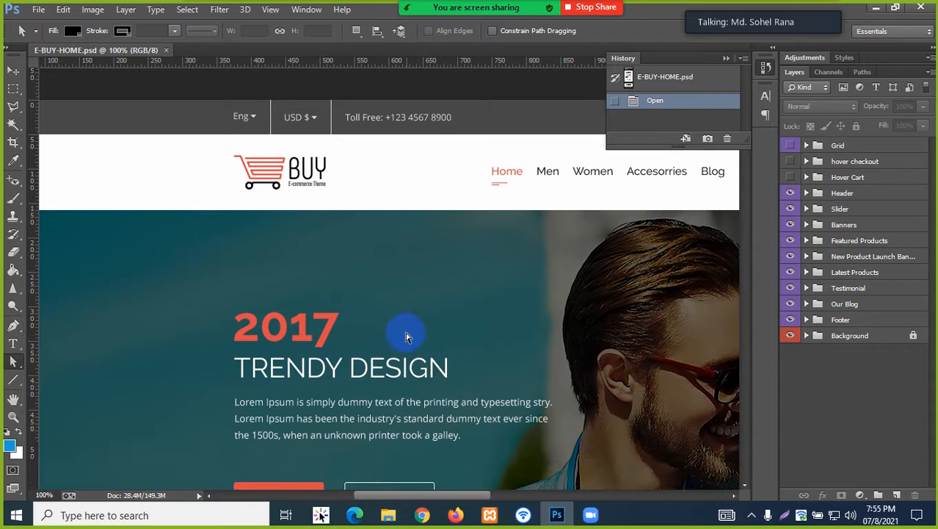
left_click(476, 253)
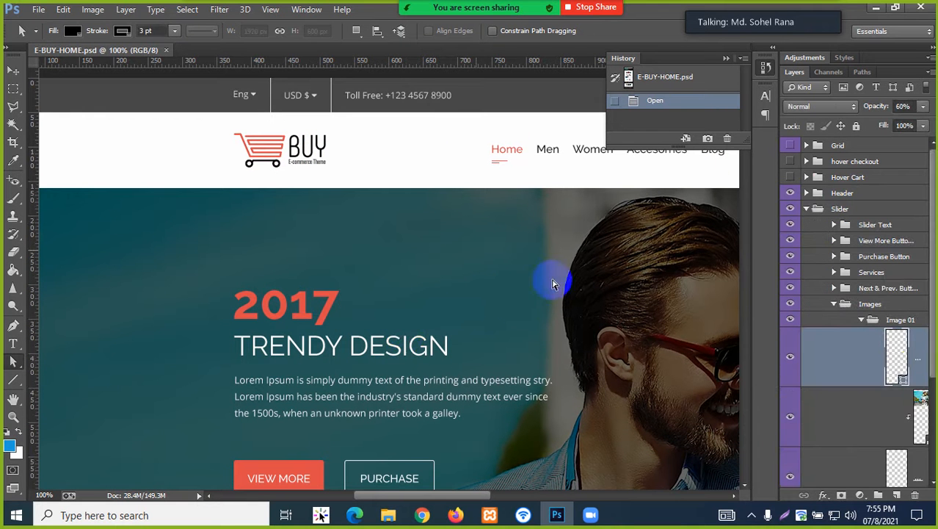
scroll(854, 396, "down", 3)
scroll(857, 369, "down", 1)
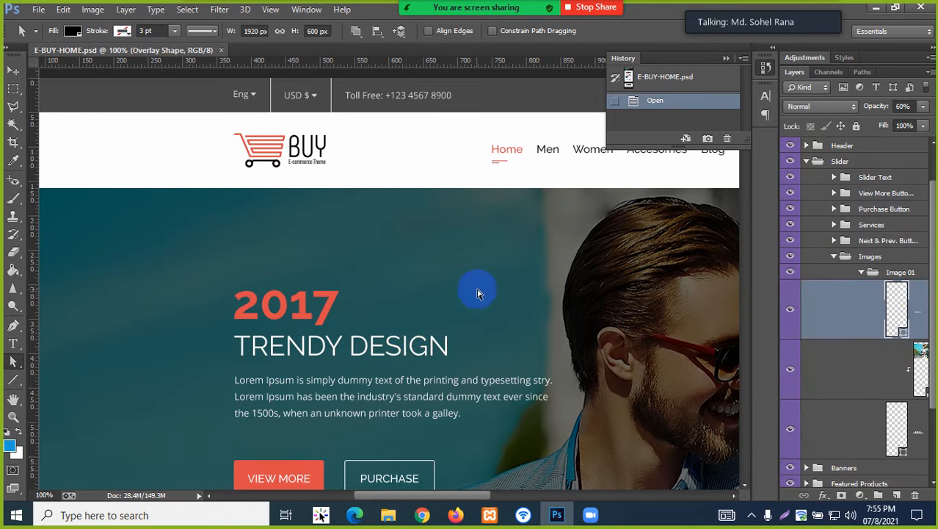
scroll(860, 389, "down", 3)
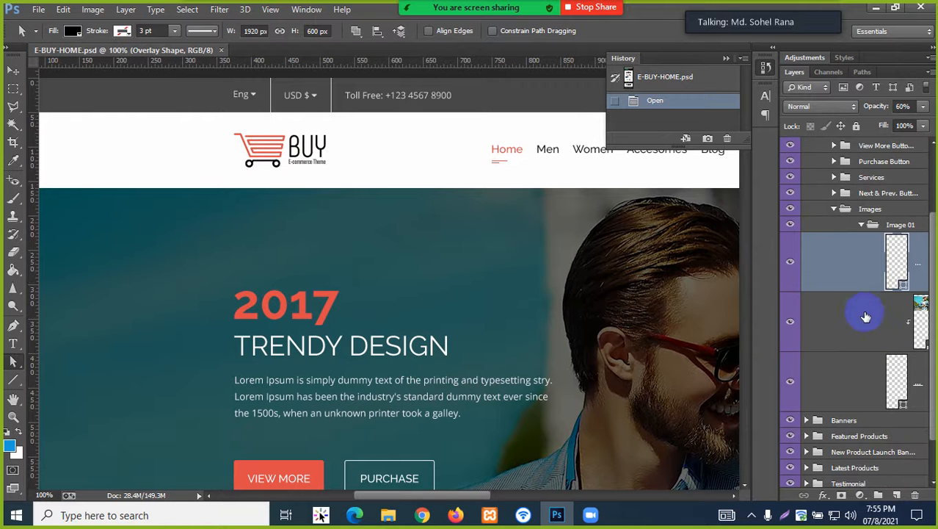
scroll(498, 437, "down", 1)
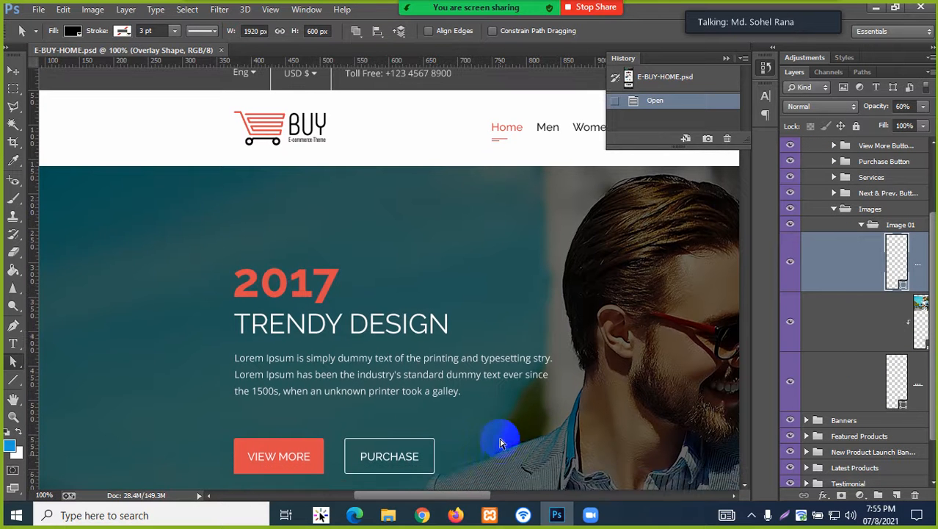
- Select the image shape of the first banner, the man in the blue jacket, below the services strip
scroll(500, 436, "up", 3)
scroll(511, 417, "down", 8)
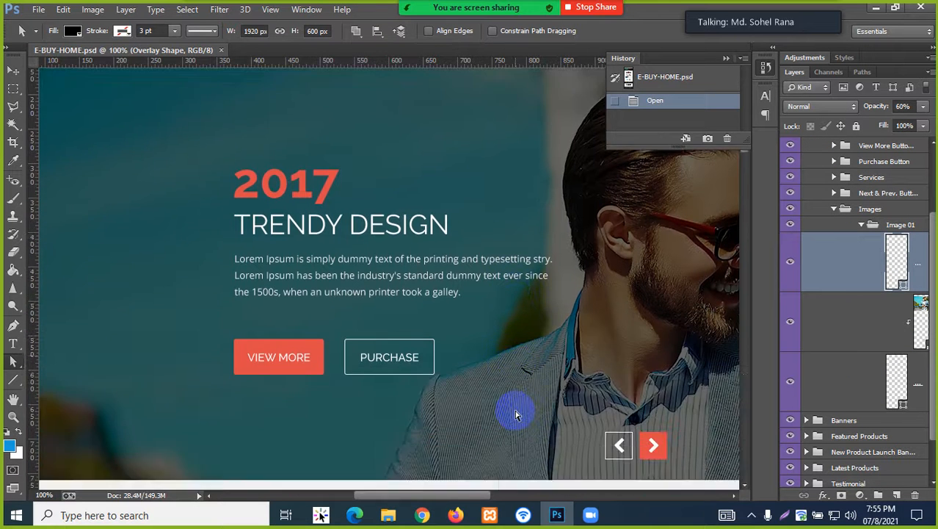
scroll(520, 414, "down", 5)
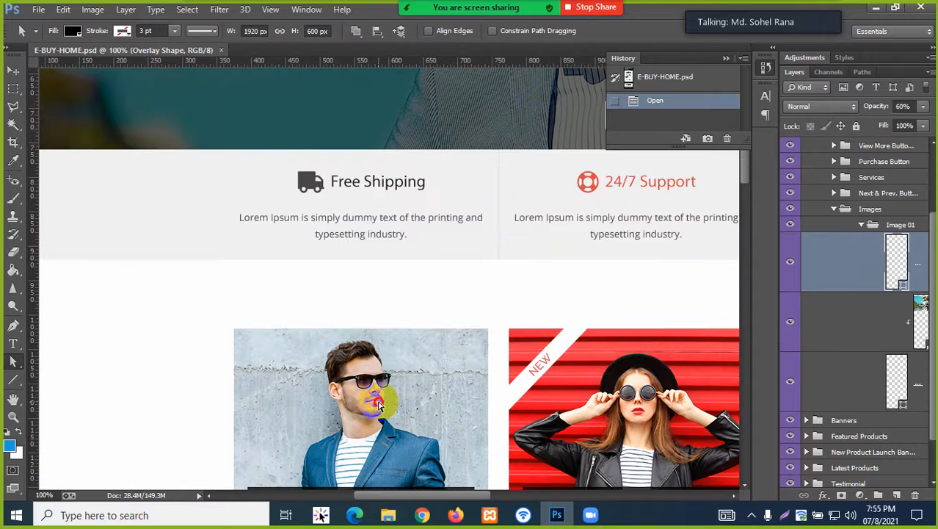
left_click(378, 403)
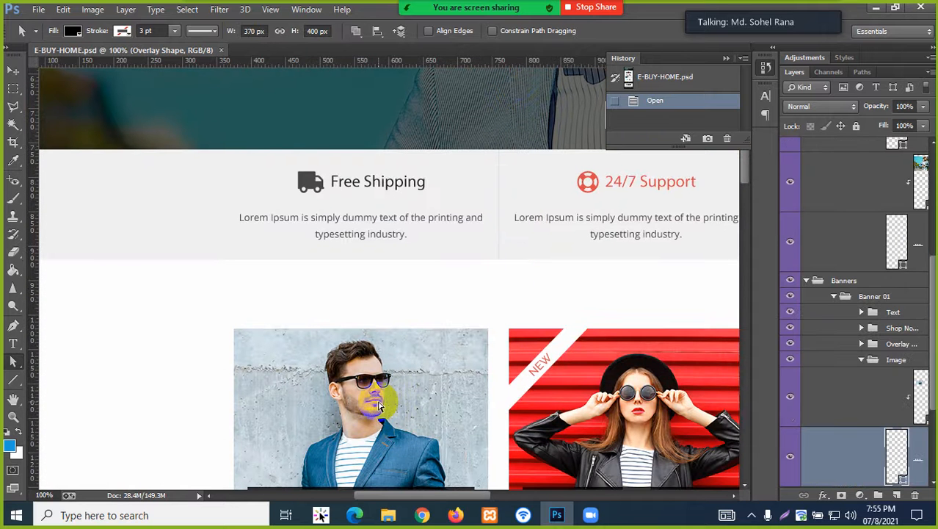
- Hide and redisplay the slider's photo layer and the background shape layer beneath it
left_click(792, 189)
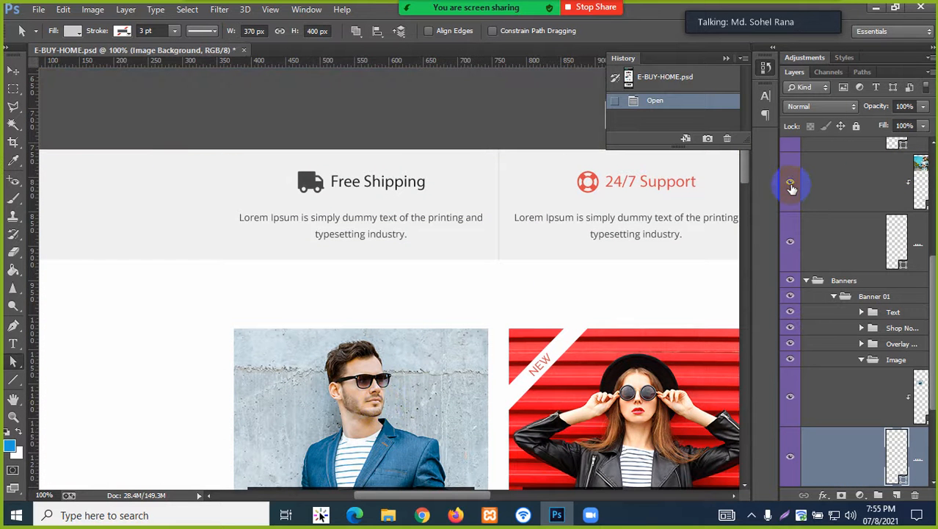
left_click(792, 183)
left_click(790, 243)
left_click(788, 246)
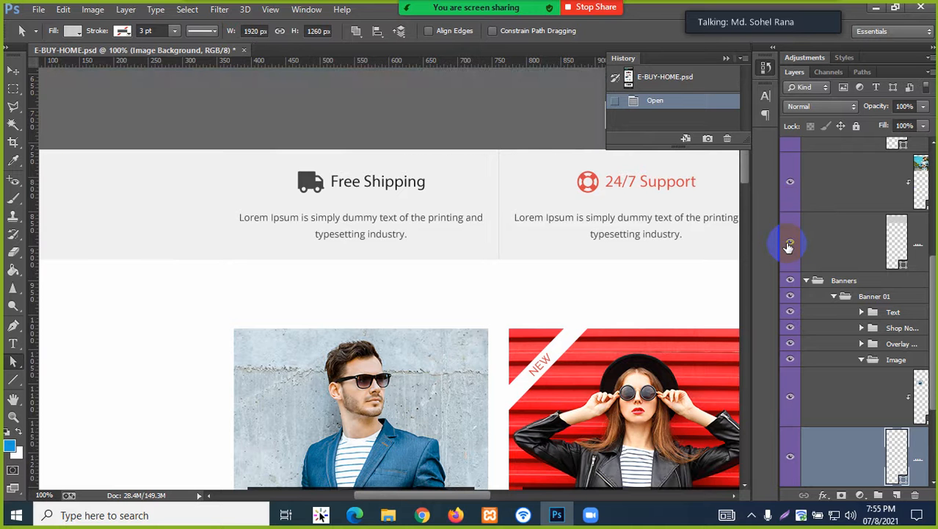
left_click(790, 246)
- Collapse the Images, Banner 01 and Slider layer groups, with the page header back in view
scroll(406, 321, "up", 5)
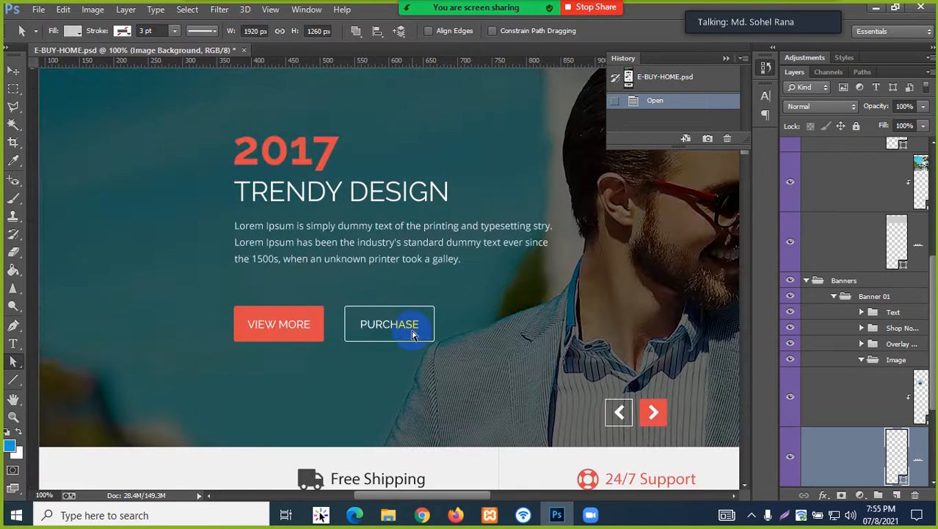
scroll(412, 334, "up", 4)
scroll(907, 245, "up", 2)
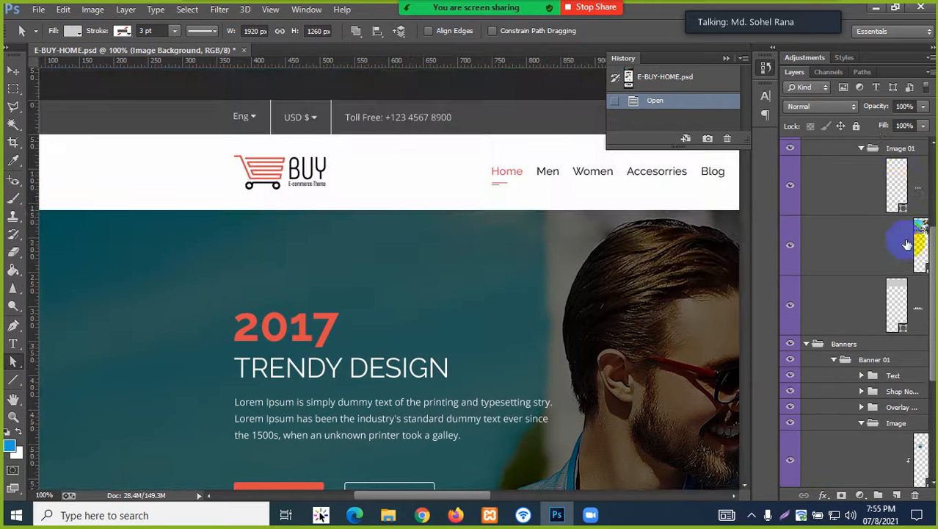
scroll(908, 245, "up", 3)
left_click(835, 244)
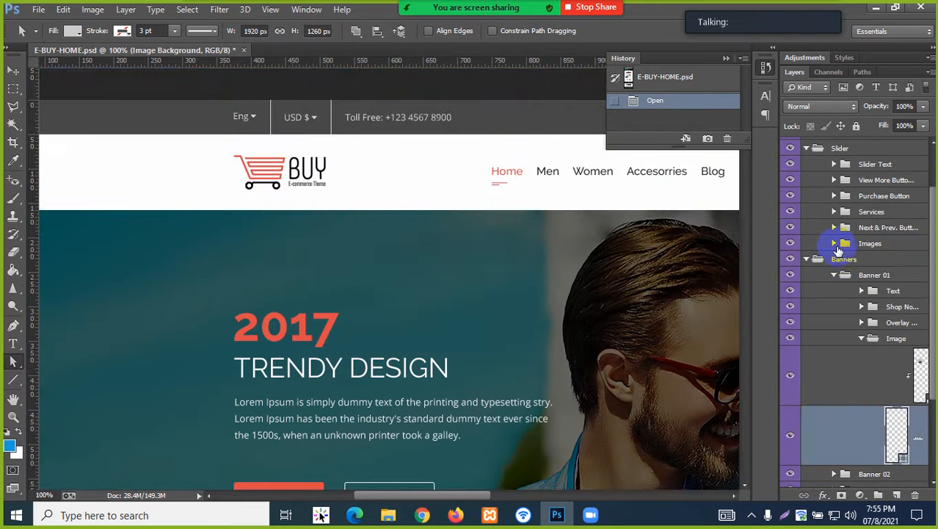
left_click(830, 276)
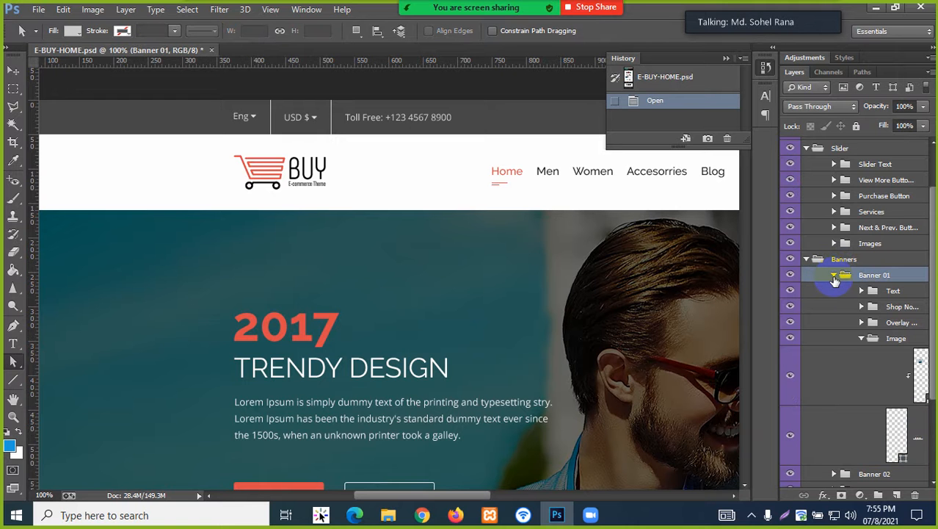
left_click(834, 276)
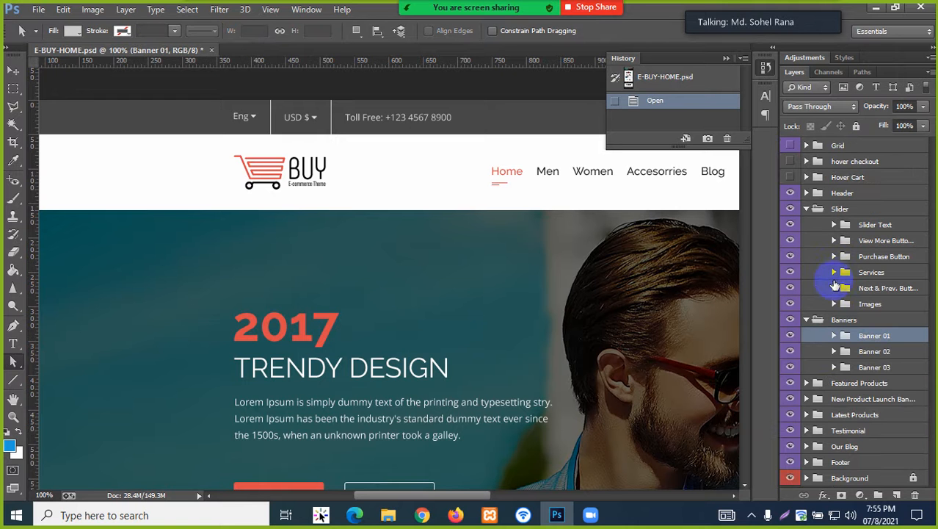
left_click(806, 210)
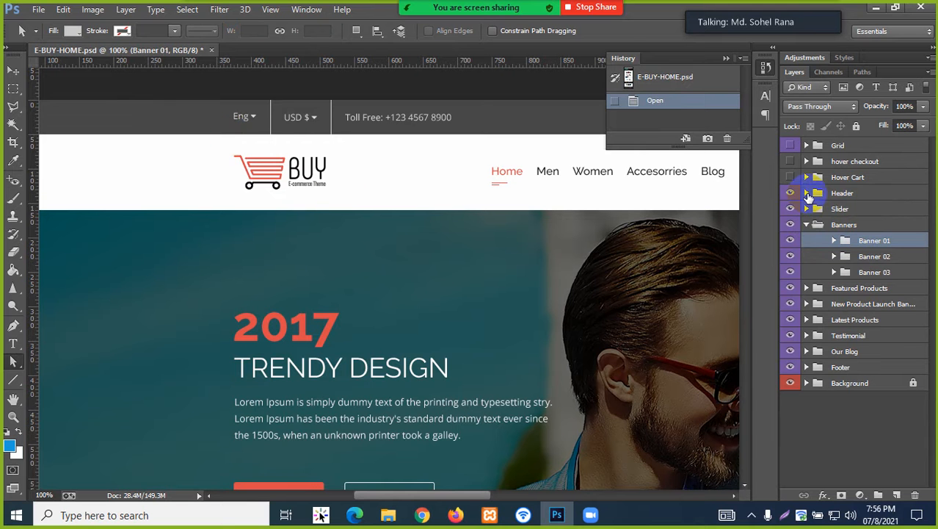
- Expand the Header layer group and toggle the Logo group's visibility off and on twice
left_click(807, 194)
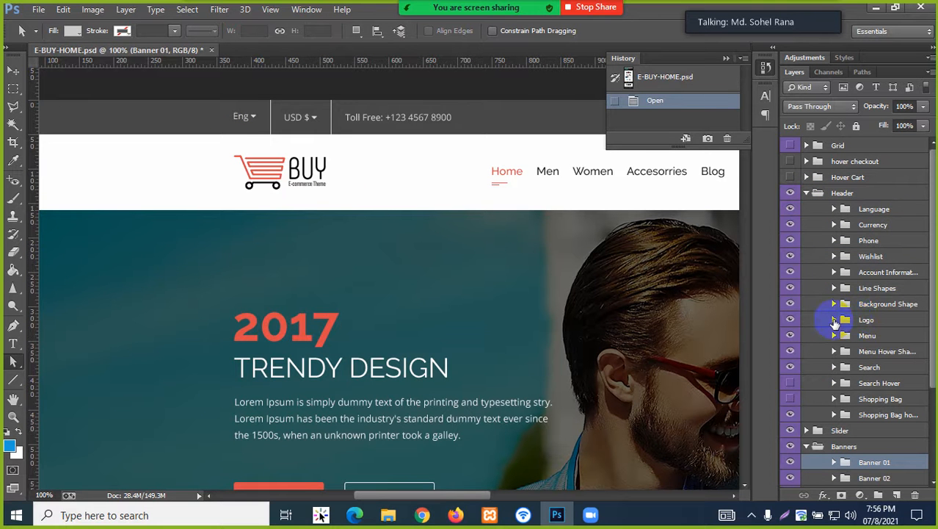
left_click(791, 321)
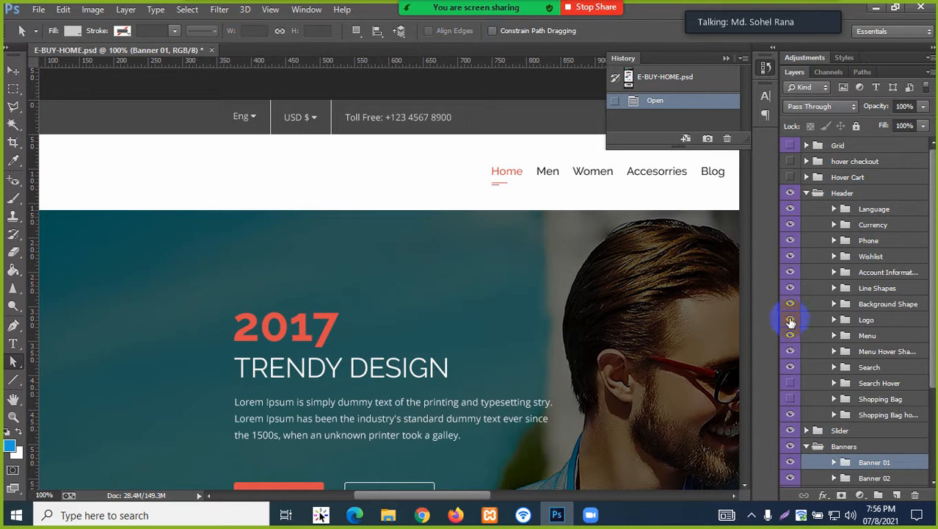
left_click(790, 320)
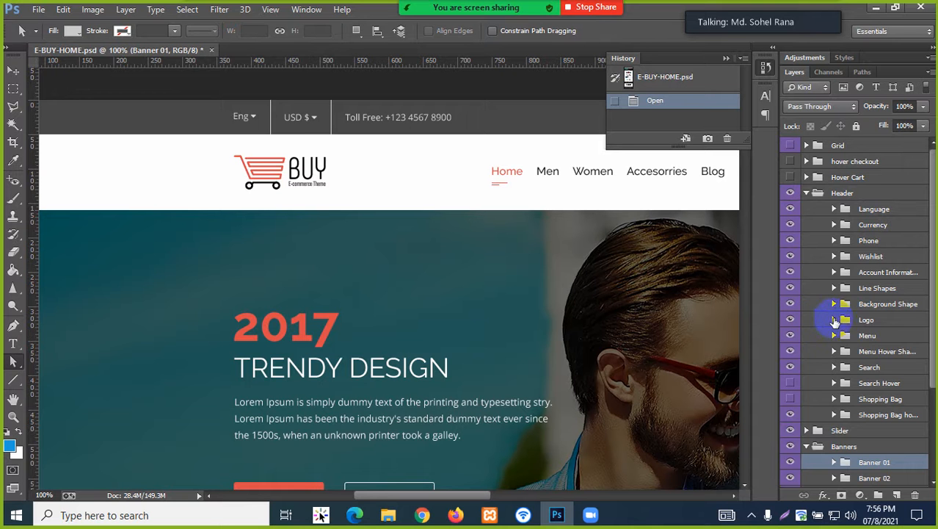
left_click(790, 320)
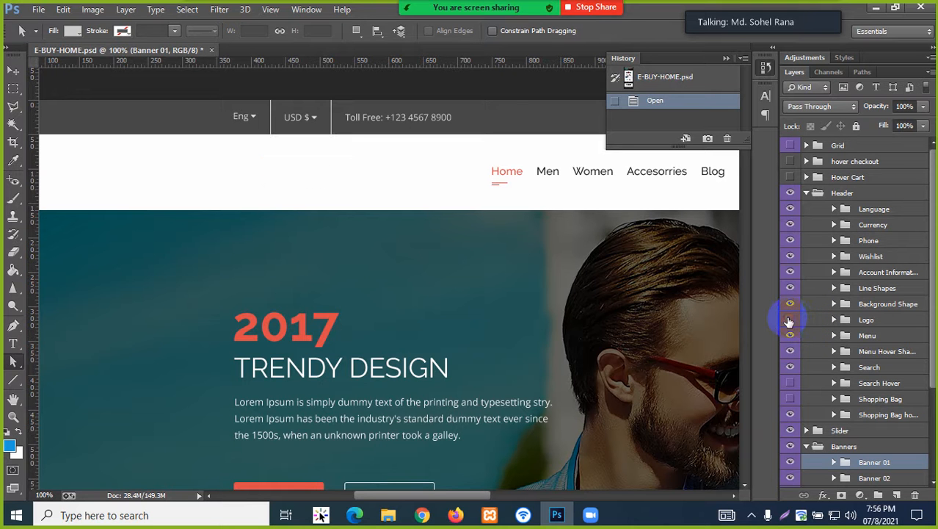
left_click(790, 321)
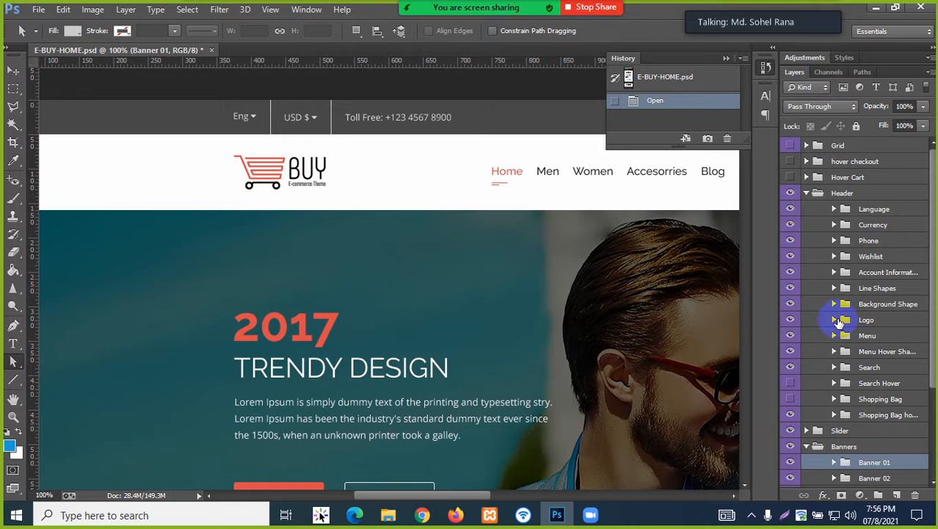
- Expand the Logo group and hide and redisplay the Logo layer inside it
left_click(834, 321)
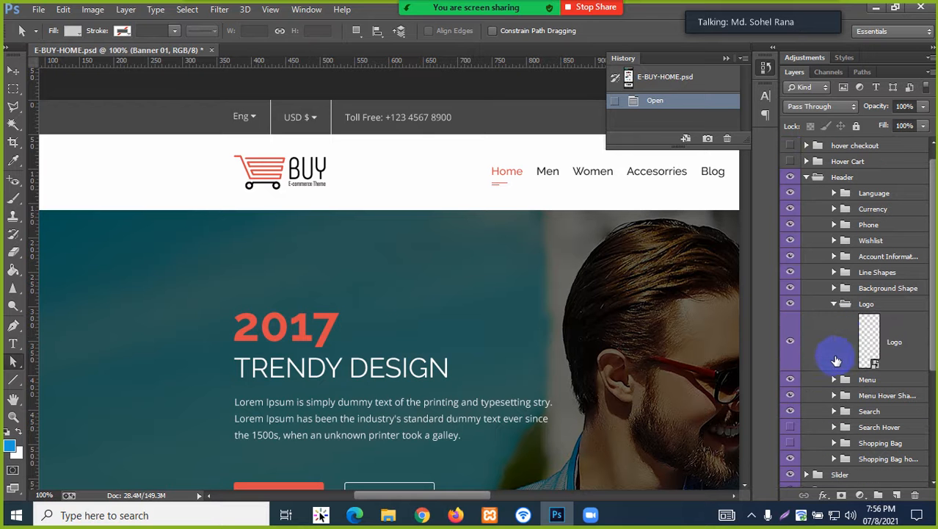
left_click(792, 344)
left_click(792, 343)
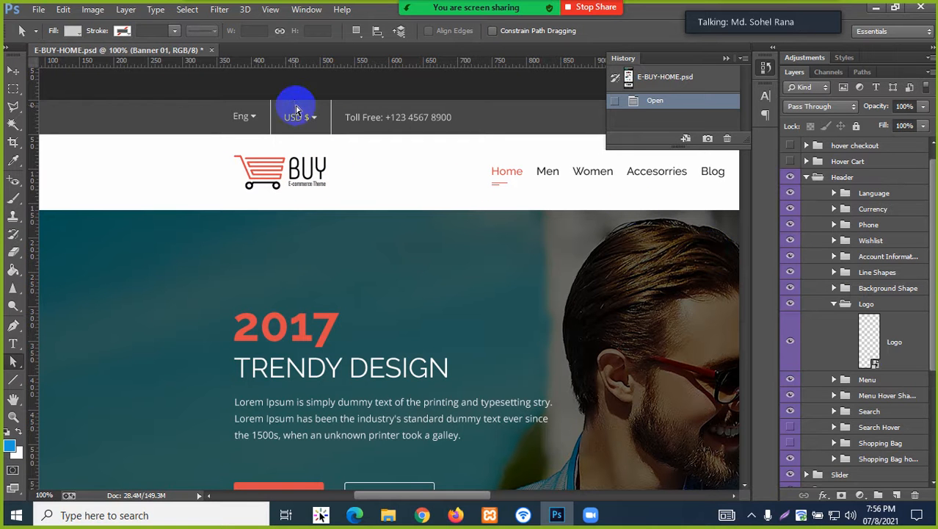
scroll(246, 268, "down", 3)
scroll(335, 375, "down", 2)
scroll(341, 331, "up", 5)
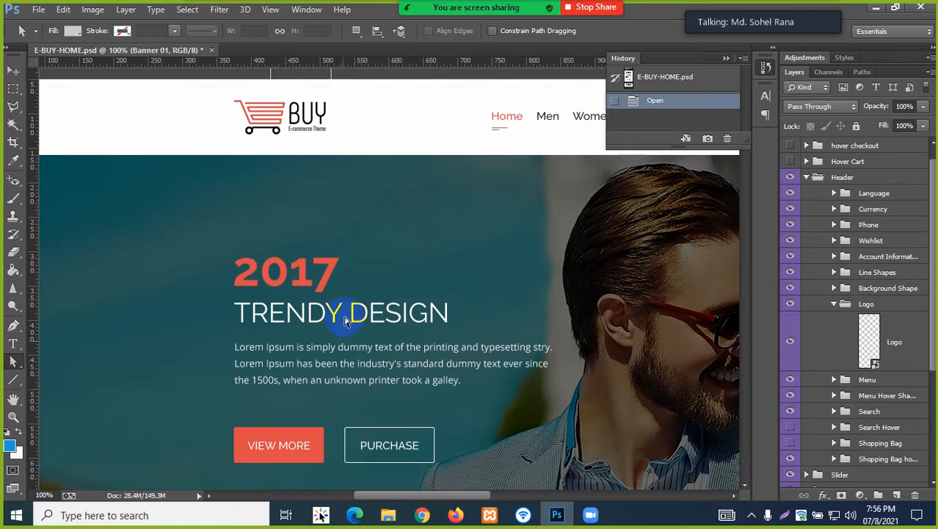
scroll(226, 372, "down", 4)
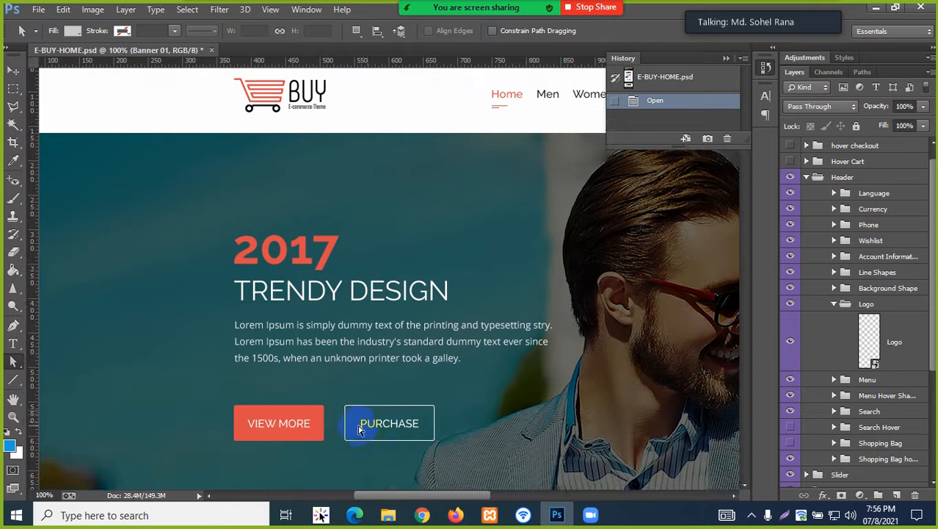
scroll(309, 404, "up", 3)
scroll(341, 371, "up", 3)
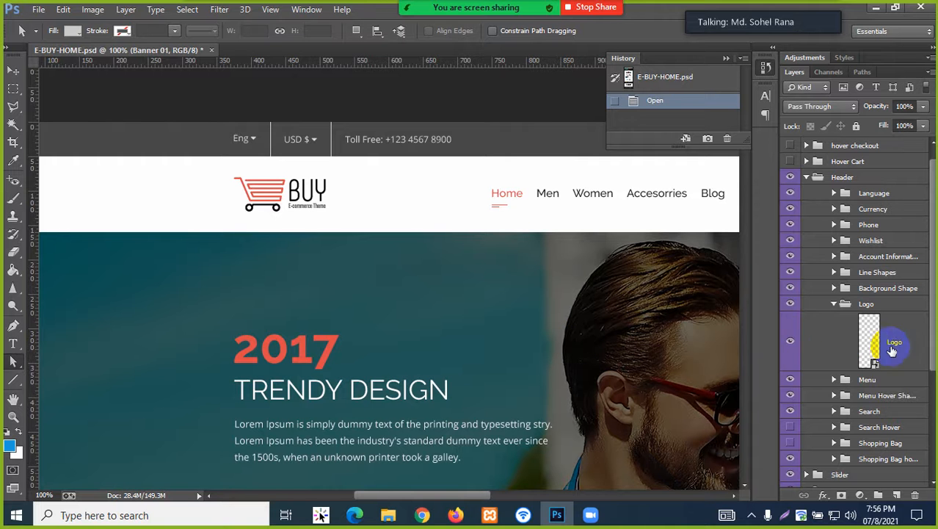
- Isolate the Logo layer by hiding all other layers, and inspect the canvas around the logo
left_click(249, 199)
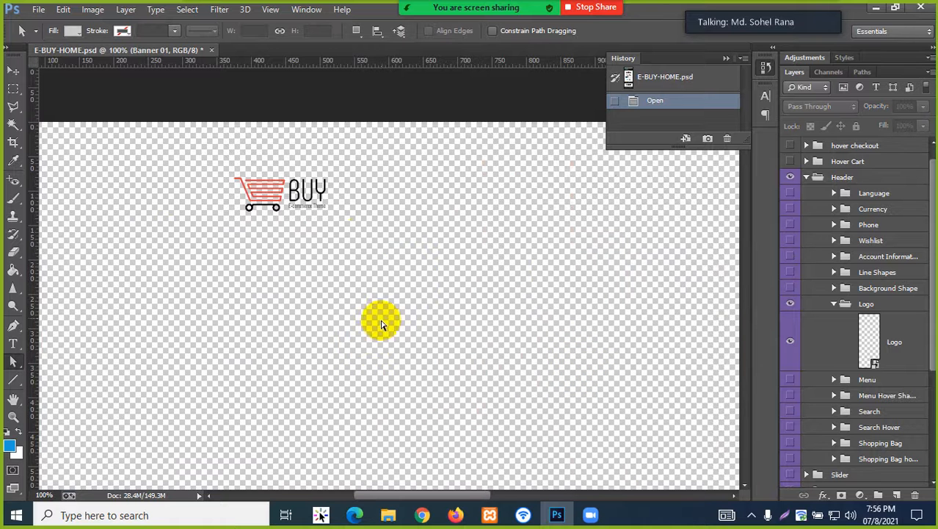
scroll(433, 334, "down", 5)
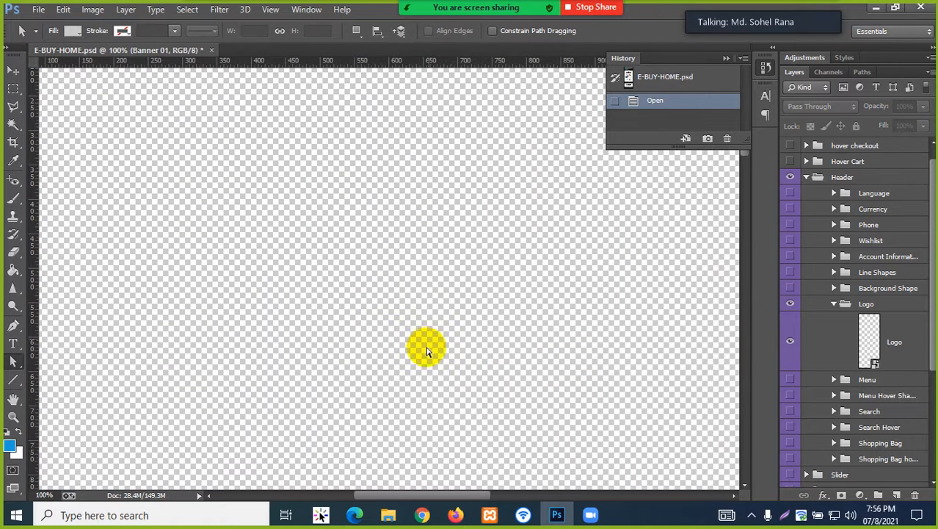
scroll(426, 363, "up", 2)
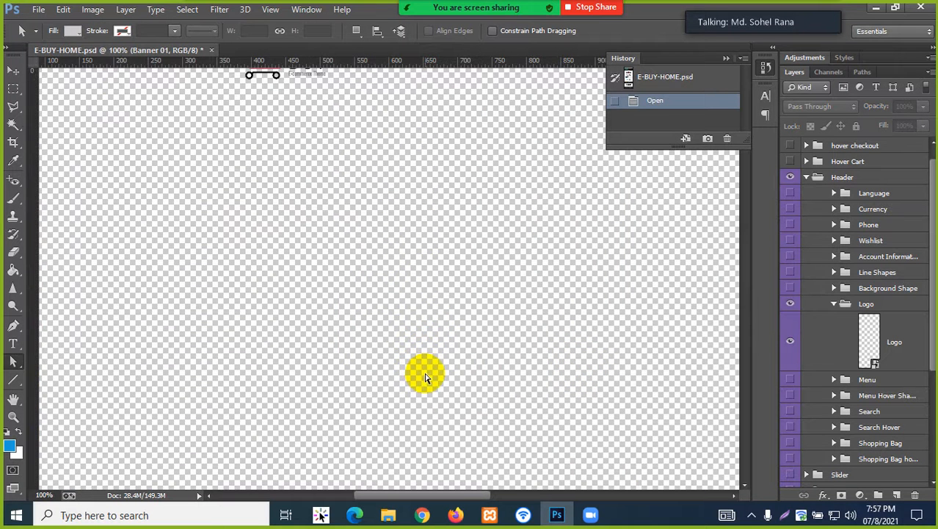
scroll(424, 376, "up", 5)
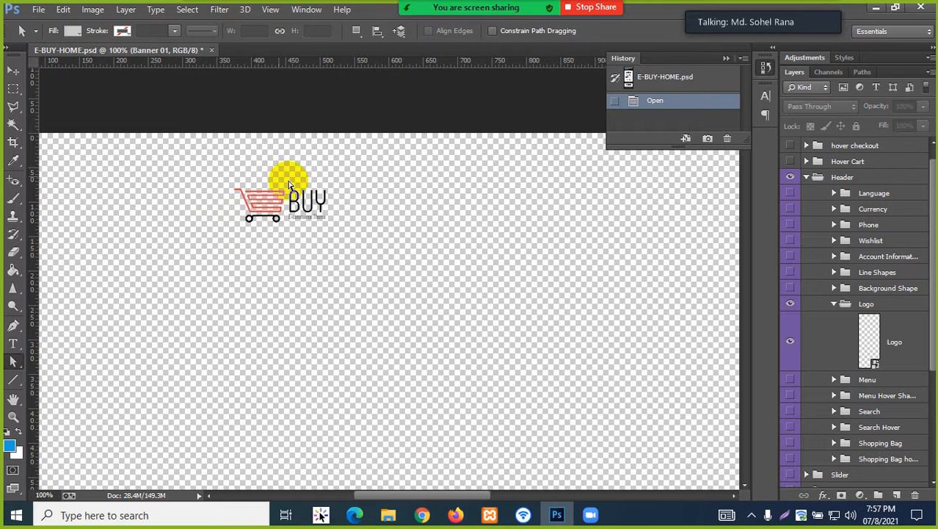
- Trim the canvas to the logo based on transparent pixels, cutting away the top, bottom, left and right sides
left_click(94, 10)
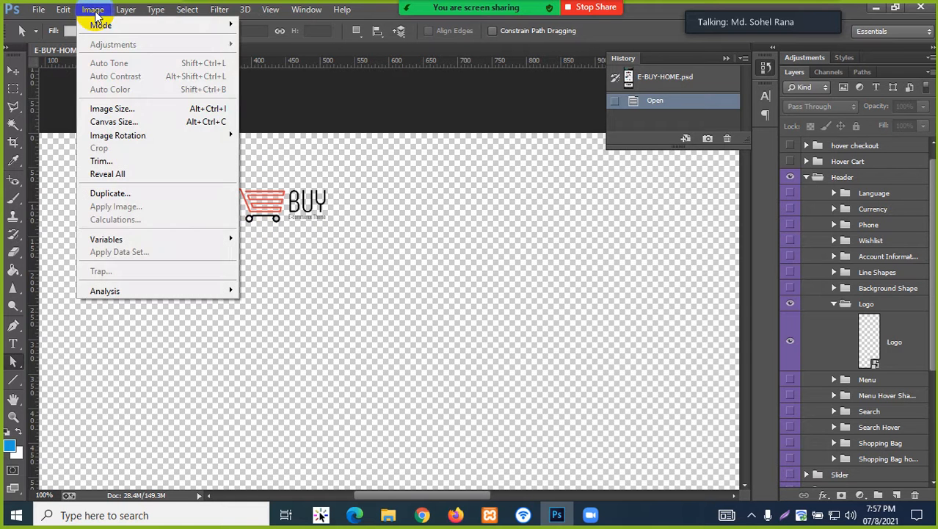
left_click(98, 162)
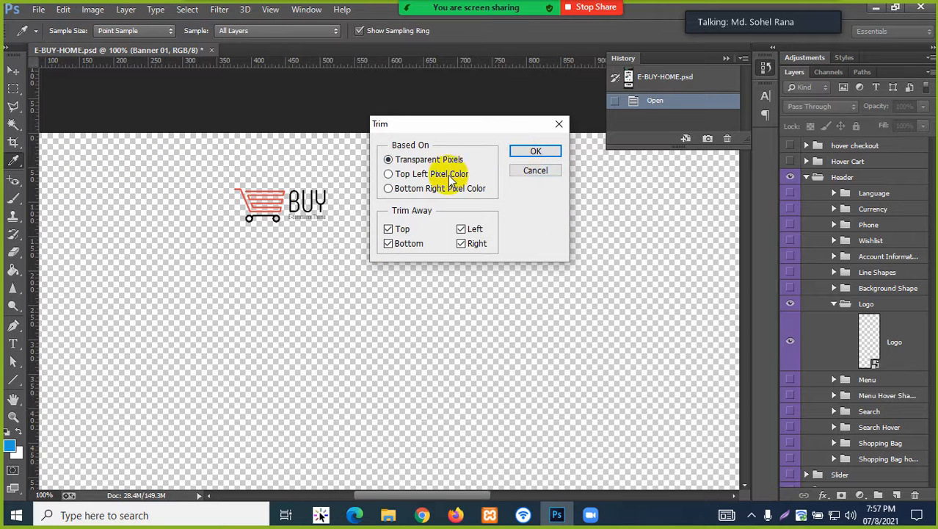
left_click(535, 152)
key("a")
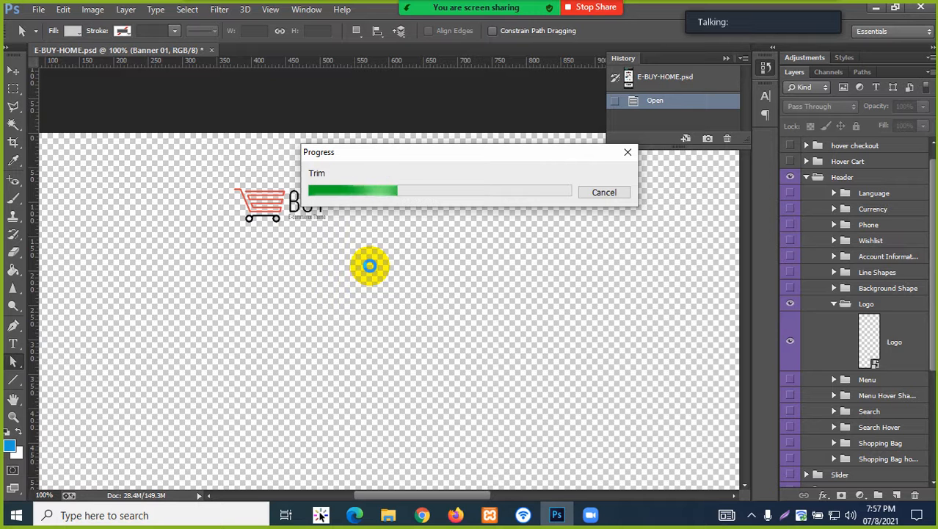
mouse_move(402, 16)
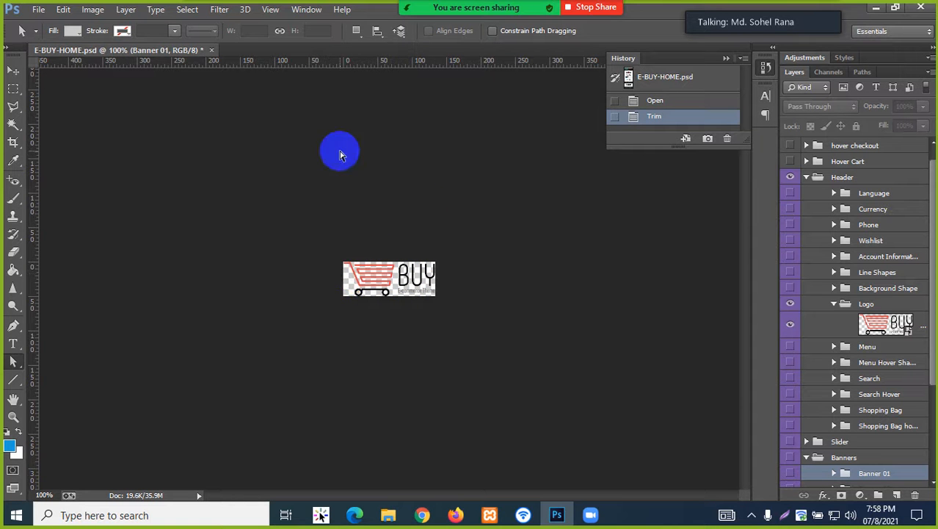
- Start a Save for Web export of the trimmed logo with PNG-24 as the format
left_click(39, 10)
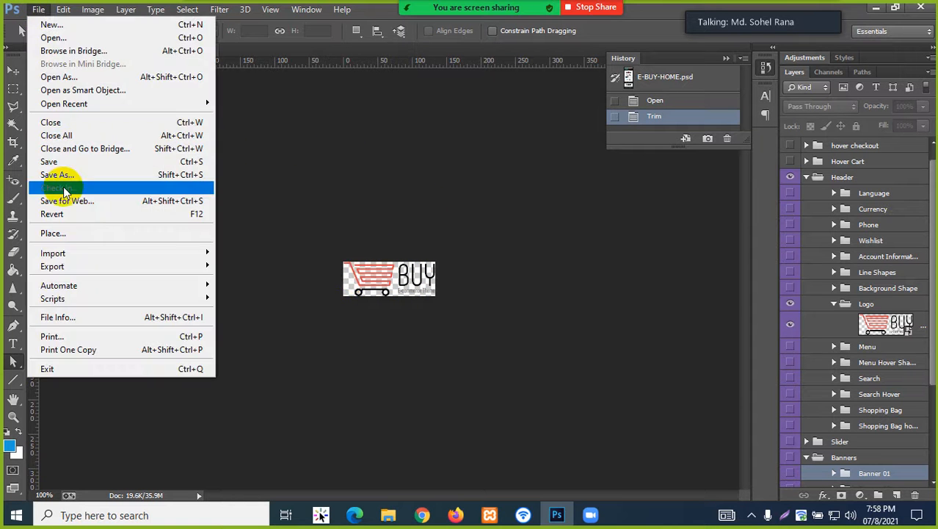
left_click(243, 166)
left_click(38, 9)
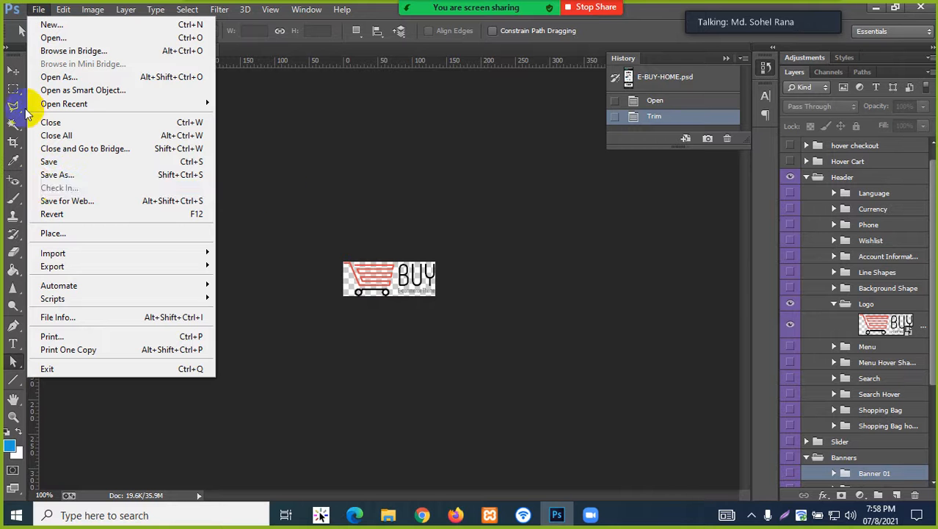
left_click(59, 200)
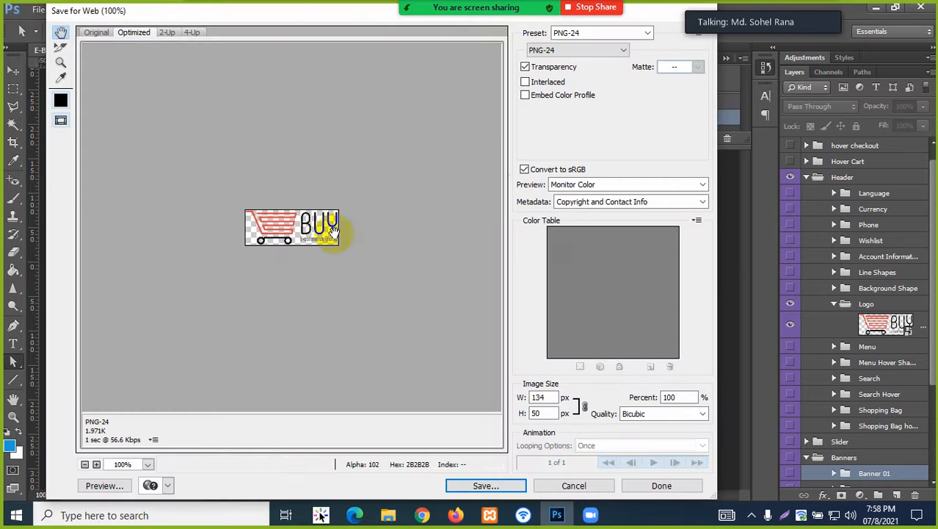
left_click(623, 52)
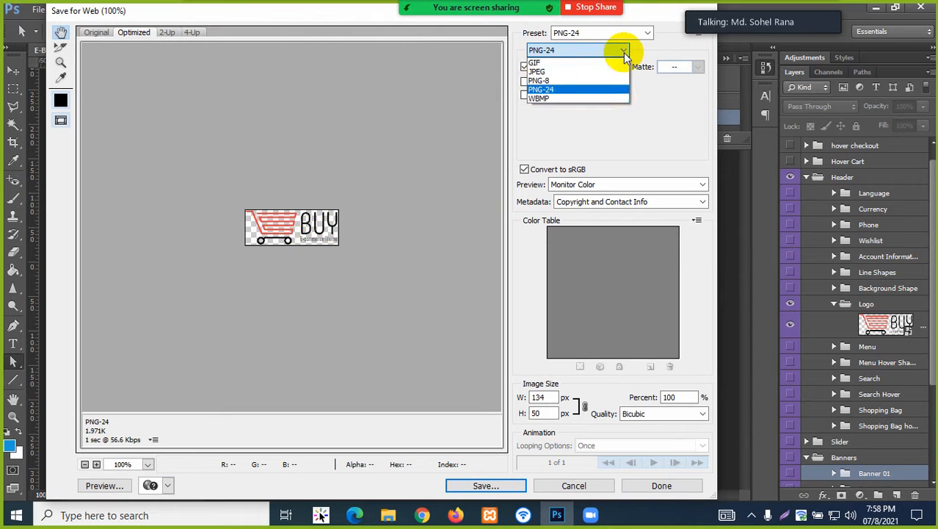
left_click(541, 90)
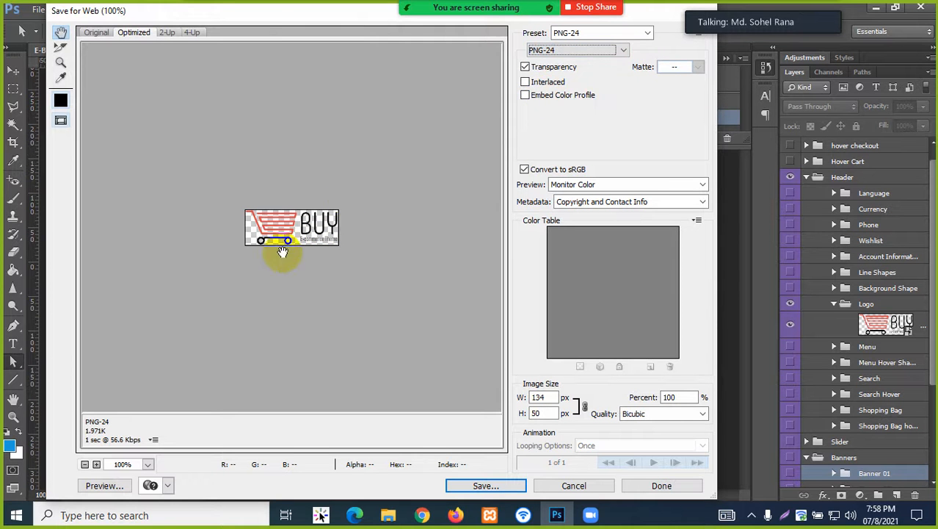
- Preview the logo export as JPEG to compare its background, and return the format to PNG-24
left_click(623, 51)
left_click(538, 72)
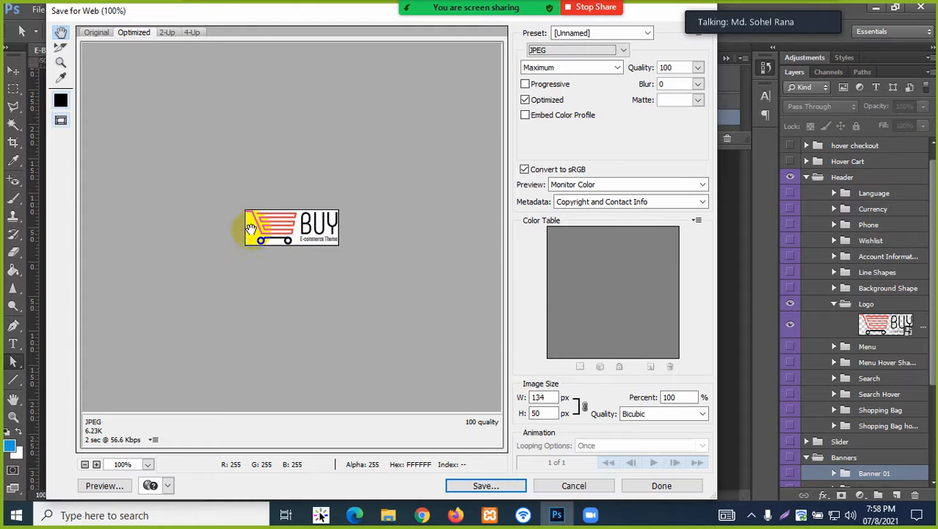
left_click(627, 49)
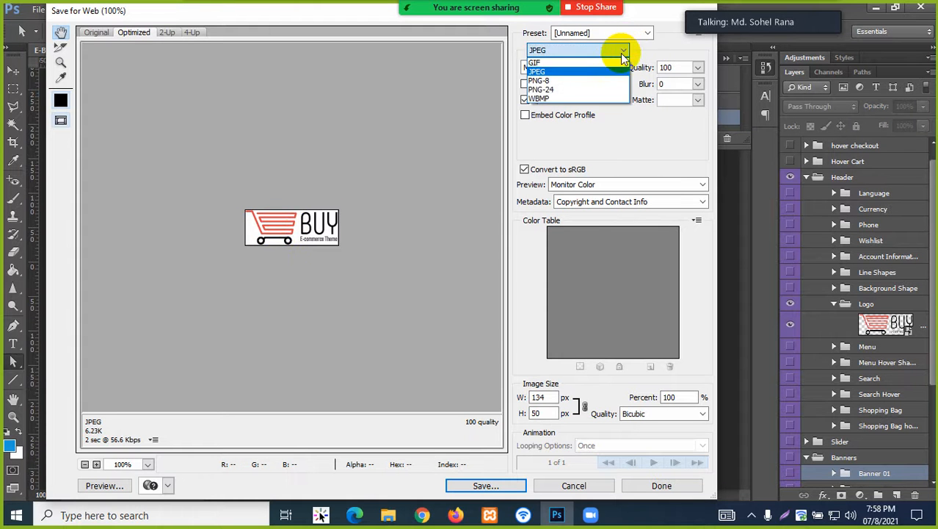
left_click(545, 89)
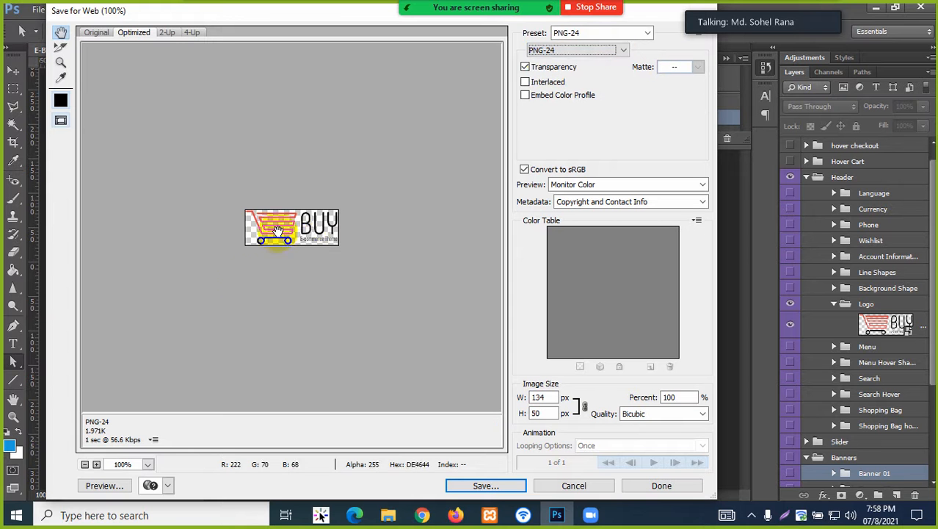
- Save the optimized image as logo.png in a new Desktop folder named PSD Images
left_click(479, 485)
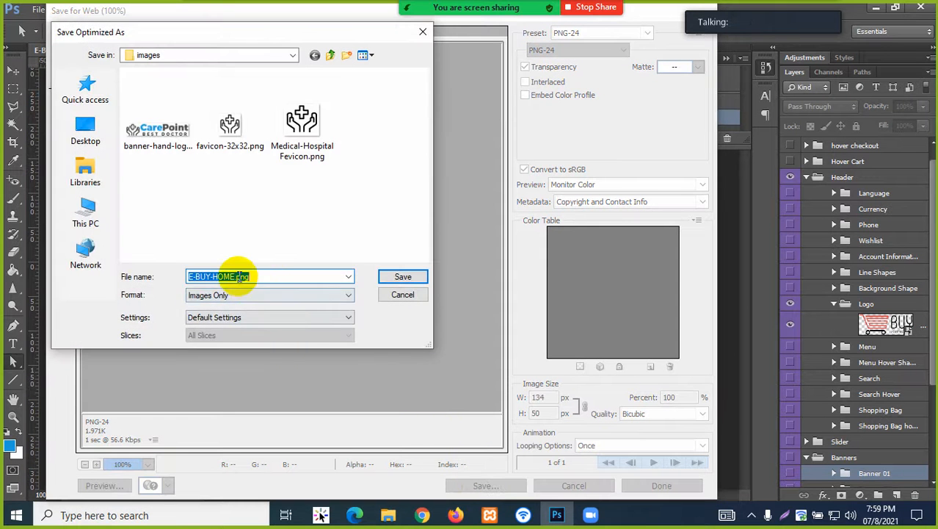
left_click(233, 276)
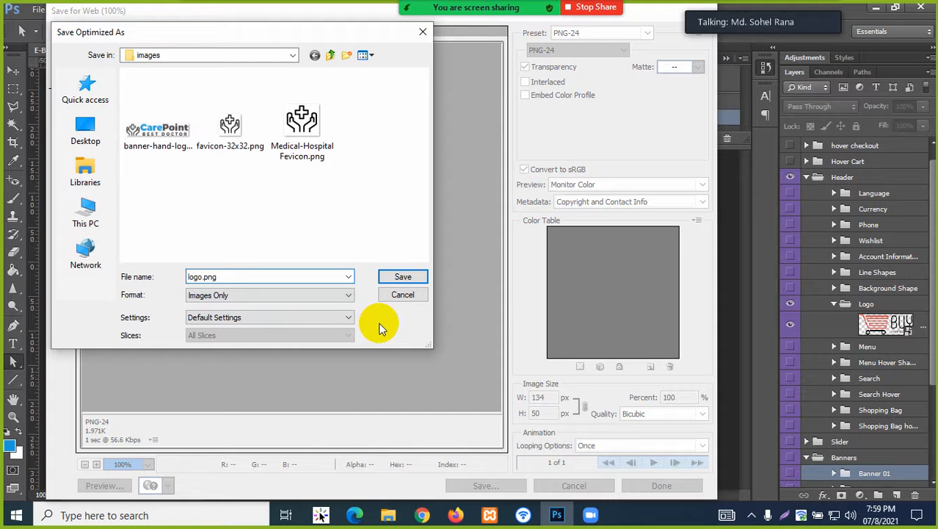
left_click(77, 124)
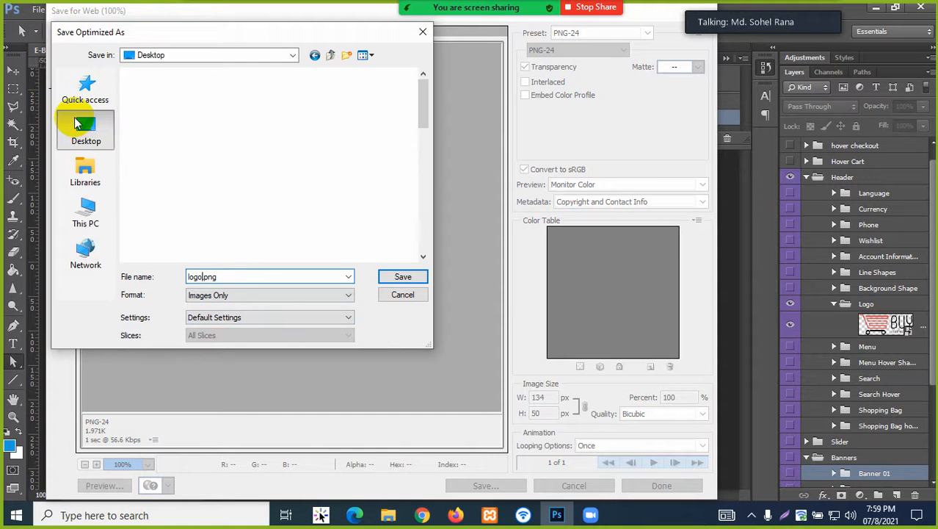
scroll(337, 95, "down", 1)
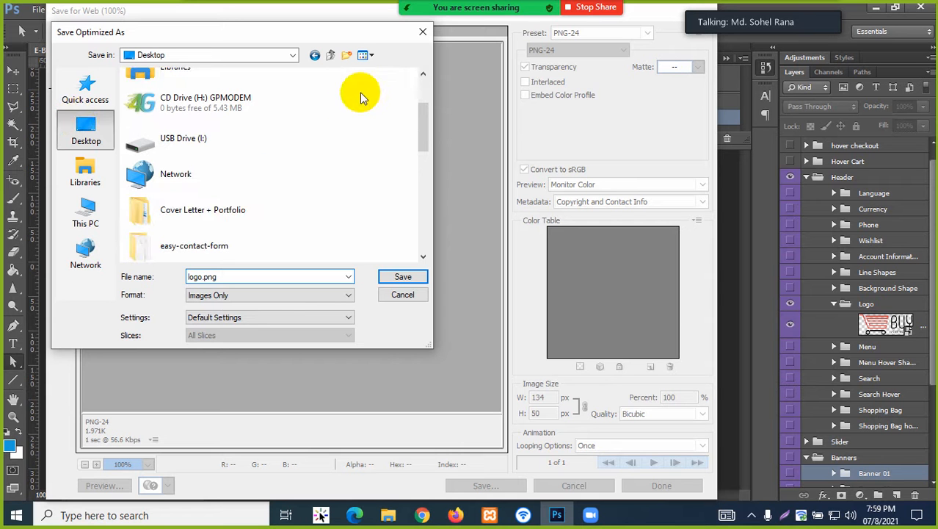
left_click(347, 56)
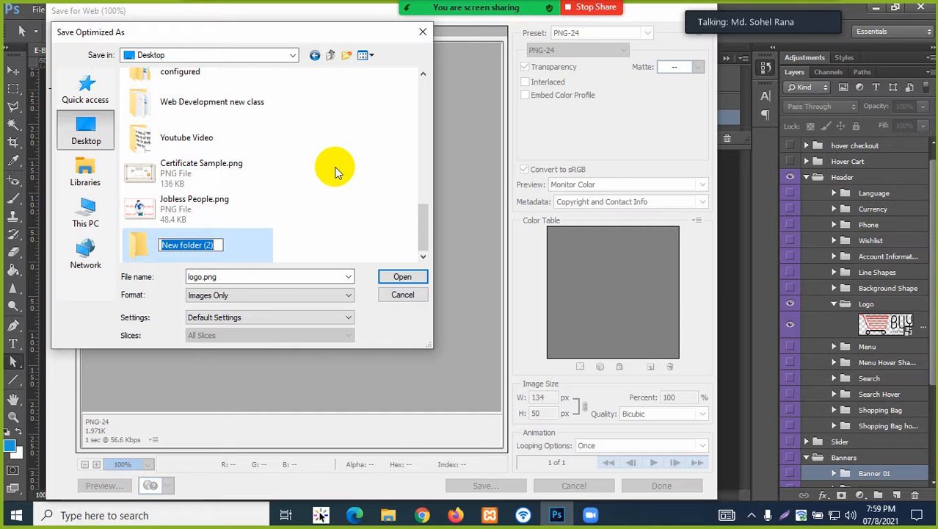
type("PSD Images")
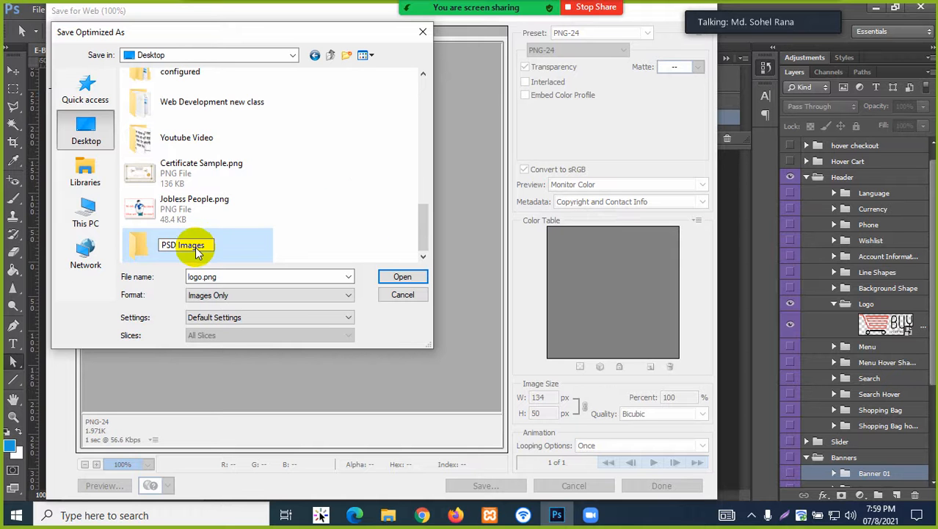
double_click(233, 246)
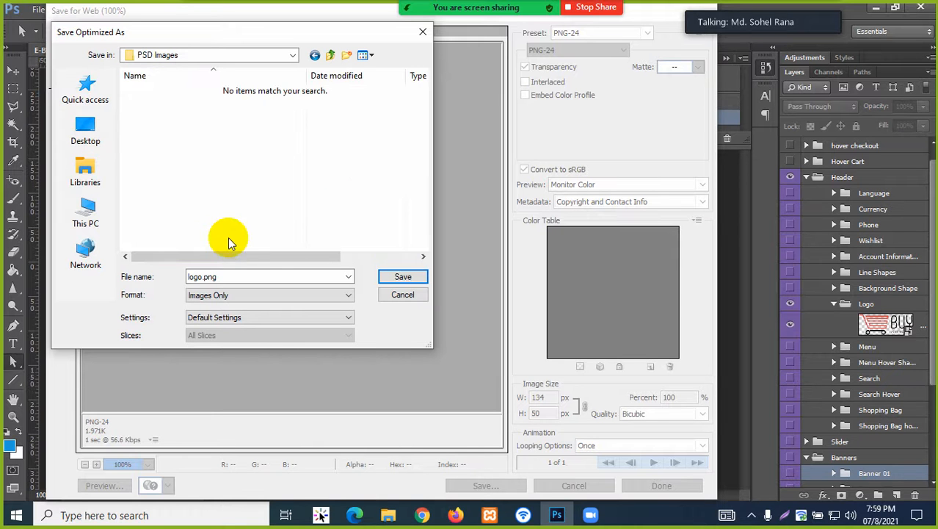
left_click(397, 275)
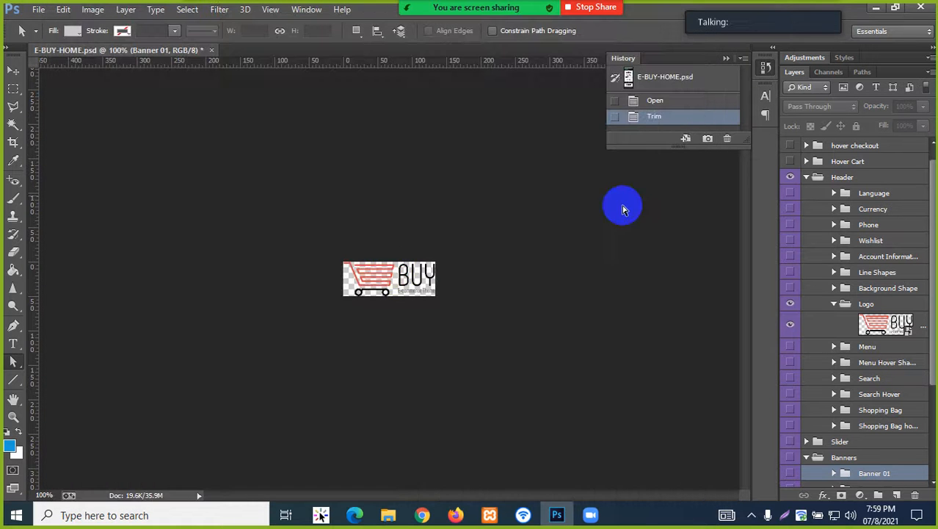
- Switch to the desktop, move the PSD Images folder beside the E-BUY-HOME file, and open the folder
left_click(876, 7)
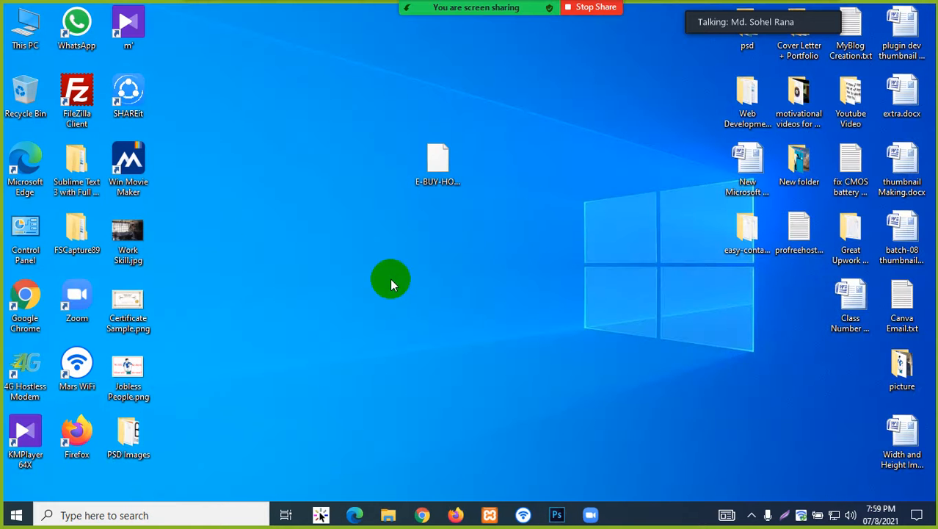
left_click_drag(132, 435, 544, 169)
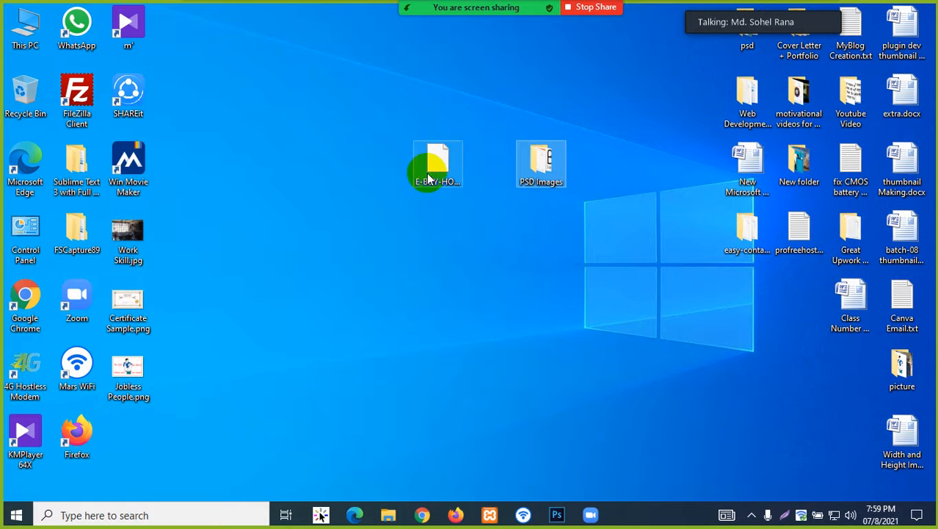
double_click(543, 165)
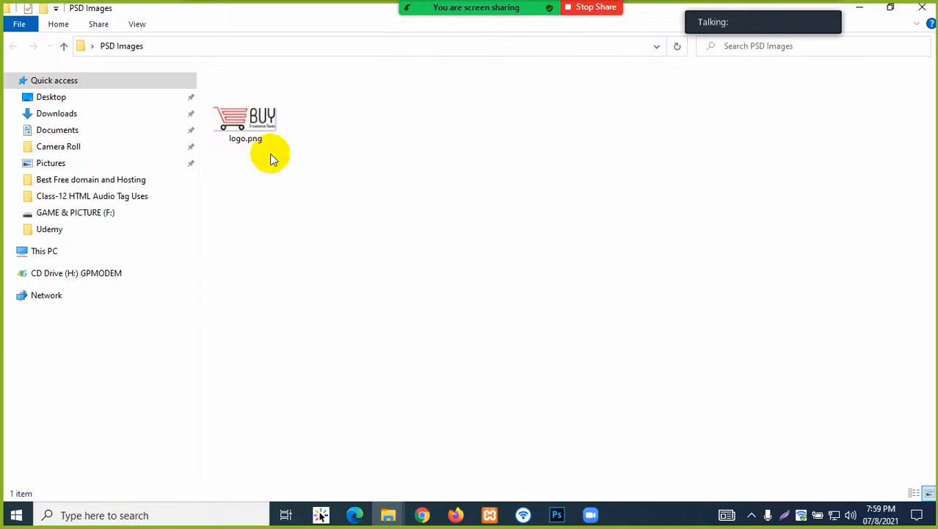
- View the exported logo.png in Microsoft Office Picture Manager and close the viewer
left_click(257, 129)
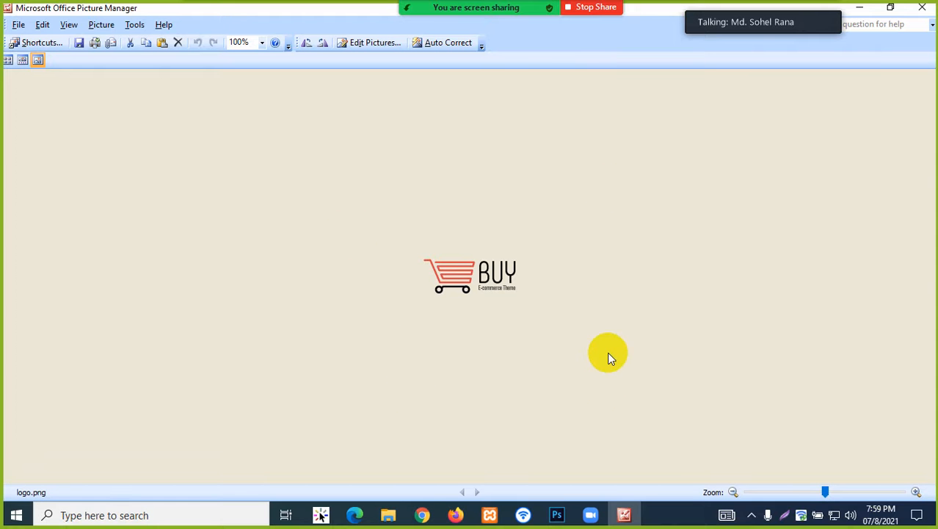
mouse_move(461, 280)
left_click(921, 7)
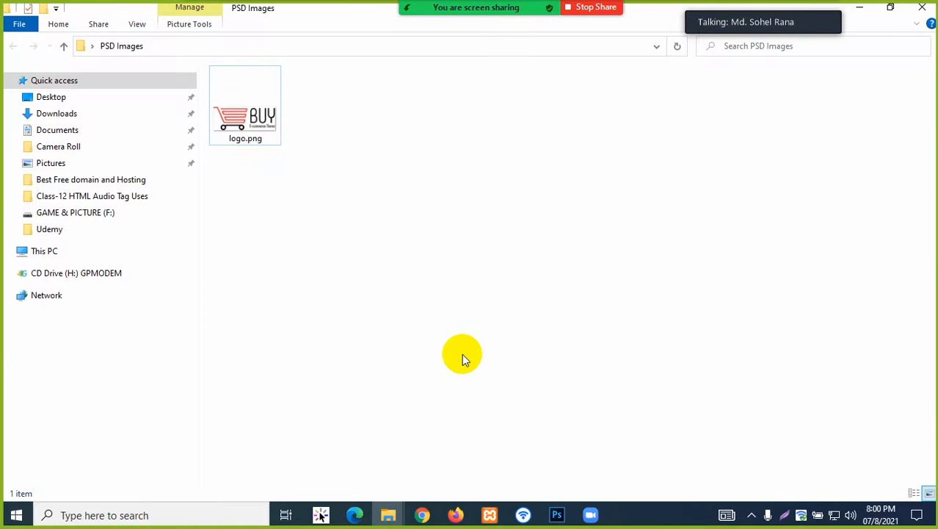
- Switch back to Photoshop and undock the History panel so it floats over the canvas
left_click(456, 516)
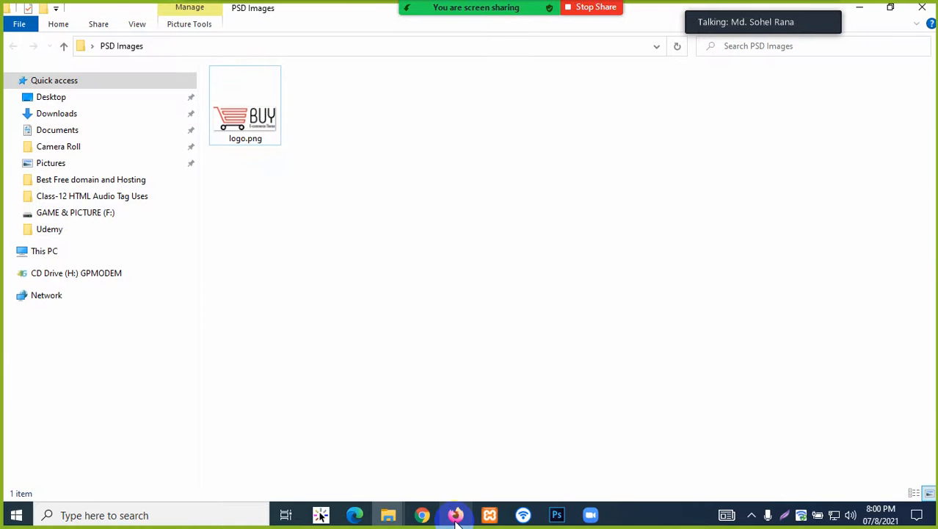
left_click(557, 515)
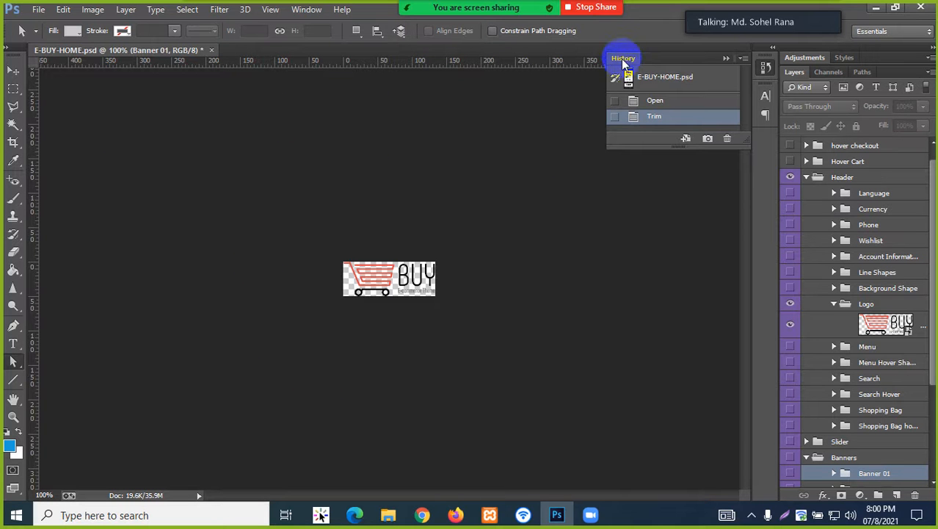
left_click_drag(666, 57, 660, 82)
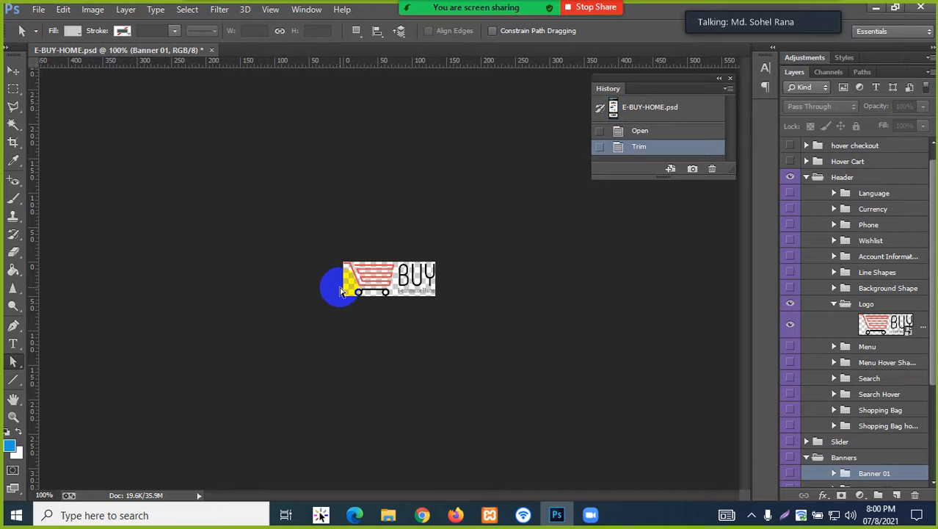
- Restore the full homepage design from the E-BUY-HOME.psd history snapshot
left_click(616, 112)
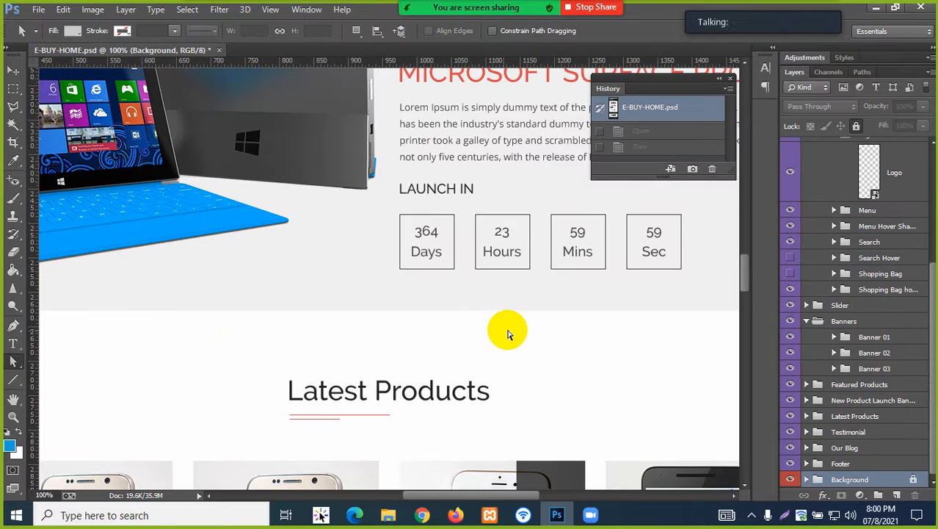
scroll(486, 331, "up", 10)
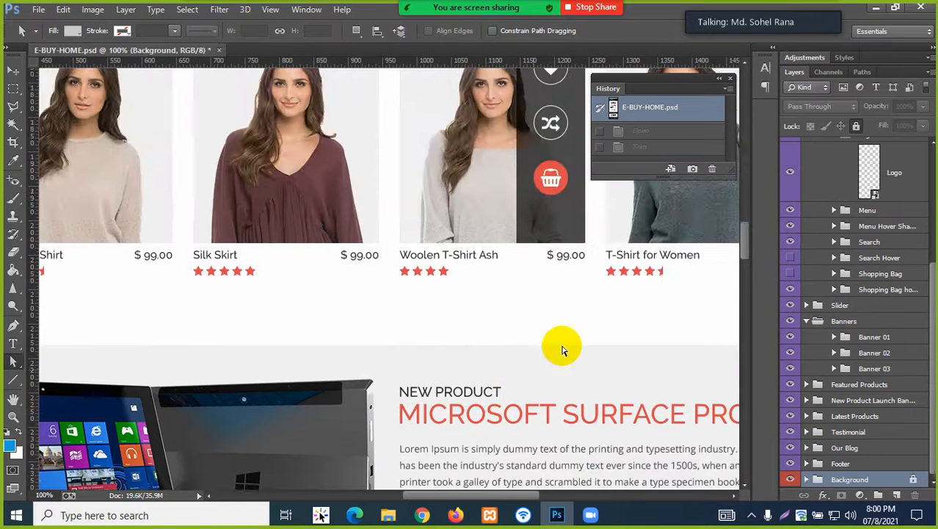
scroll(560, 349, "up", 7)
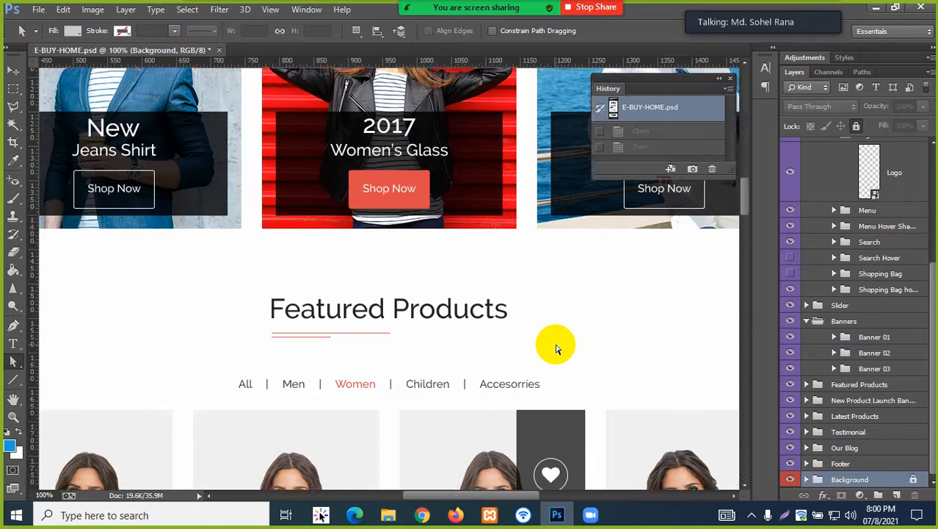
scroll(555, 349, "up", 10)
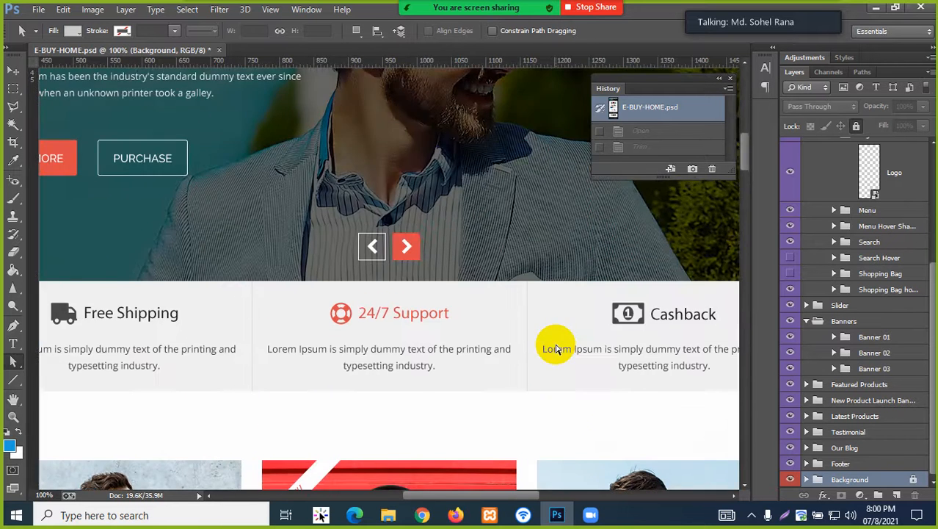
scroll(556, 349, "up", 5)
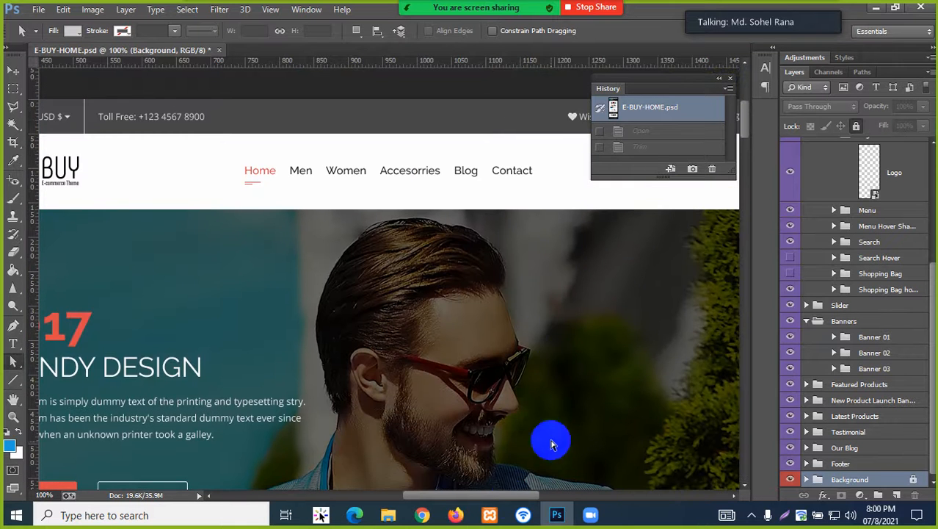
left_click_drag(507, 495, 454, 509)
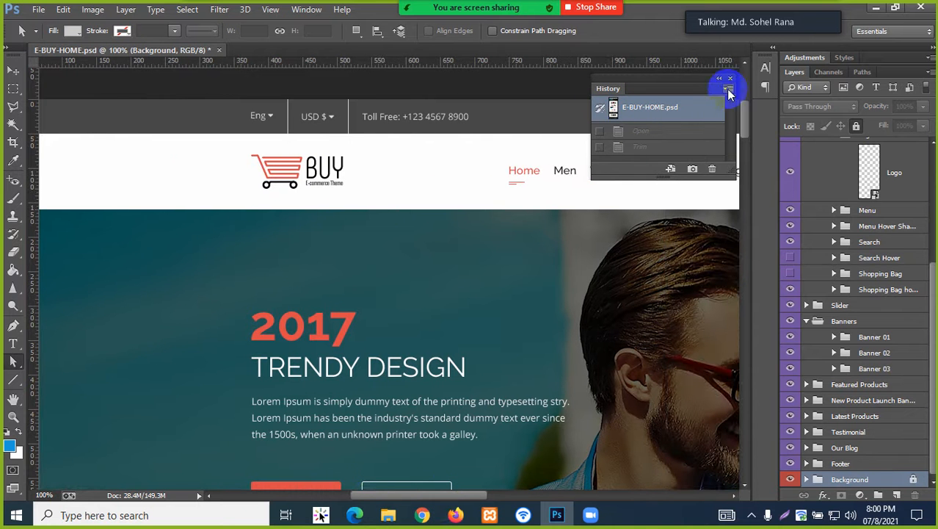
- Hide the History panel, show it again, and select the E-BUY-HOME.psd snapshot
left_click(306, 9)
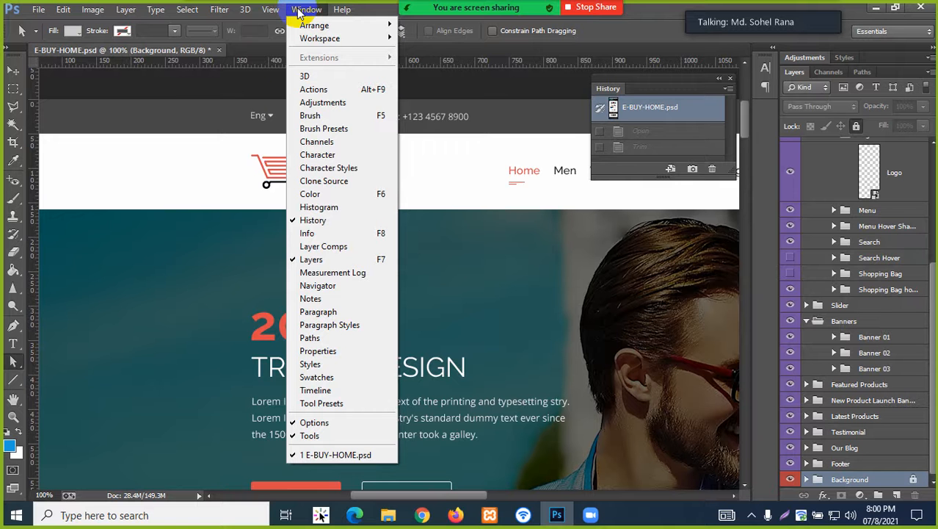
left_click(312, 221)
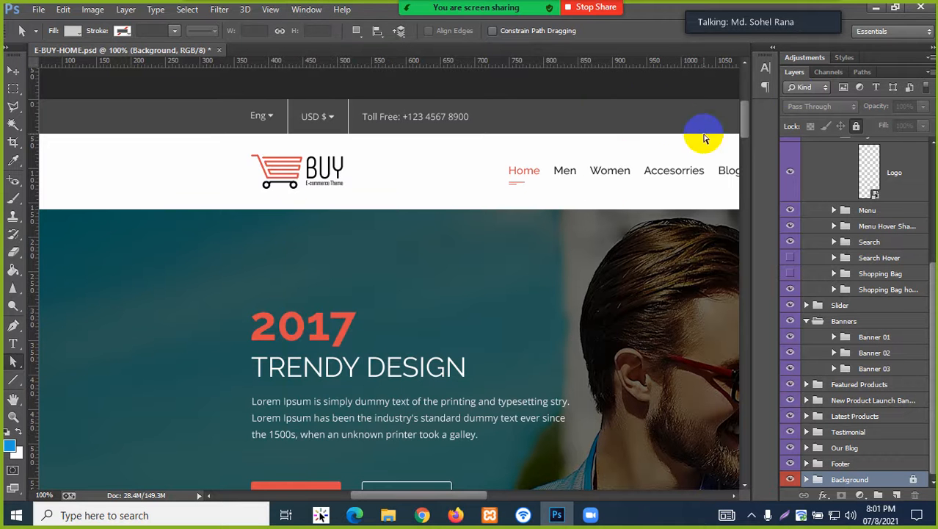
left_click(307, 10)
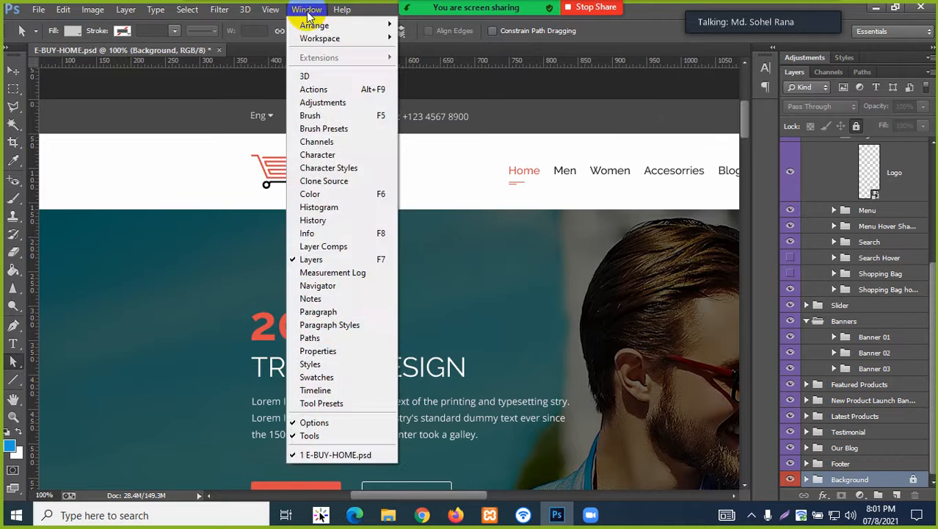
left_click(306, 221)
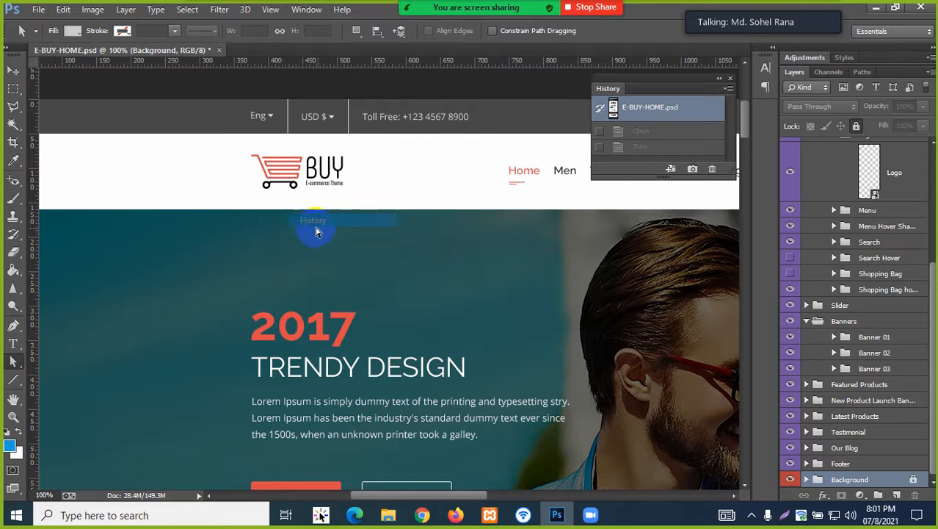
left_click(649, 110)
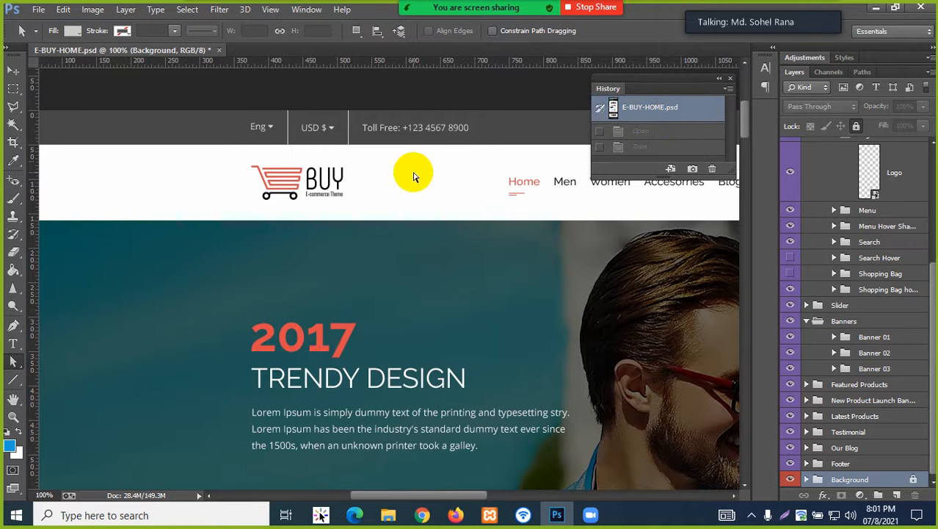
- Examine the homepage slider section, including its banner photo, navigation arrows and the service boxes below
scroll(415, 176, "down", 2)
scroll(390, 211, "down", 1)
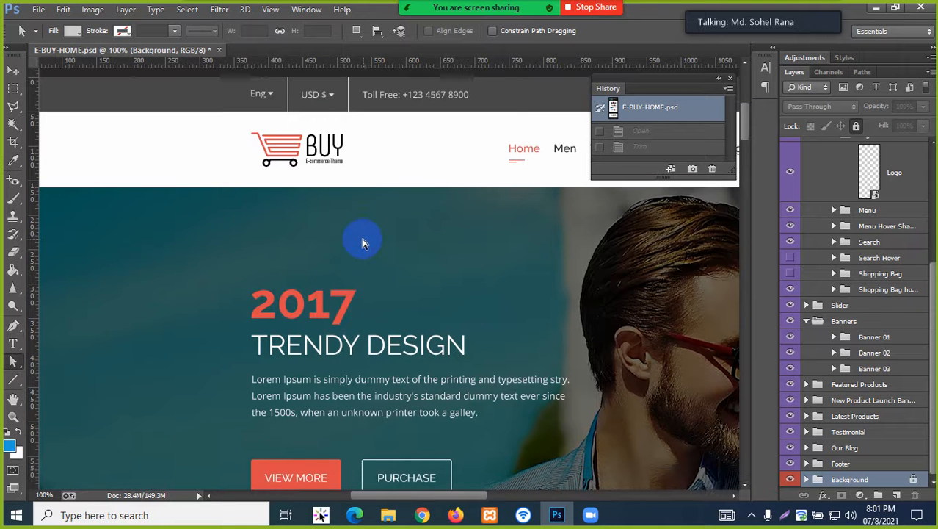
scroll(365, 241, "down", 10)
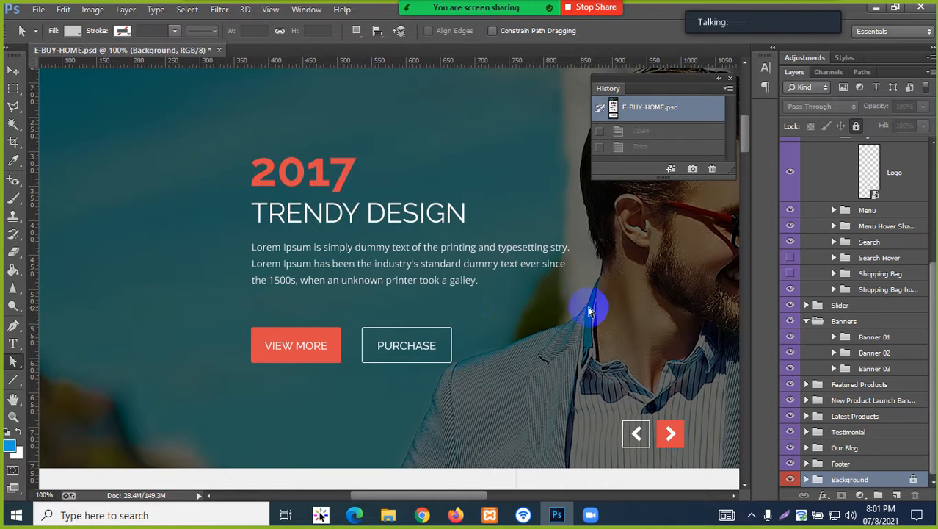
scroll(592, 308, "down", 2)
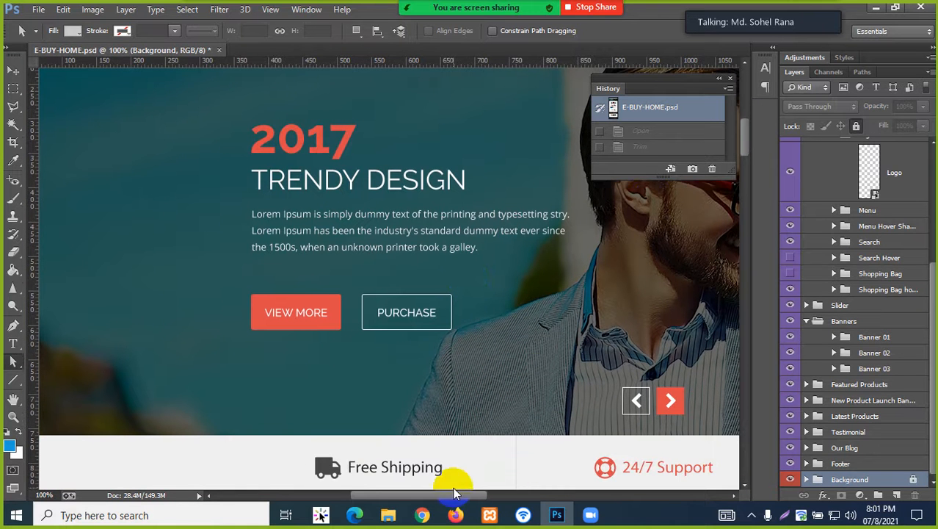
left_click_drag(453, 499, 513, 446)
scroll(388, 220, "up", 3)
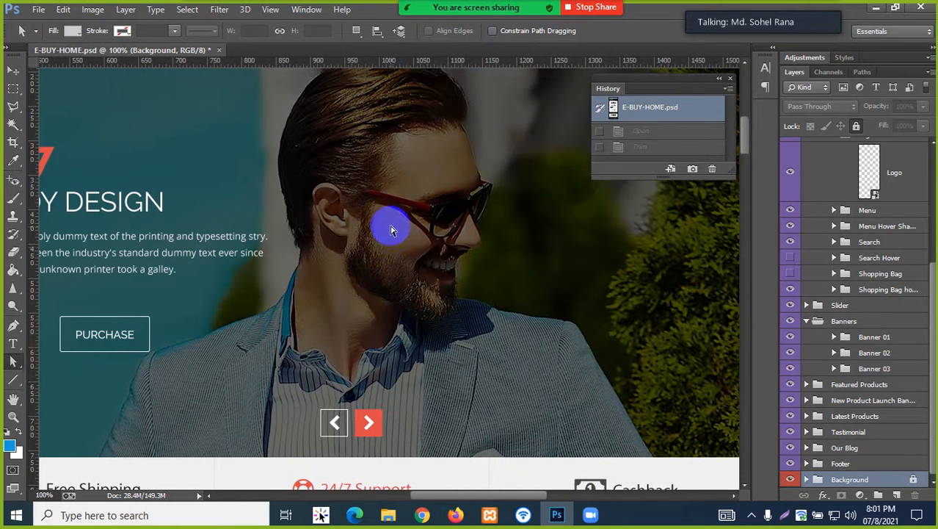
scroll(389, 287, "down", 3)
scroll(395, 299, "up", 1)
scroll(521, 332, "up", 1)
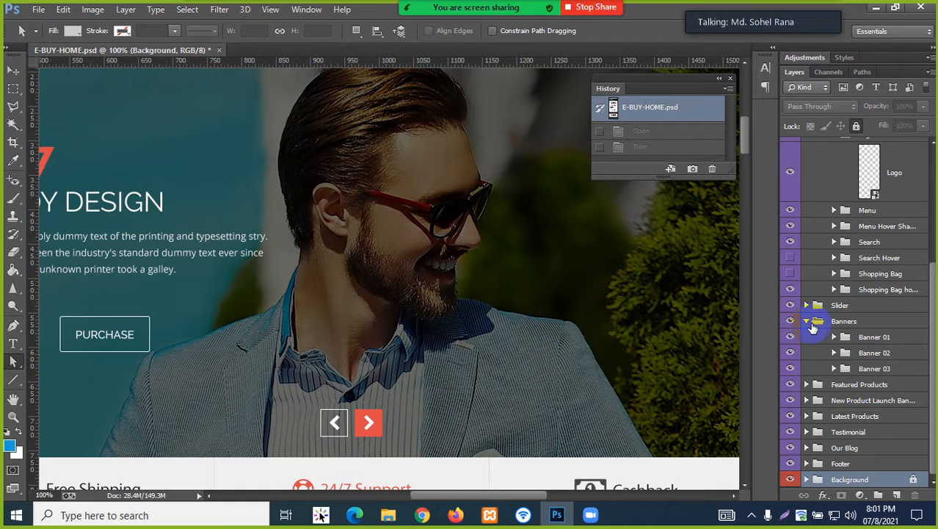
- Collapse the Banners, Logo and Header layer groups to shorten the layer list
left_click(807, 324)
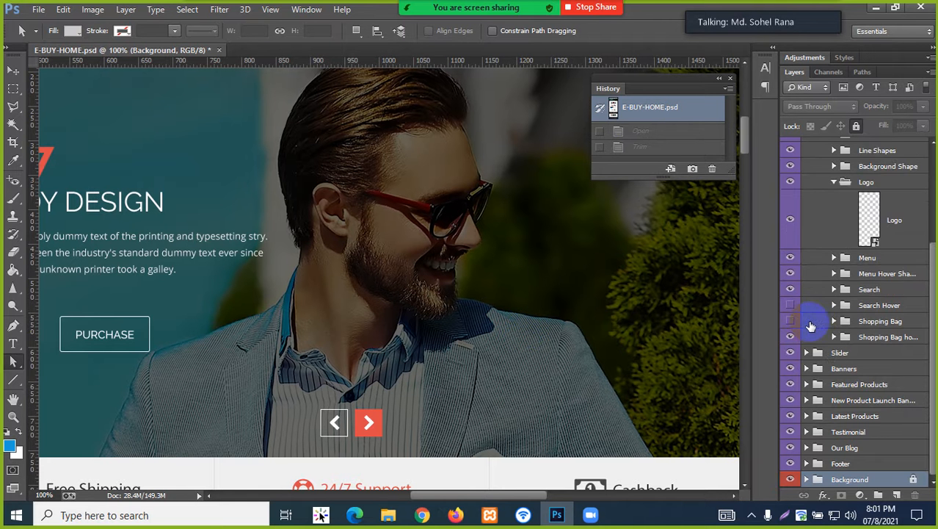
scroll(829, 270, "up", 2)
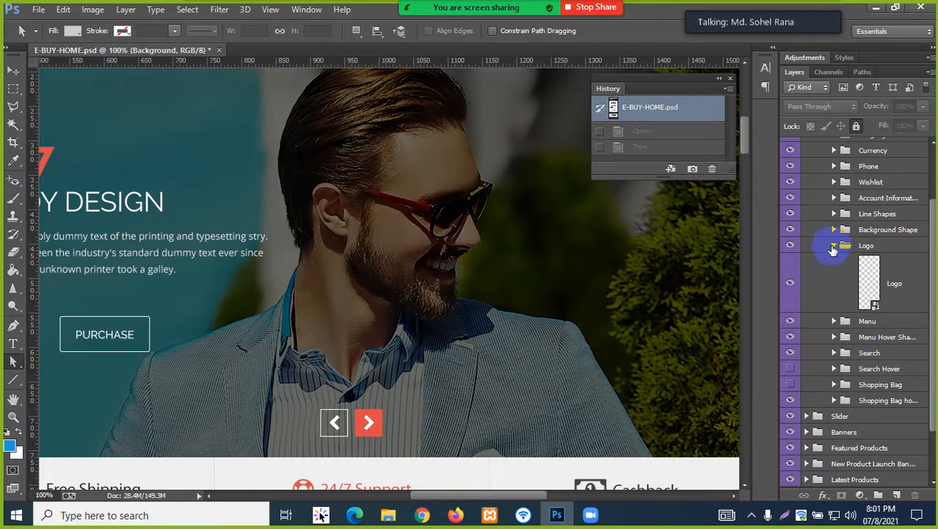
left_click(833, 247)
scroll(837, 235, "up", 2)
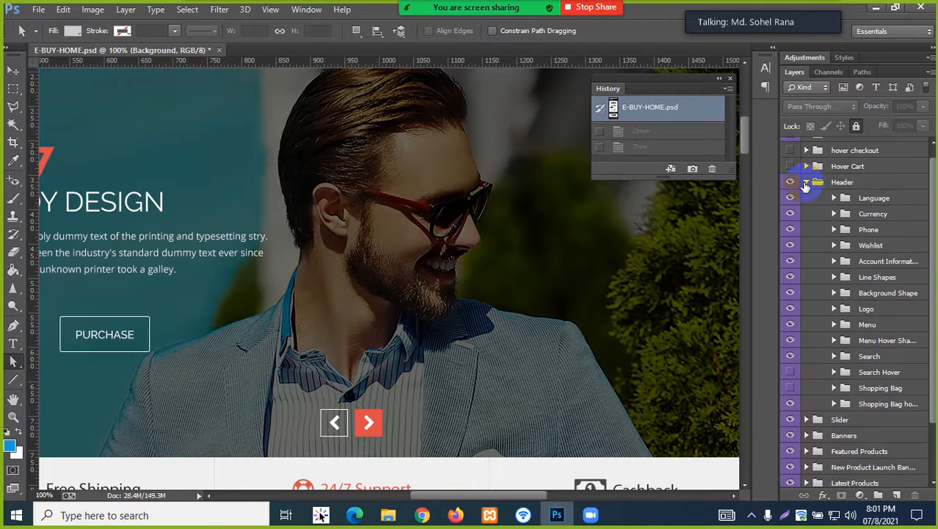
left_click(808, 183)
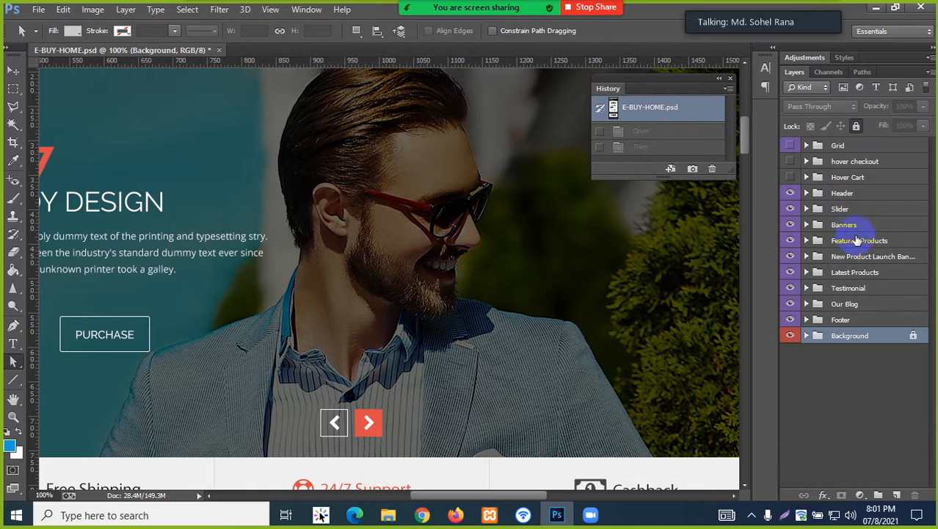
- Select the Overlay Shape layer from the slider photo and bring the Image 01 group's layers into view
scroll(857, 237, "up", 4)
scroll(500, 295, "down", 1)
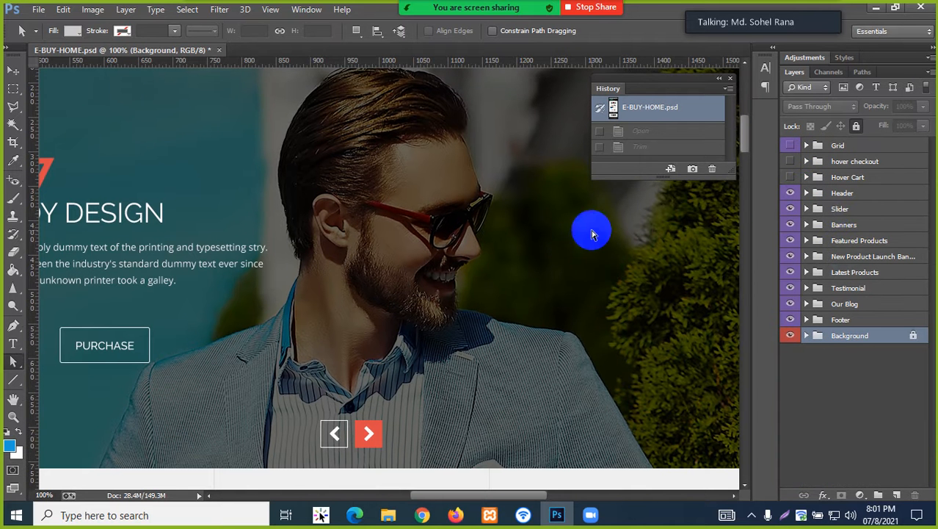
scroll(551, 268, "down", 3)
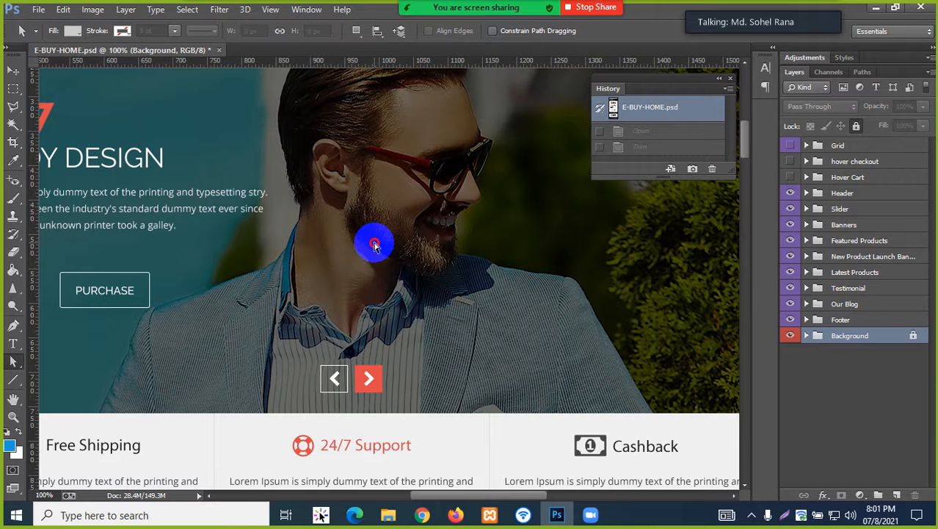
left_click(374, 245)
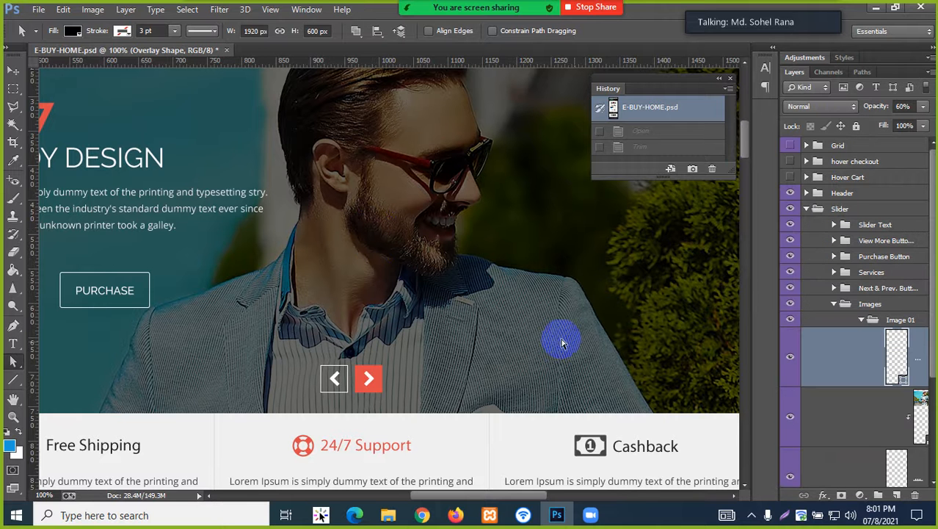
scroll(881, 370, "down", 3)
scroll(882, 371, "down", 2)
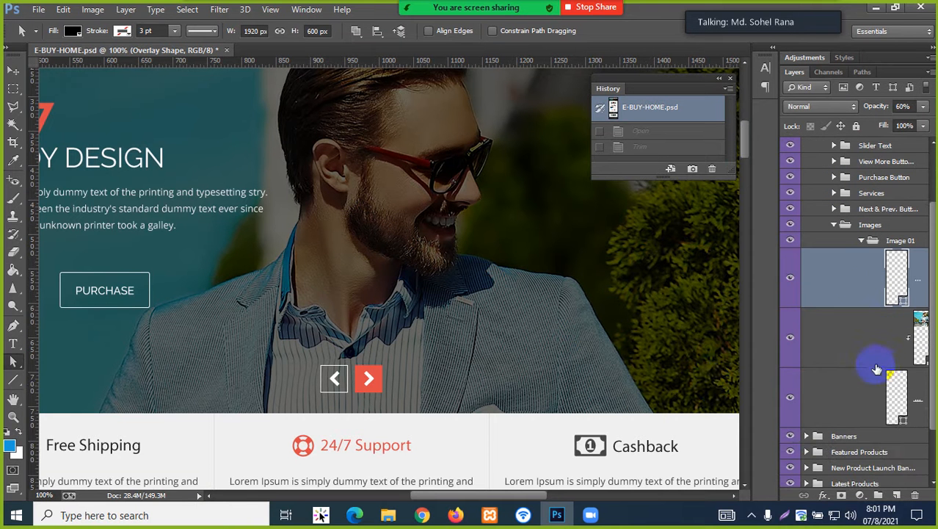
- Toggle the Overlay Shape layer's visibility to compare the slider photo with and without it, dismissing the meeting time notice
left_click(790, 280)
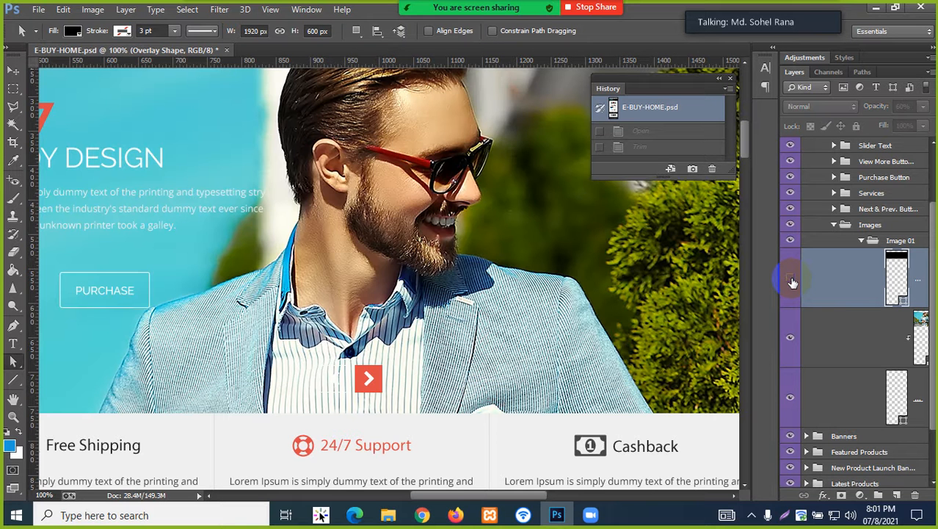
left_click(791, 280)
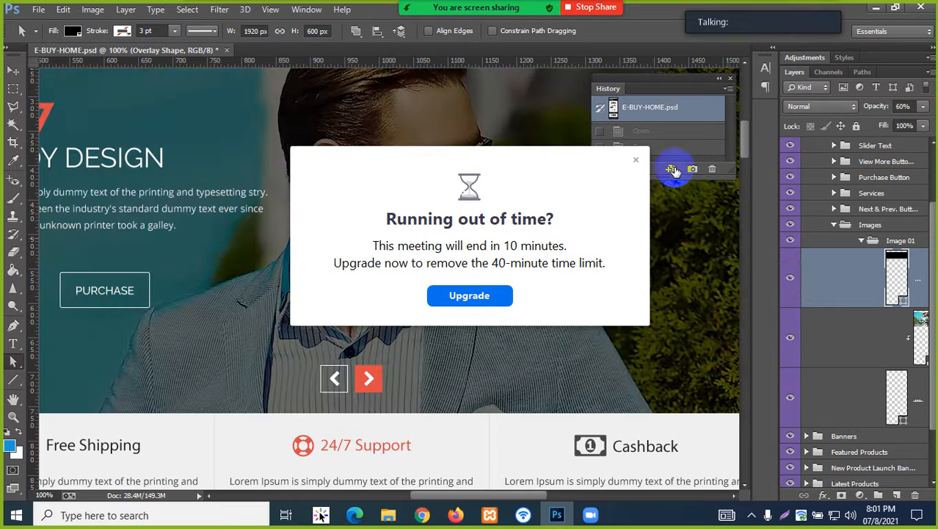
left_click(635, 161)
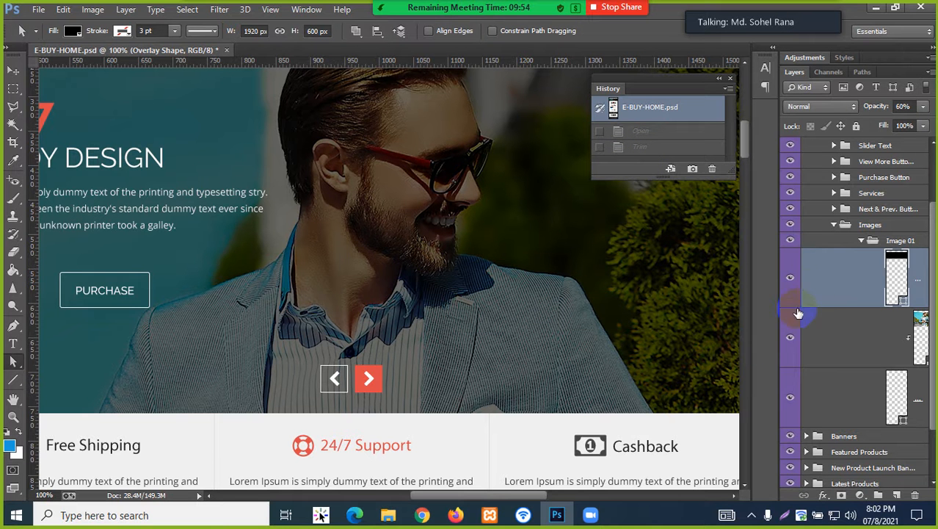
left_click(791, 281)
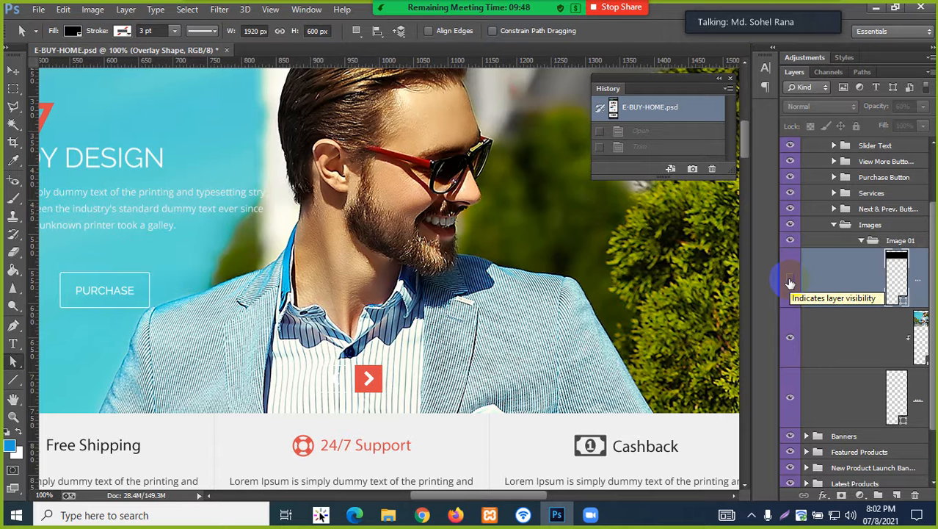
left_click(791, 279)
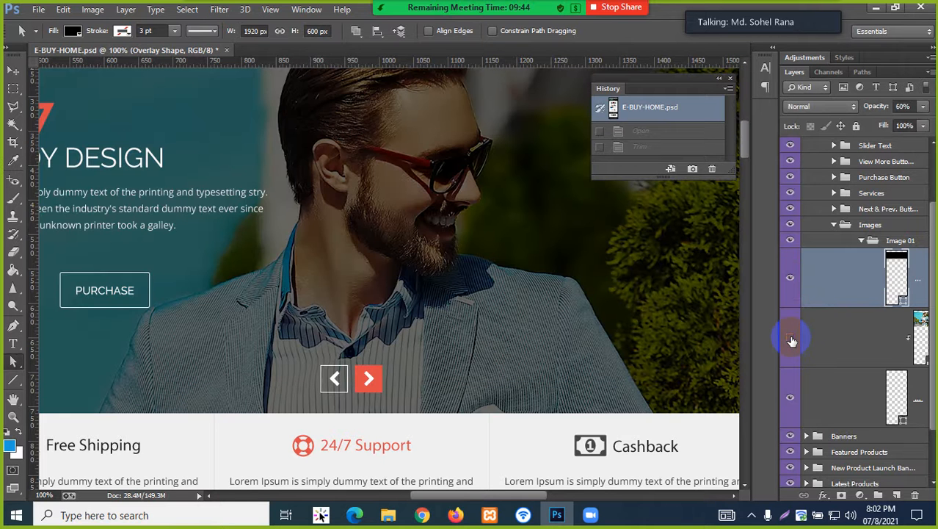
- Toggle the visibility of the clipped photo layer and its base shape in Image 01 to identify their contents
left_click(792, 340)
left_click(791, 339)
left_click(791, 338)
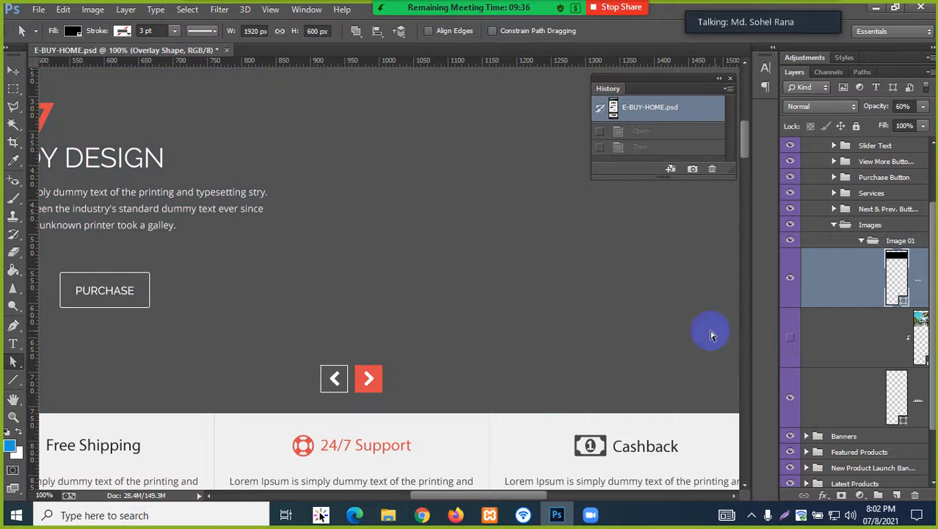
left_click(788, 339)
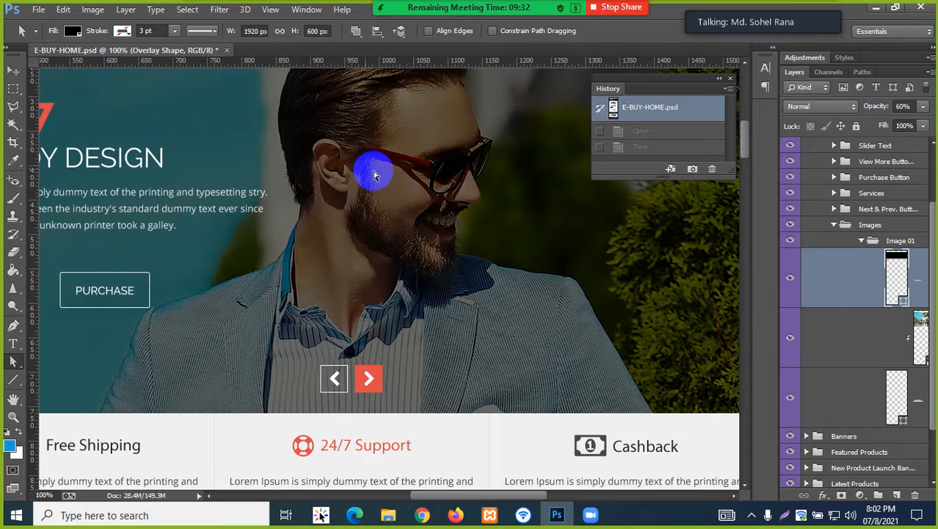
left_click(789, 401)
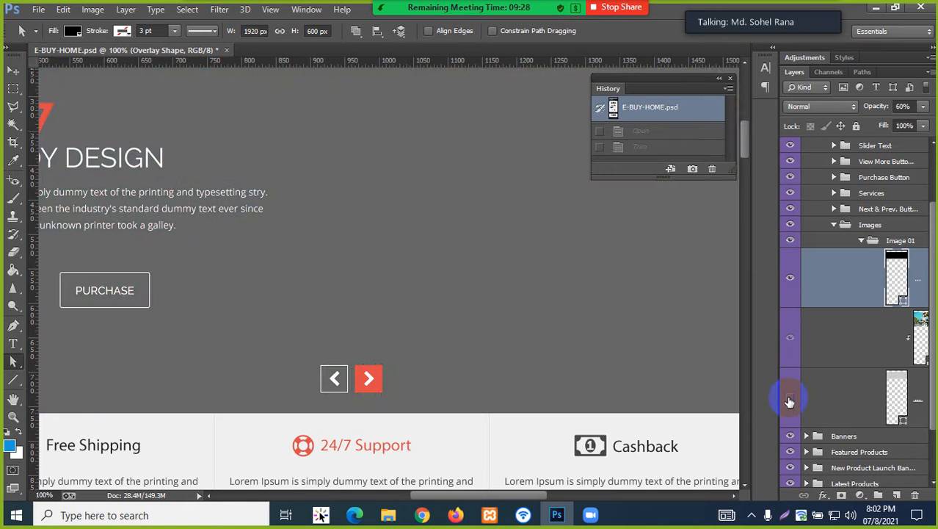
left_click(789, 401)
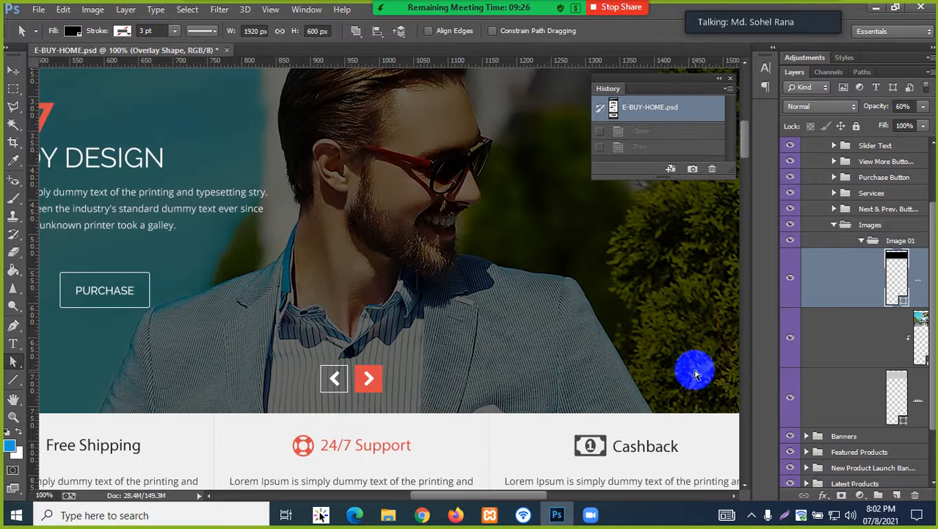
- Isolate the slider photo and its base shape in Image 01 by hiding the overlay and all other layers
scroll(868, 403, "down", 1)
scroll(867, 401, "up", 1)
scroll(917, 318, "down", 1)
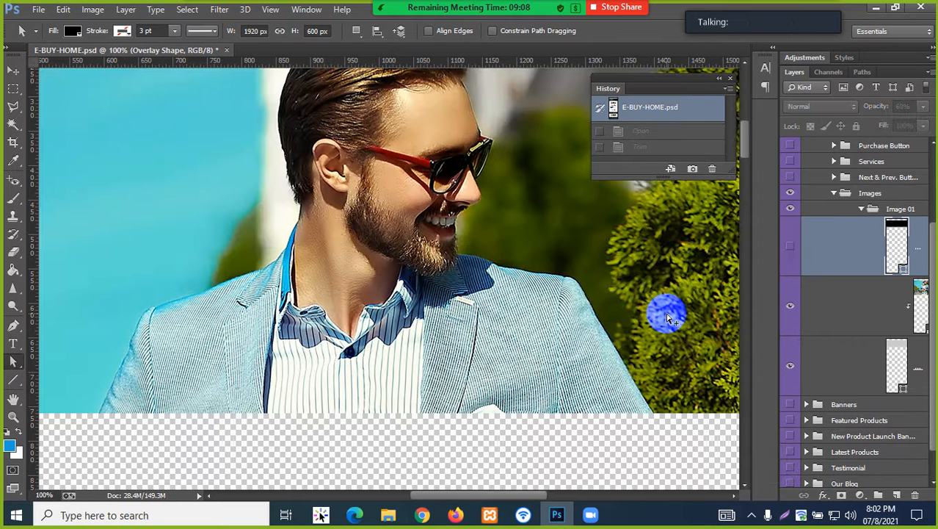
- Examine the isolated slider photo and the transparent canvas areas above and below it
scroll(558, 323, "up", 5)
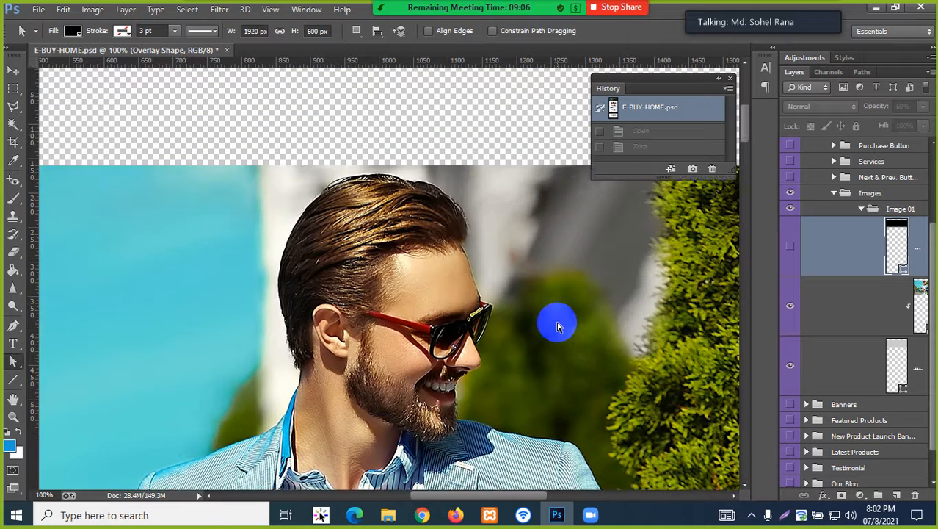
scroll(556, 323, "up", 2)
scroll(580, 352, "down", 6)
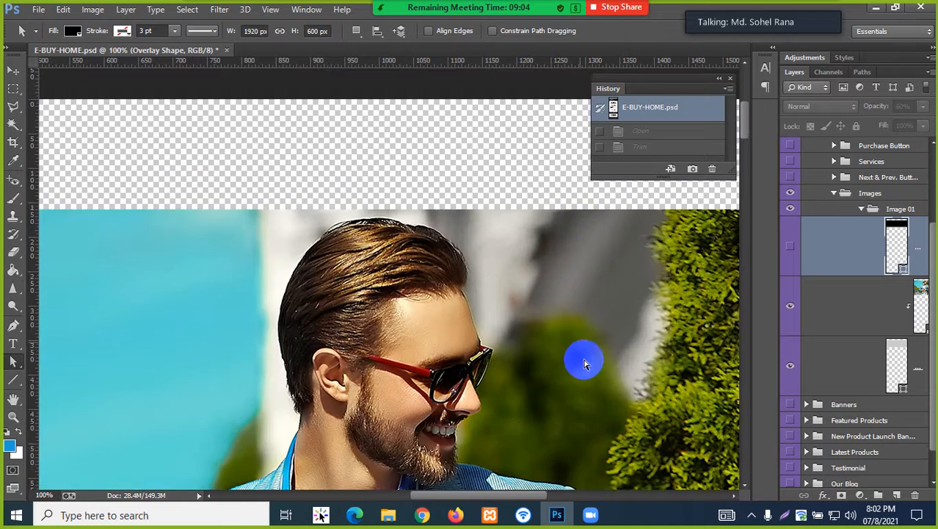
scroll(585, 360, "down", 7)
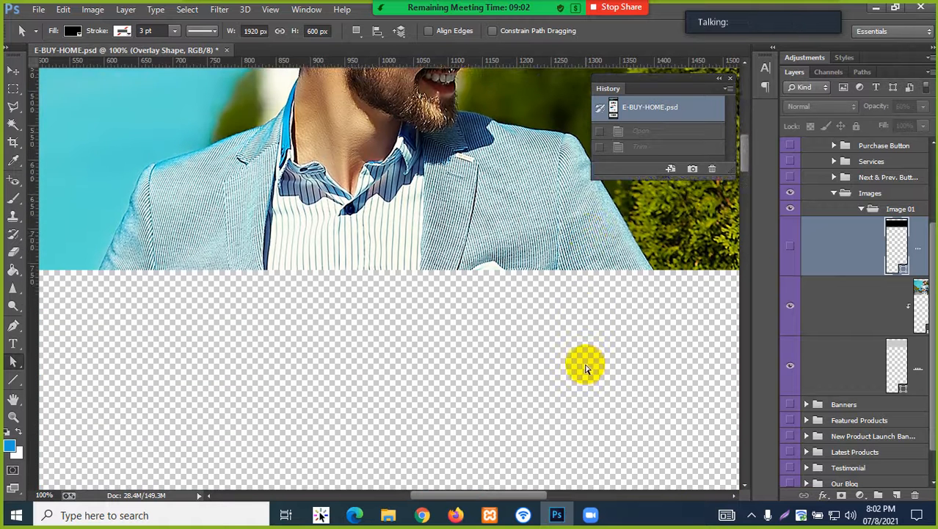
scroll(584, 363, "down", 4)
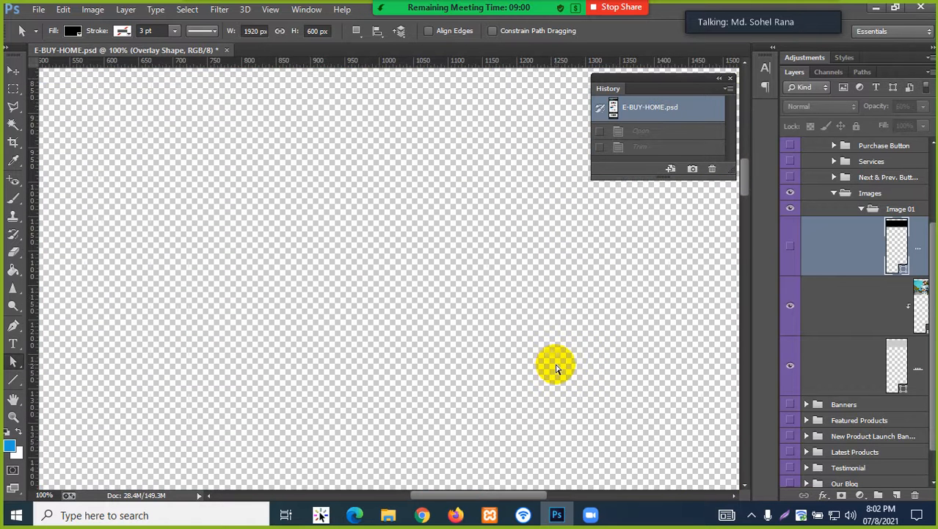
scroll(556, 368, "up", 2)
scroll(556, 368, "up", 8)
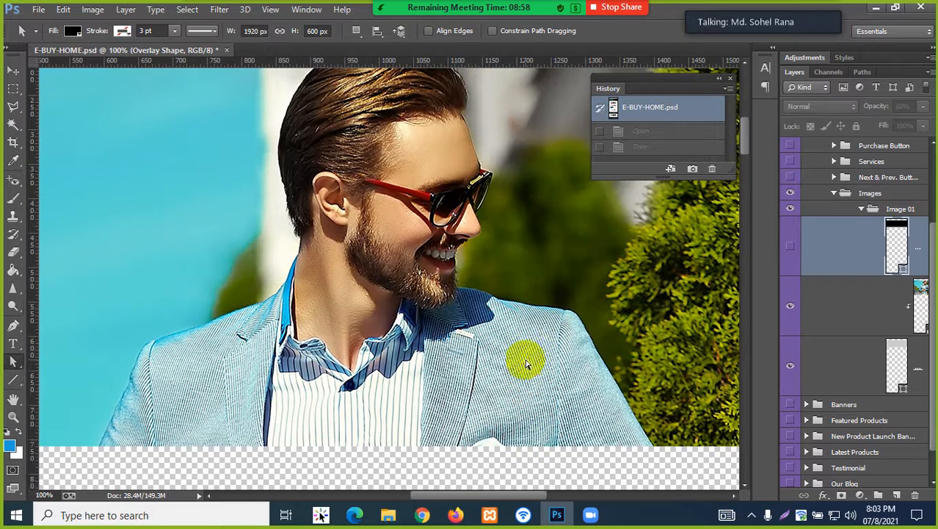
scroll(526, 363, "up", 2)
left_click(528, 362)
scroll(522, 360, "down", 1)
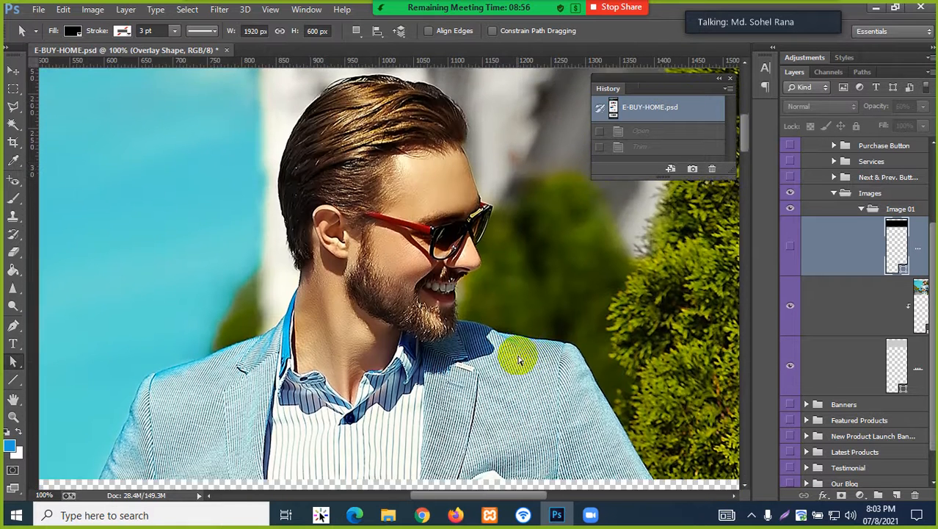
left_click(453, 282)
left_click(310, 109)
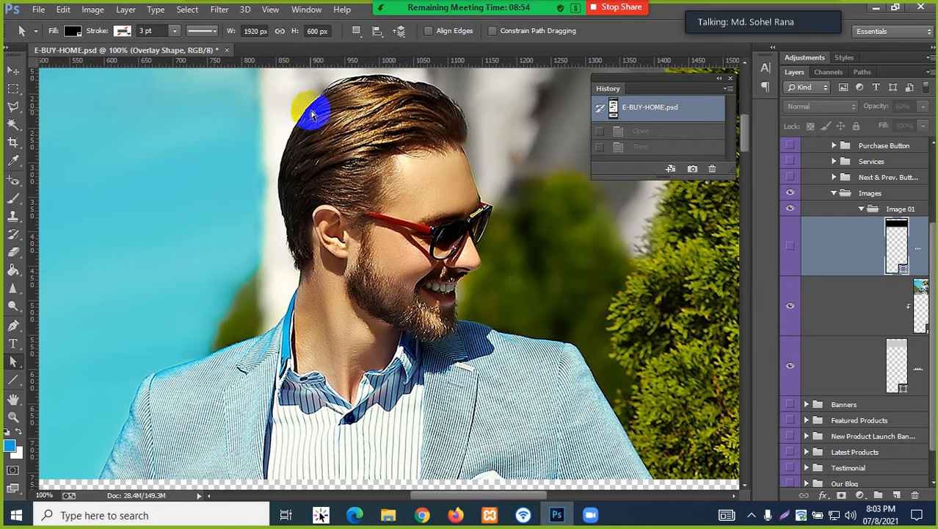
- Trim away the transparent canvas around the isolated slider photo and check the cropped result
left_click(93, 11)
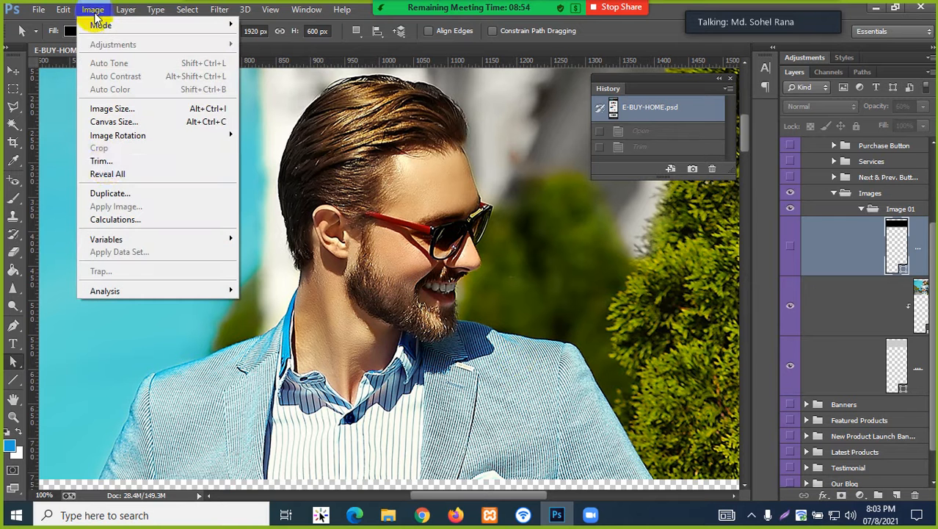
left_click(101, 161)
left_click(538, 150)
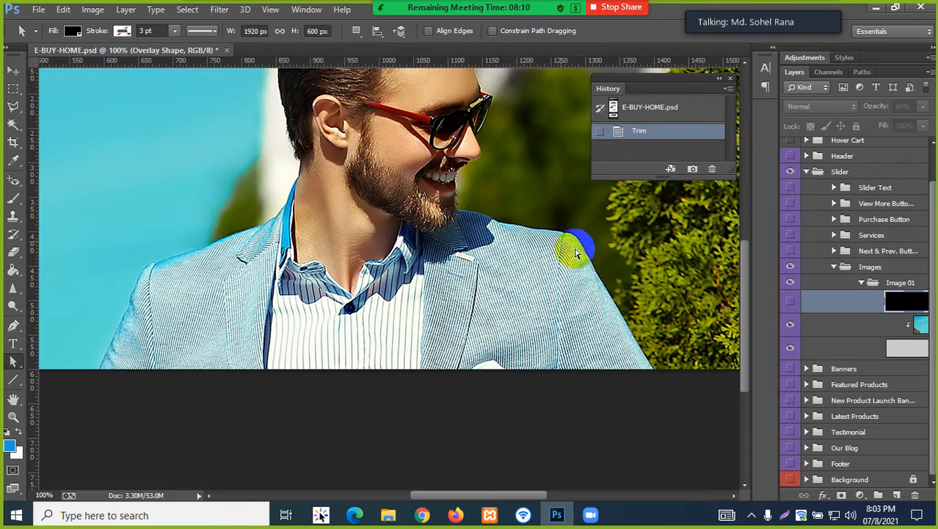
scroll(514, 253, "up", 5)
scroll(466, 257, "up", 2)
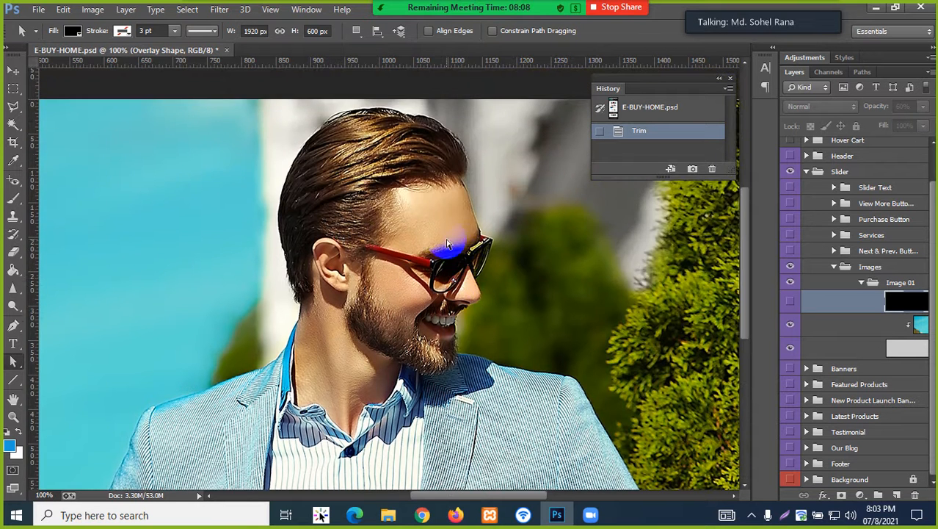
scroll(447, 244, "down", 2)
- Start a Save for Web export of the slider photo and set the file format to JPEG
left_click(38, 9)
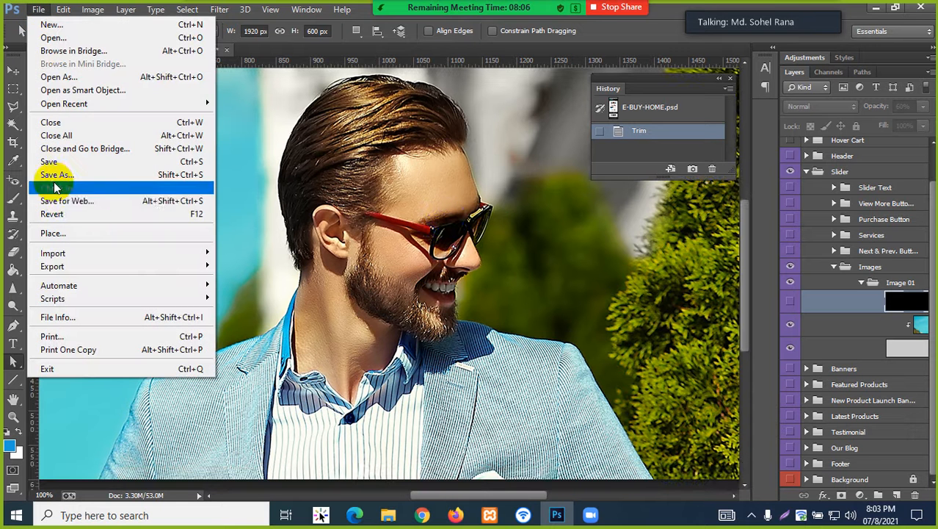
left_click(399, 275)
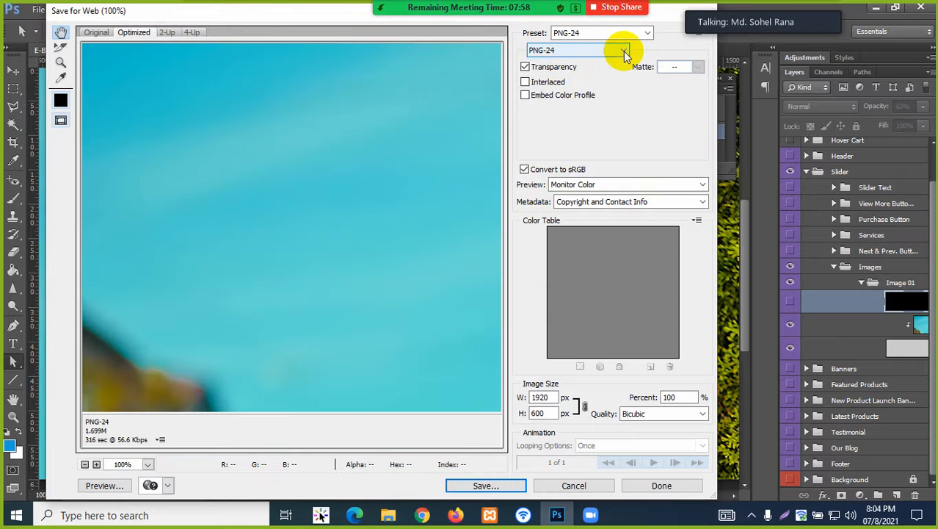
left_click(624, 53)
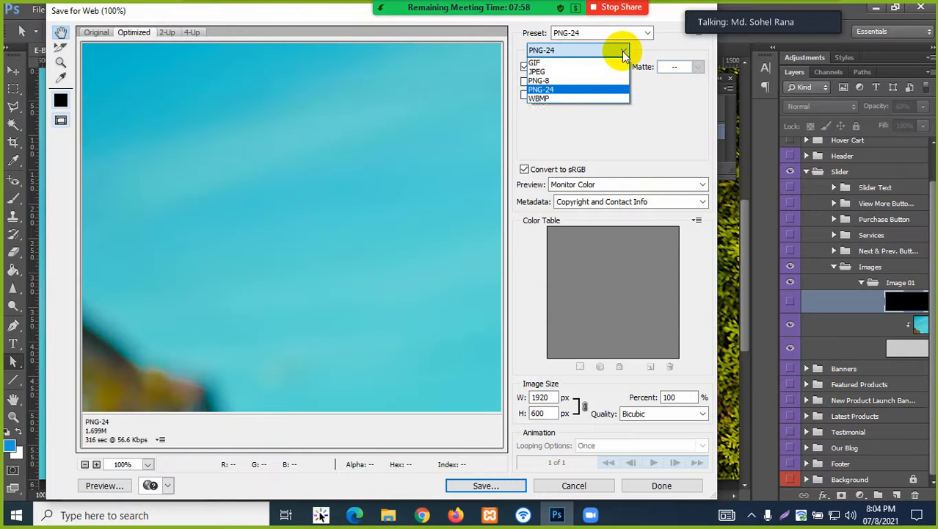
left_click(546, 72)
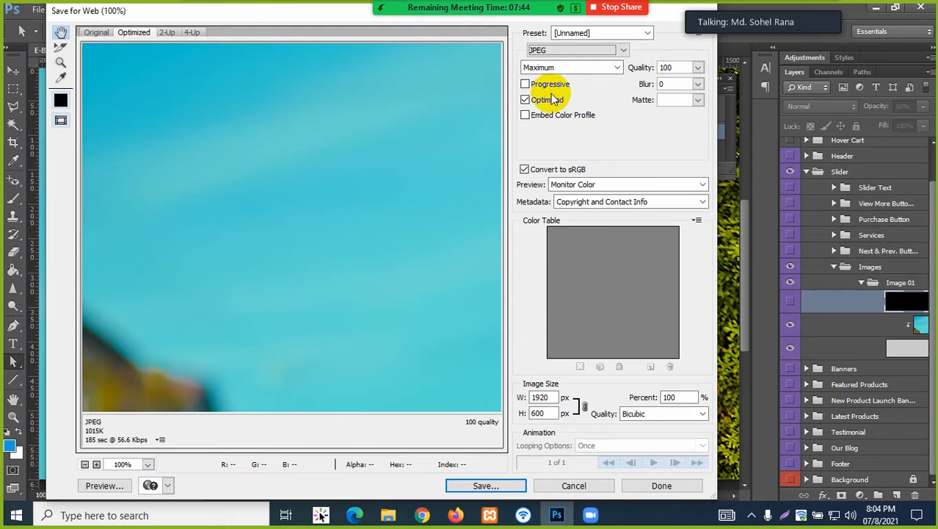
- Save the optimized slider photo as banner.jpg in the PSD Images folder on the Desktop
left_click(486, 487)
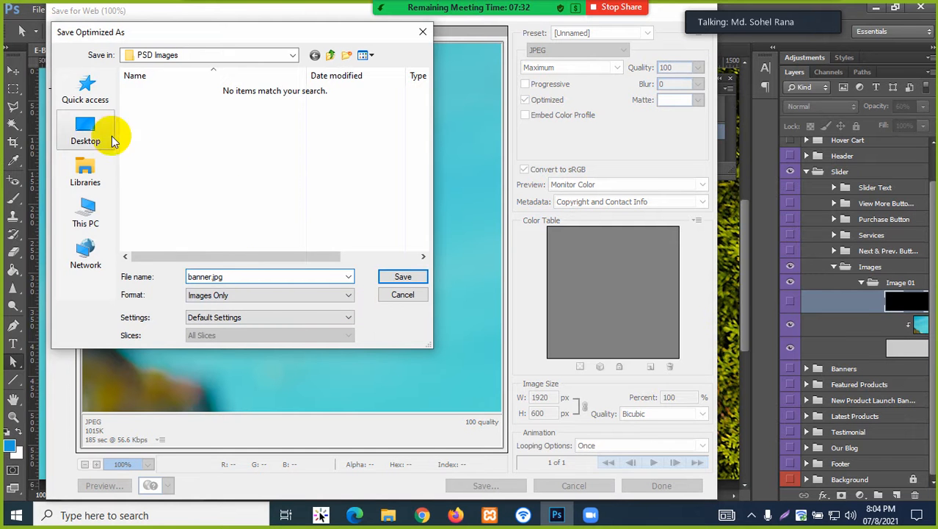
left_click(86, 130)
scroll(282, 129, "down", 10)
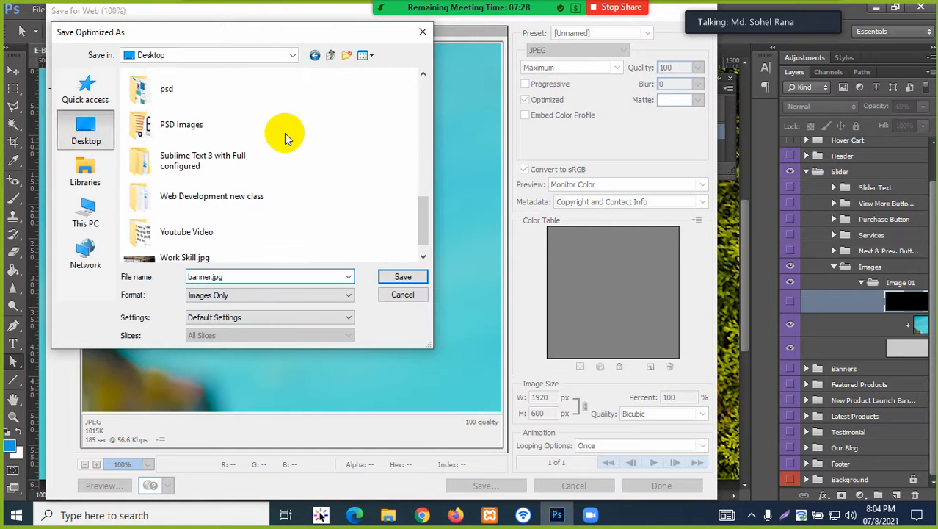
double_click(182, 131)
left_click(402, 276)
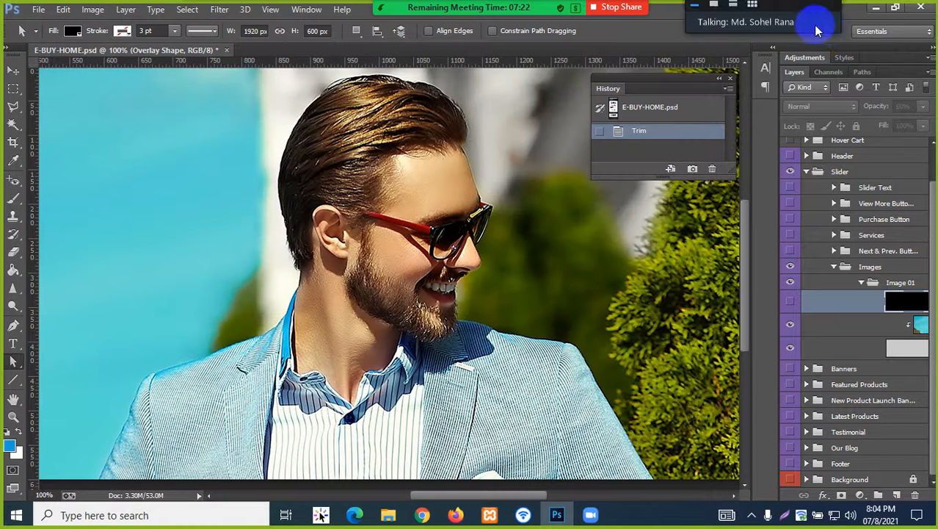
- Switch to the PSD Images folder on the desktop, view the exported banner.jpg, and close the viewer and folder
left_click(875, 8)
left_click(876, 10)
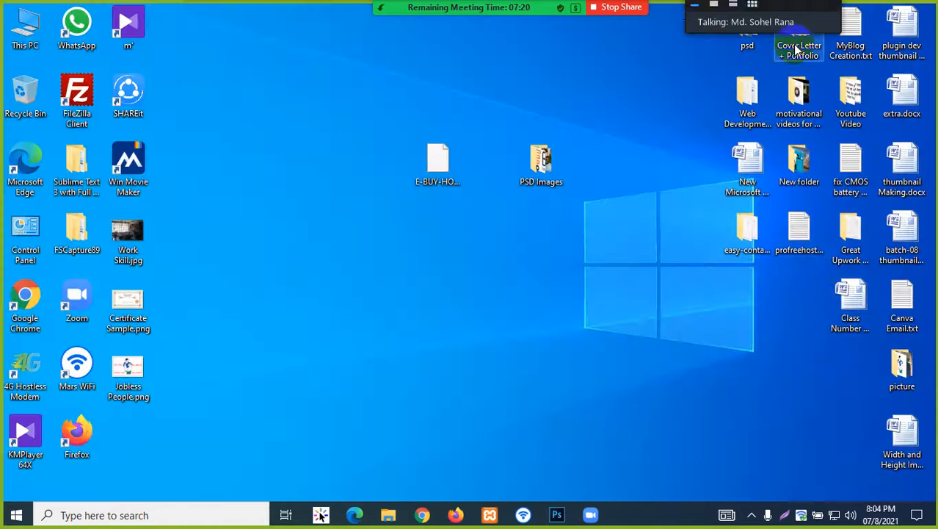
double_click(530, 157)
left_click(319, 185)
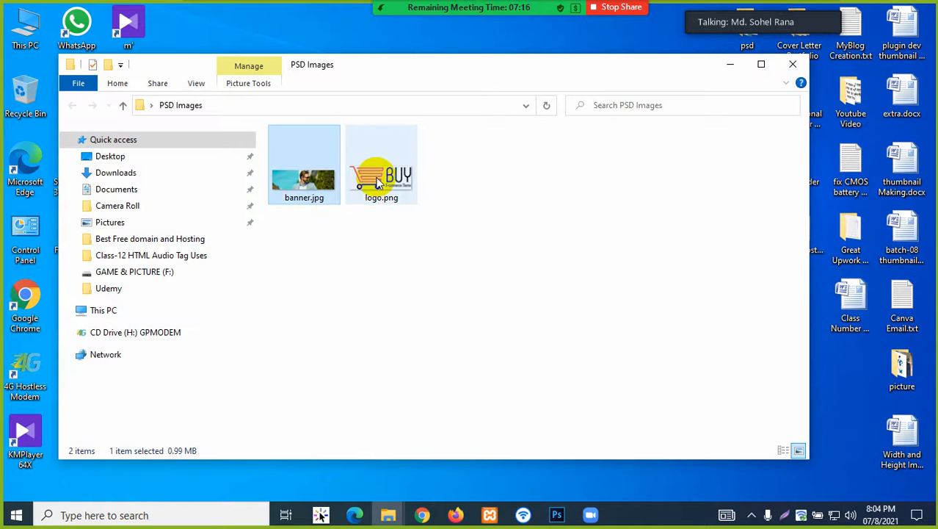
left_click(373, 180)
double_click(304, 184)
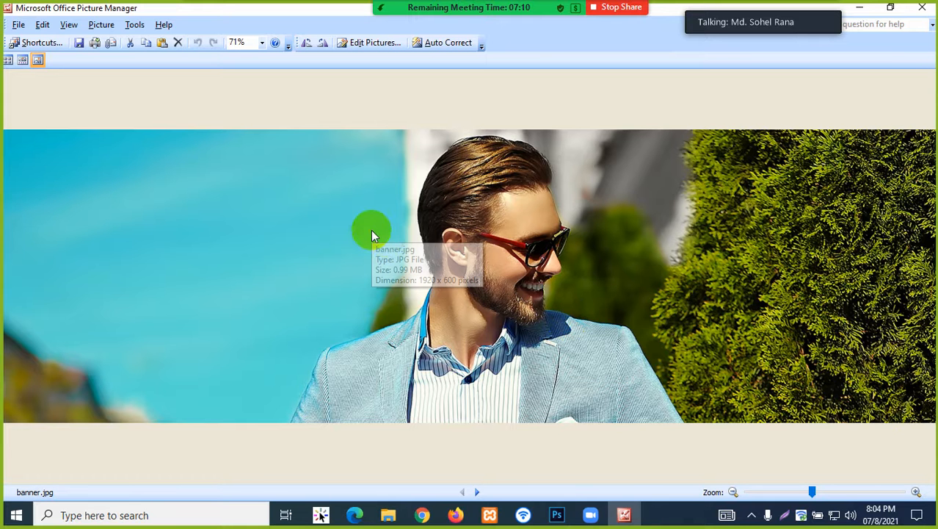
left_click(927, 7)
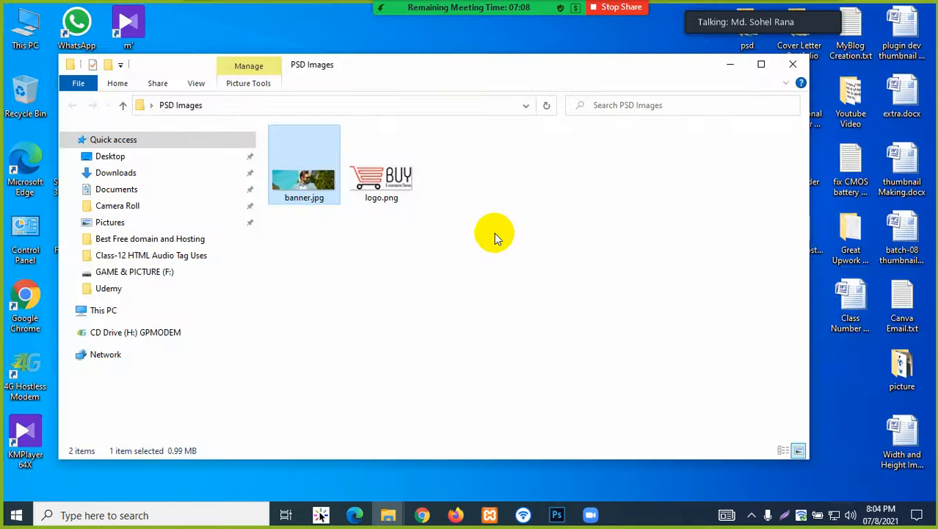
left_click(790, 68)
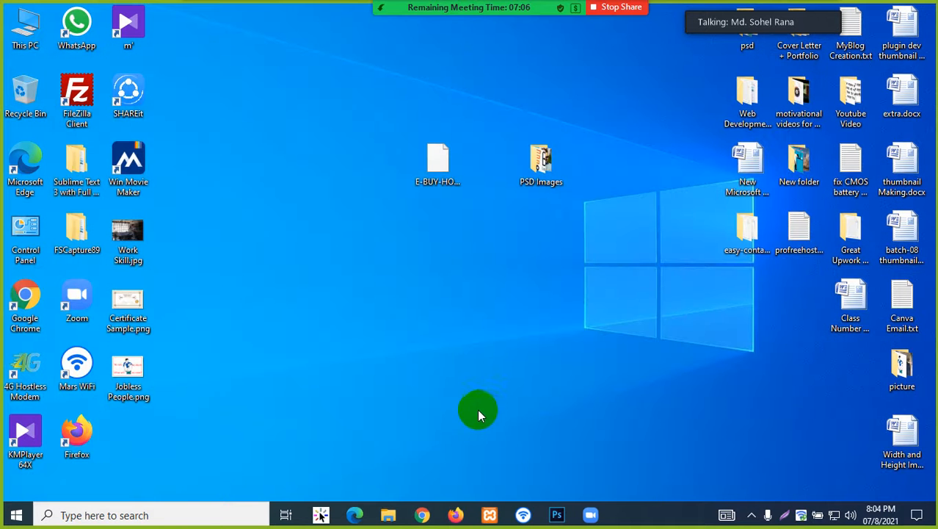
- Return to Photoshop and restore the document to its original E-BUY-HOME.psd snapshot
left_click(555, 516)
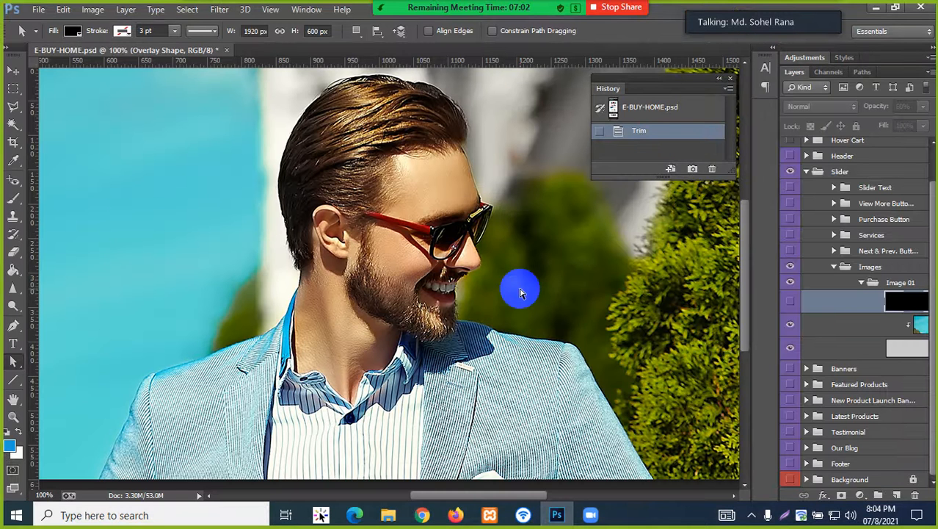
scroll(519, 292, "up", 3)
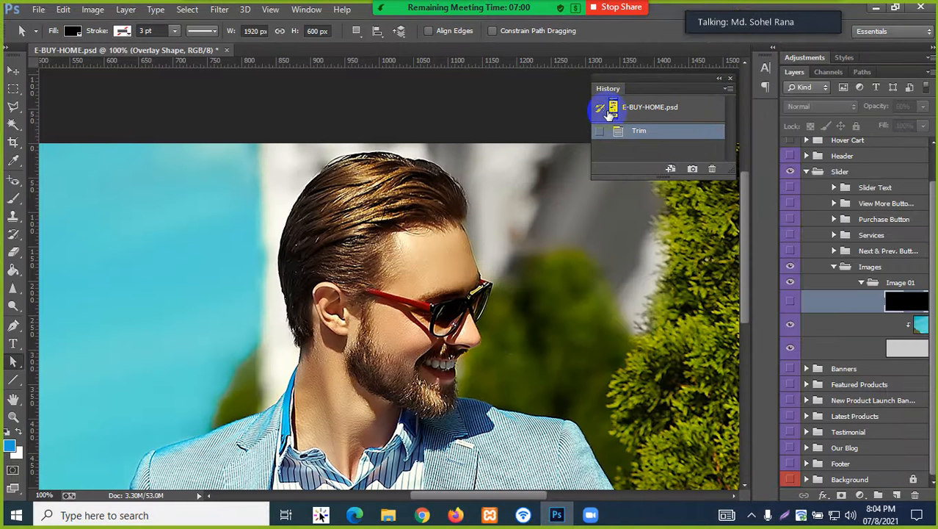
left_click(614, 110)
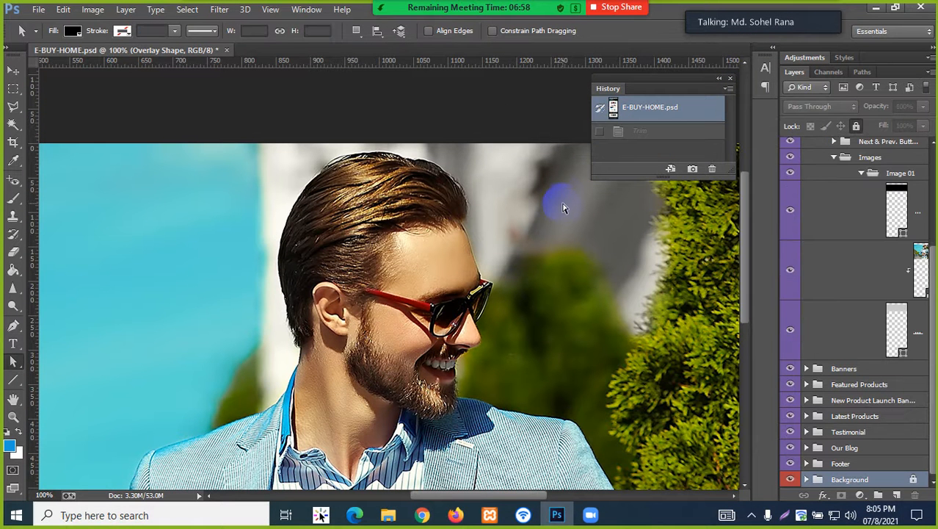
- Examine the homepage sections below the slider, focusing on the three promotional banners above Featured Products
scroll(431, 298, "down", 10)
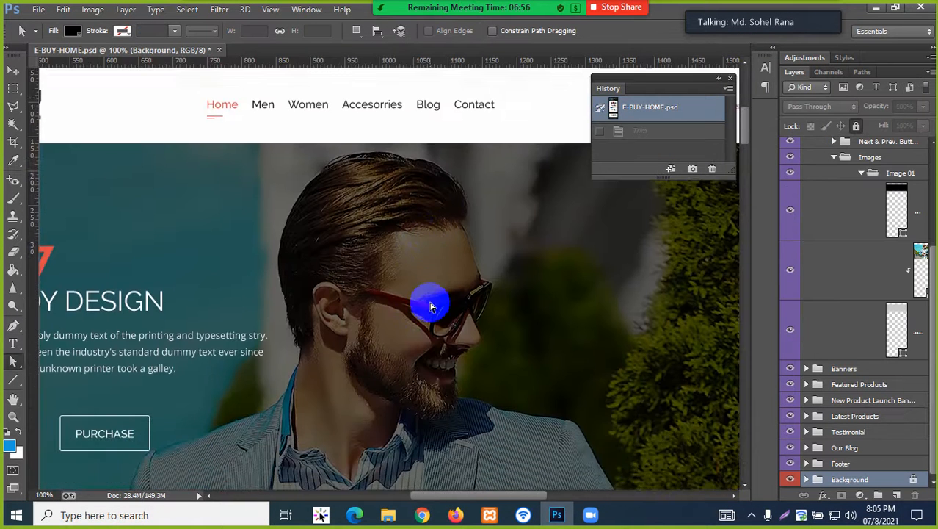
scroll(441, 323, "down", 9)
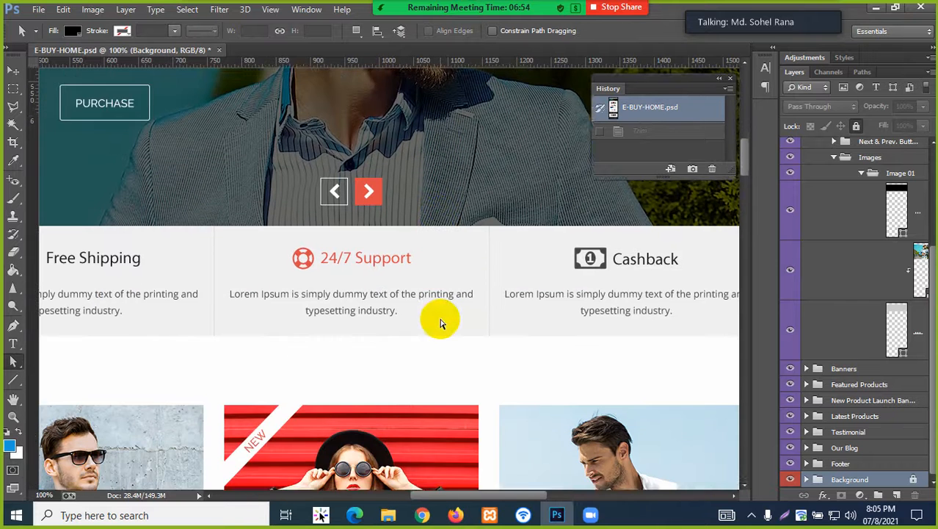
scroll(465, 320, "down", 3)
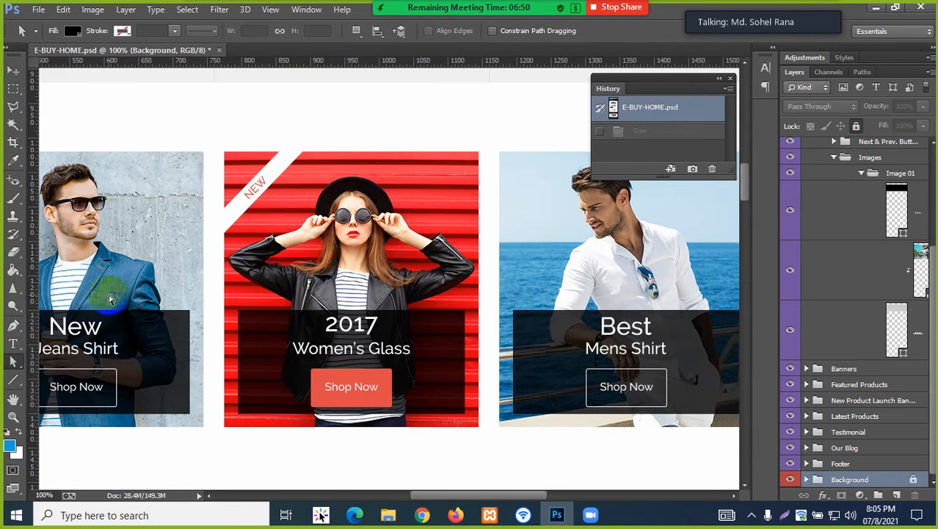
left_click_drag(445, 499, 420, 496)
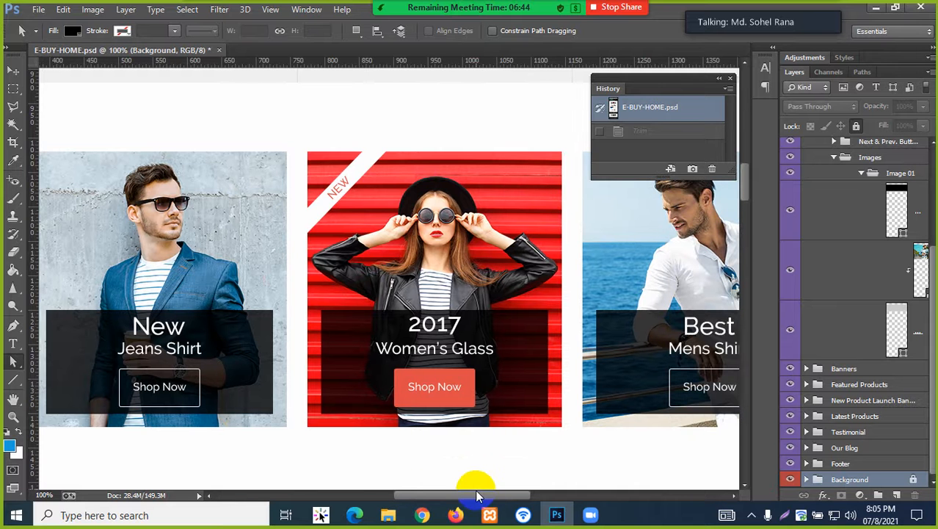
left_click_drag(480, 493, 446, 478)
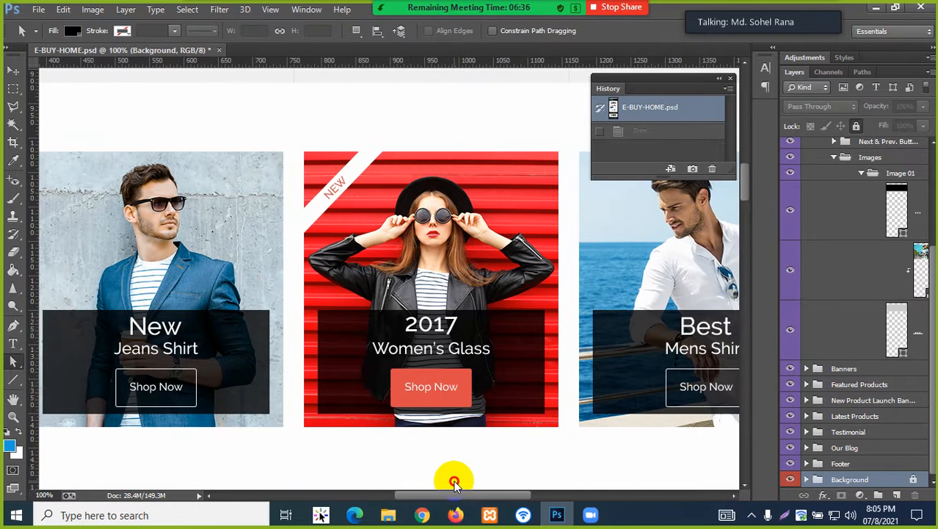
scroll(446, 373, "down", 5)
scroll(443, 378, "down", 4)
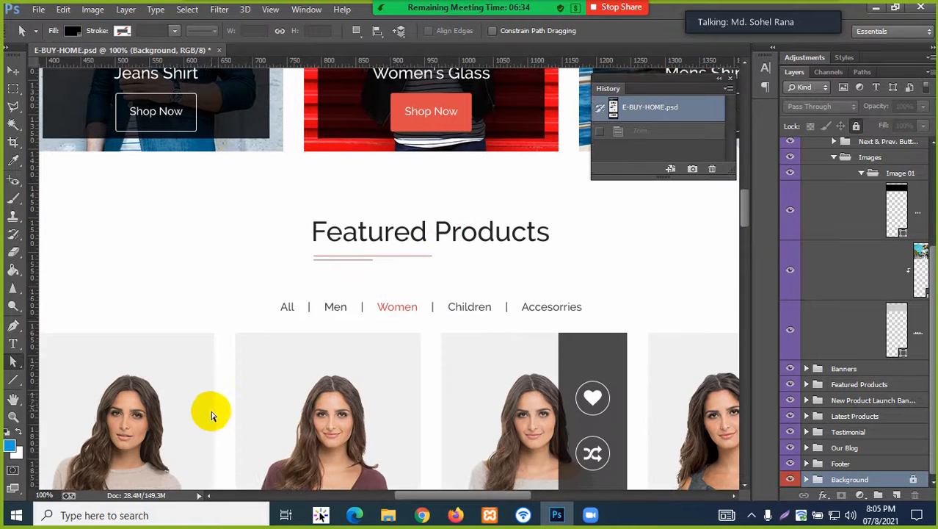
scroll(438, 389, "up", 3)
scroll(437, 389, "up", 5)
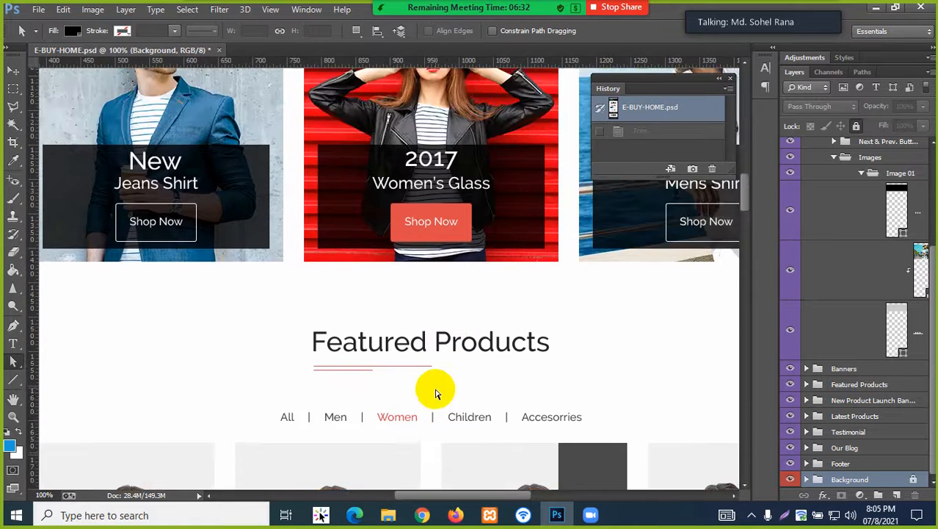
scroll(615, 309, "up", 1)
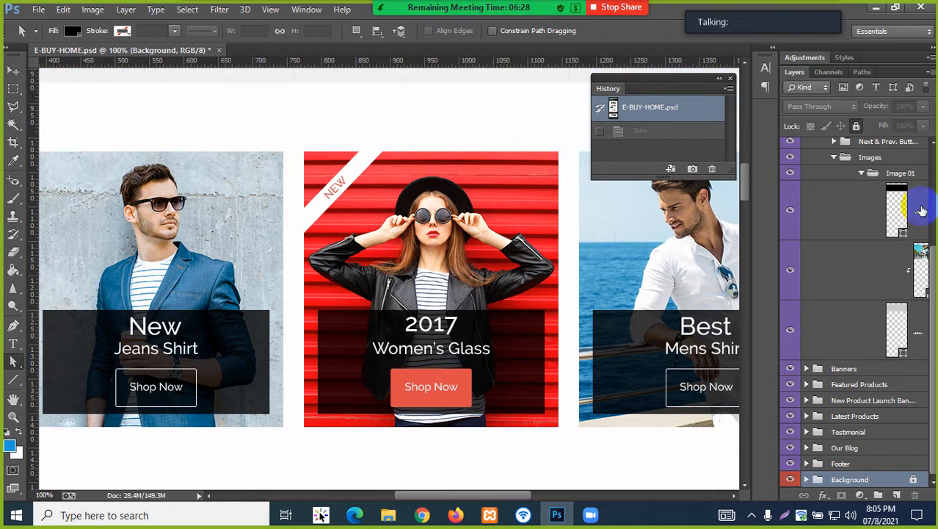
- Collapse the Slider group and select the Image Background layer of the New Jeans Shirt banner
left_click(861, 179)
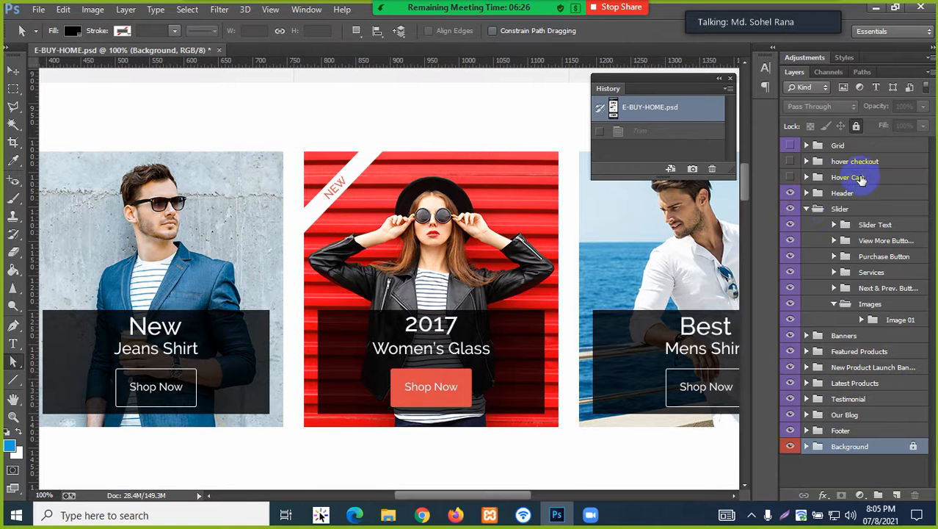
left_click(807, 211)
scroll(631, 308, "up", 4)
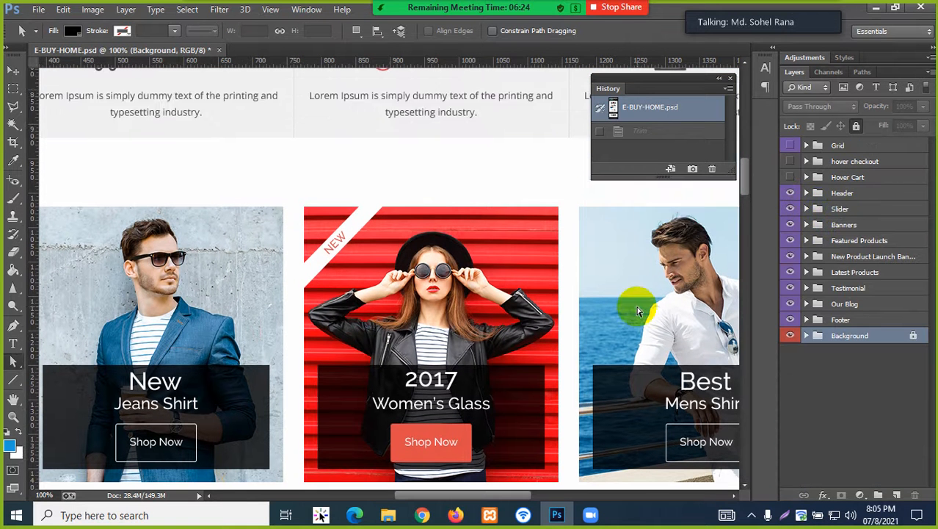
scroll(488, 323, "down", 3)
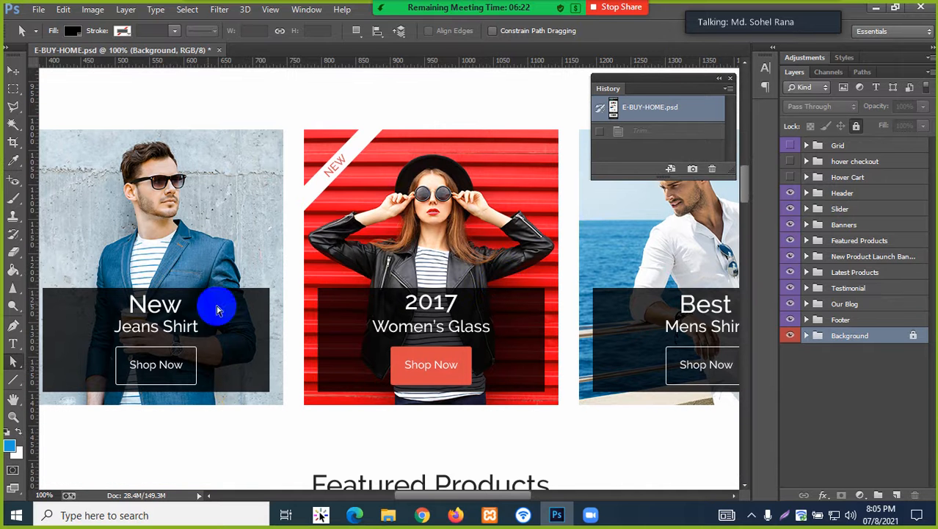
left_click(163, 241)
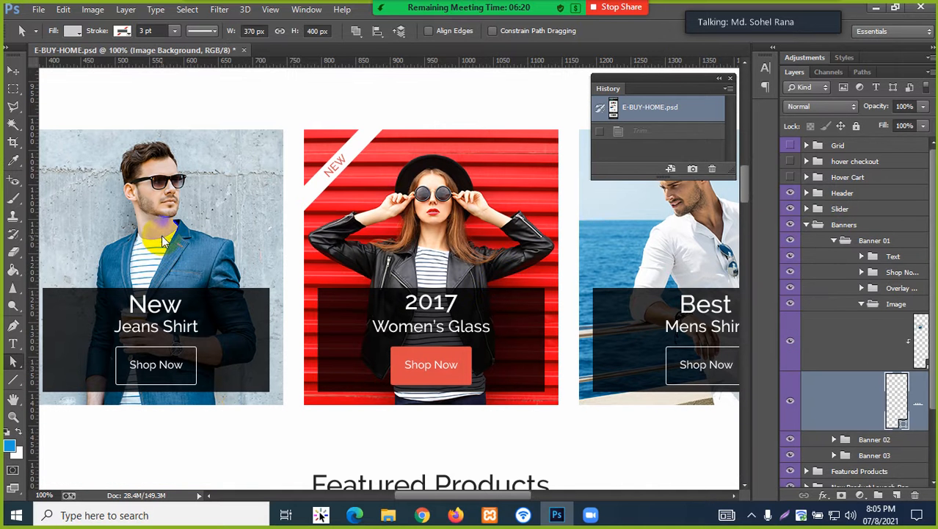
- Toggle the visibility of the clipped photo and its background shape in Banner 01 to identify their contents
scroll(852, 400, "down", 1)
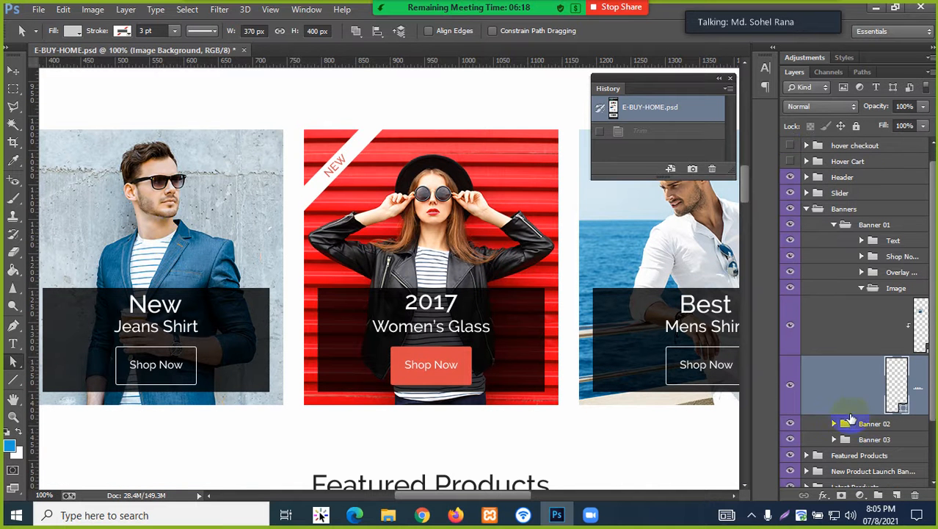
left_click(790, 327)
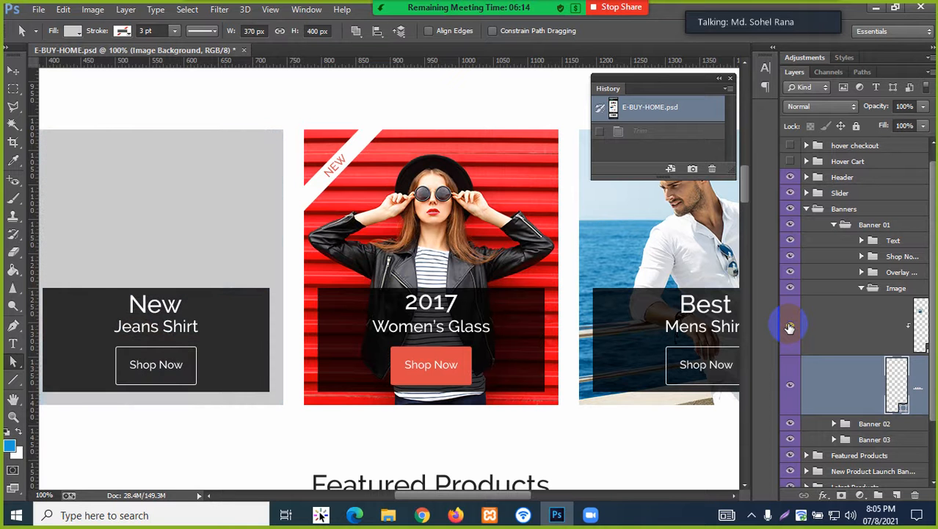
left_click(790, 326)
left_click(791, 388)
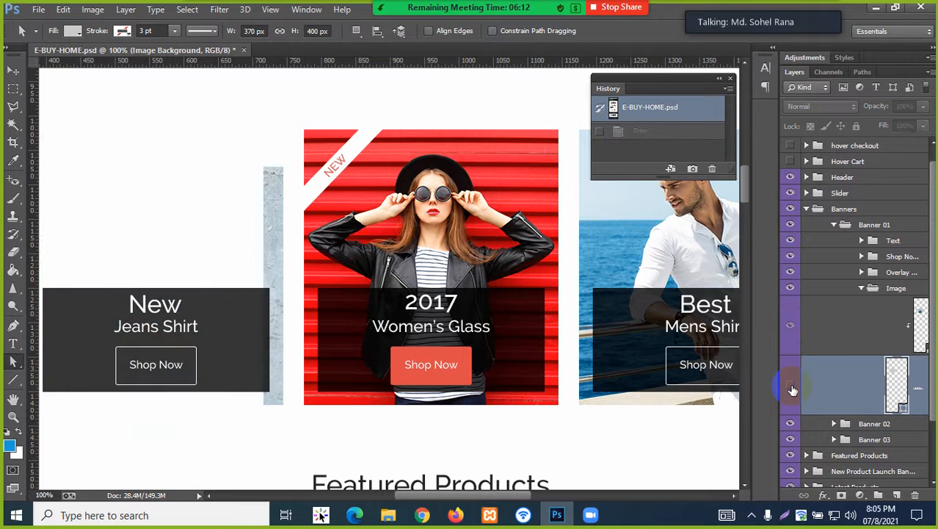
left_click(792, 388)
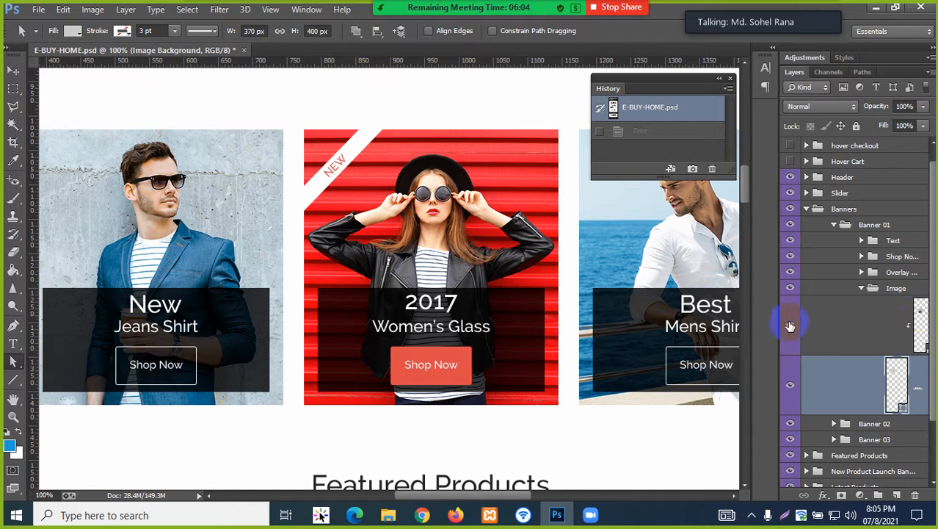
mouse_move(310, 13)
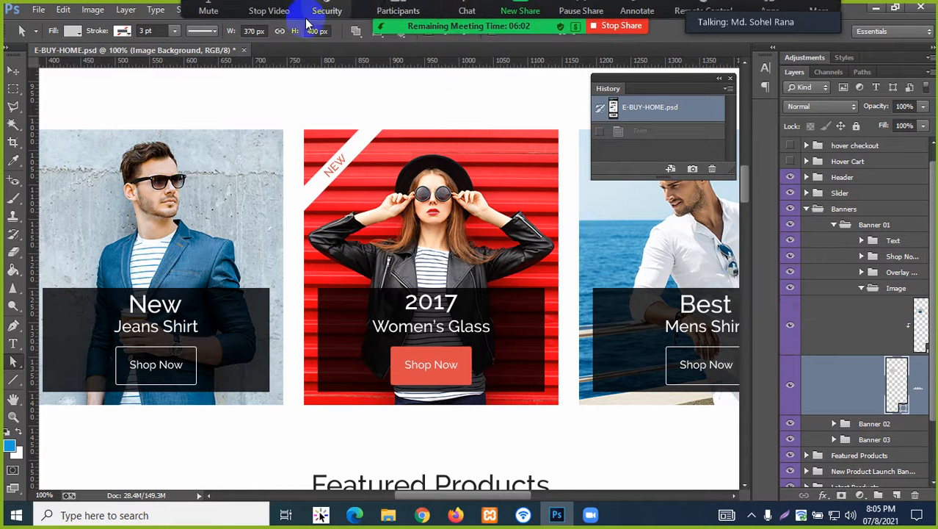
- Send the message "ctrl + alt and click to eye" to Everyone in the Zoom meeting chat and minimise the chat
left_click(467, 28)
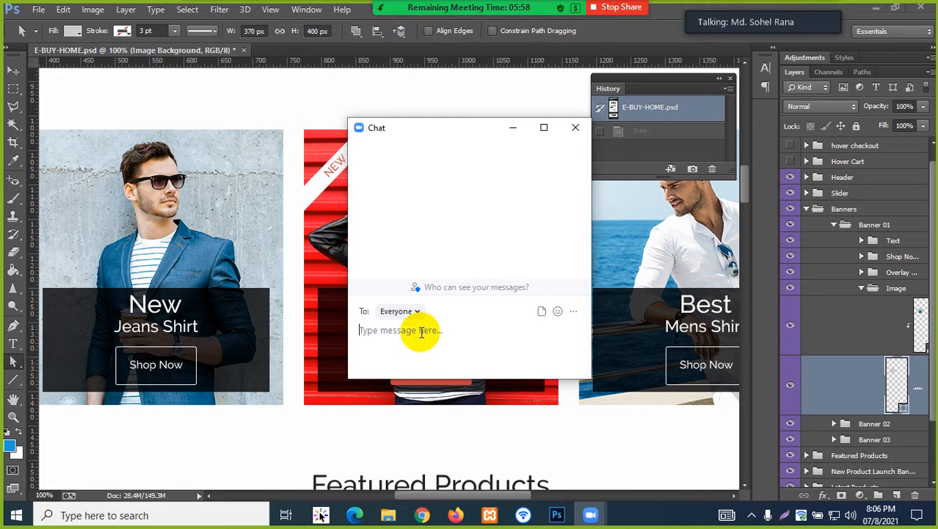
type("c")
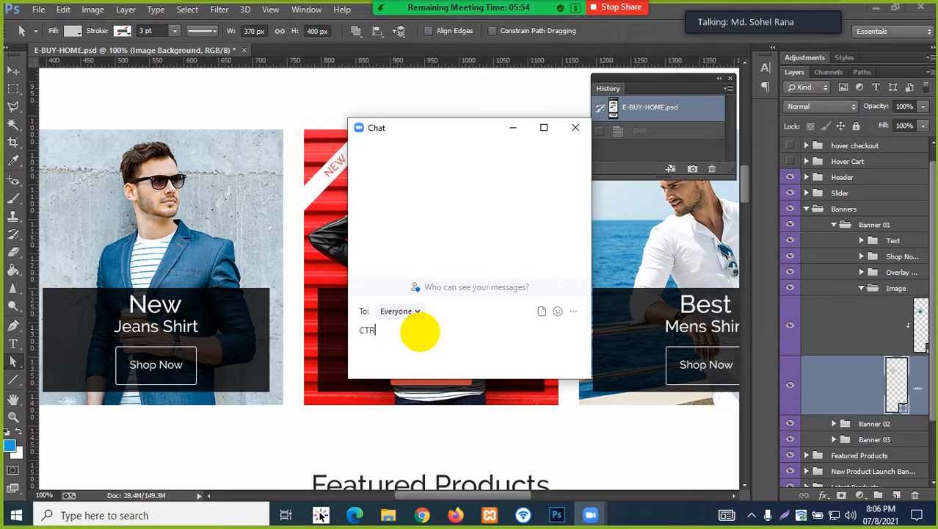
key("BackSpace")
key("BackSpace")
key("BackSpace")
type("ct")
type("le")
type("ck to ")
type("eye")
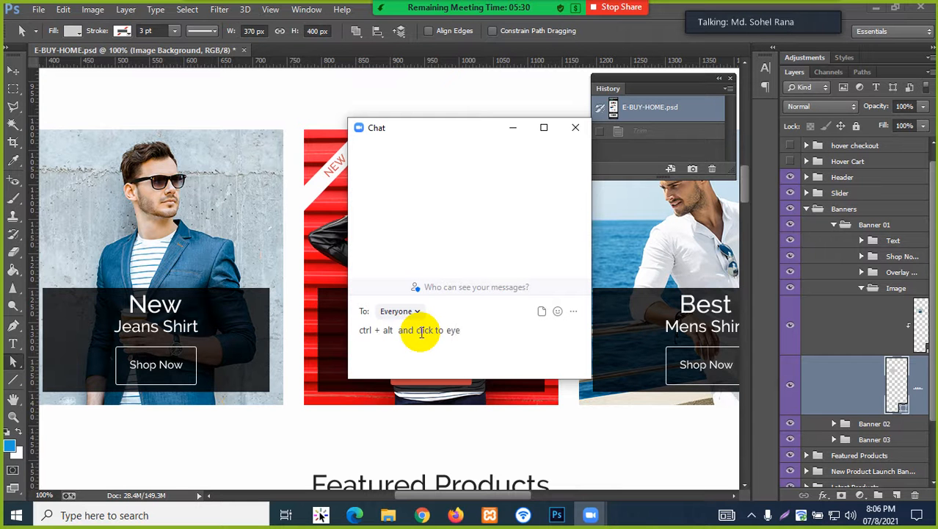
key("Return")
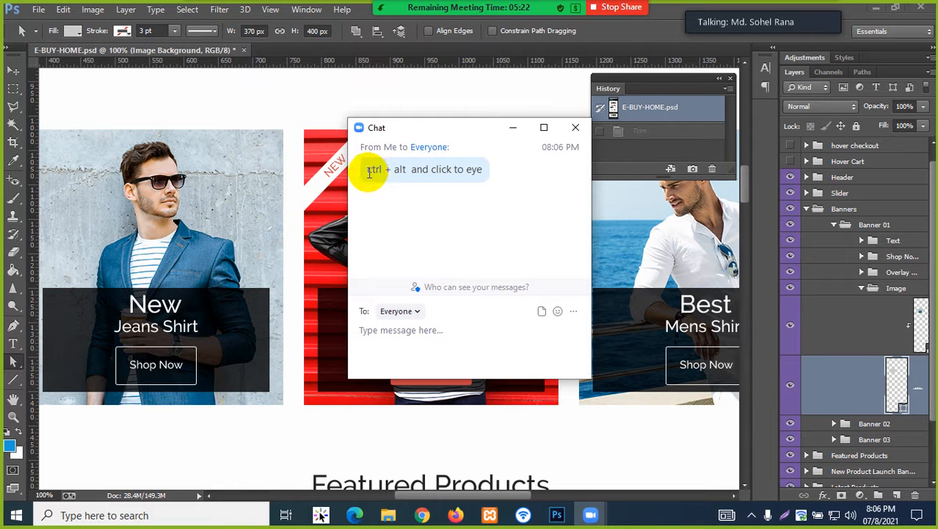
left_click(516, 129)
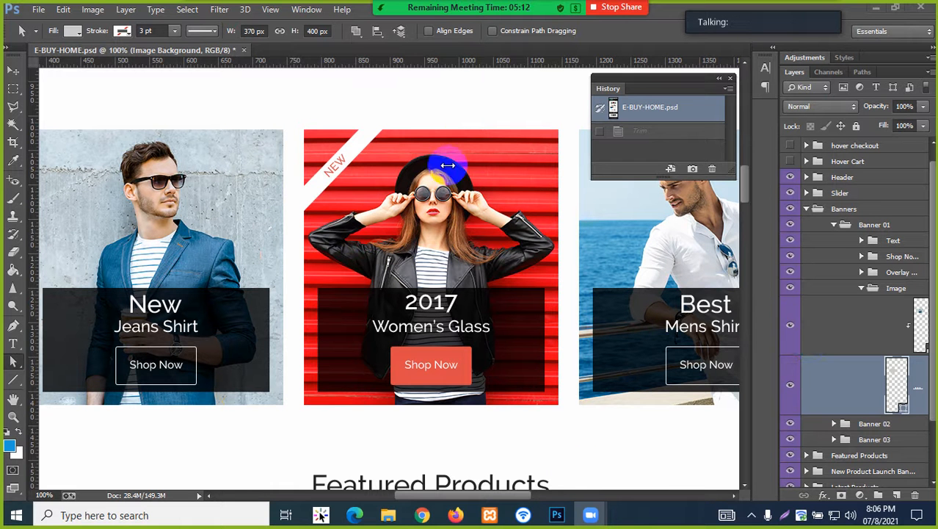
- Return to Photoshop and isolate Banner 01's clipped photo and its background shape by hiding all other layers
left_click(22, 71)
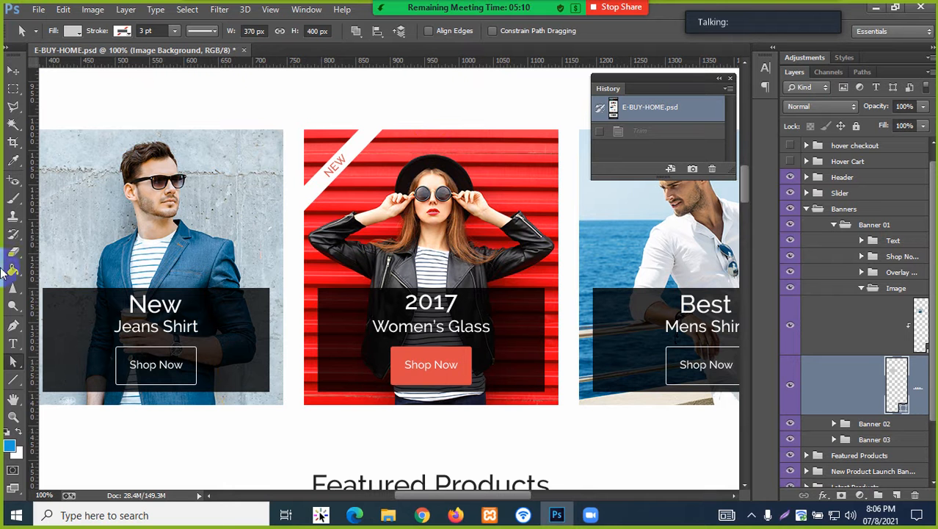
left_click(11, 346)
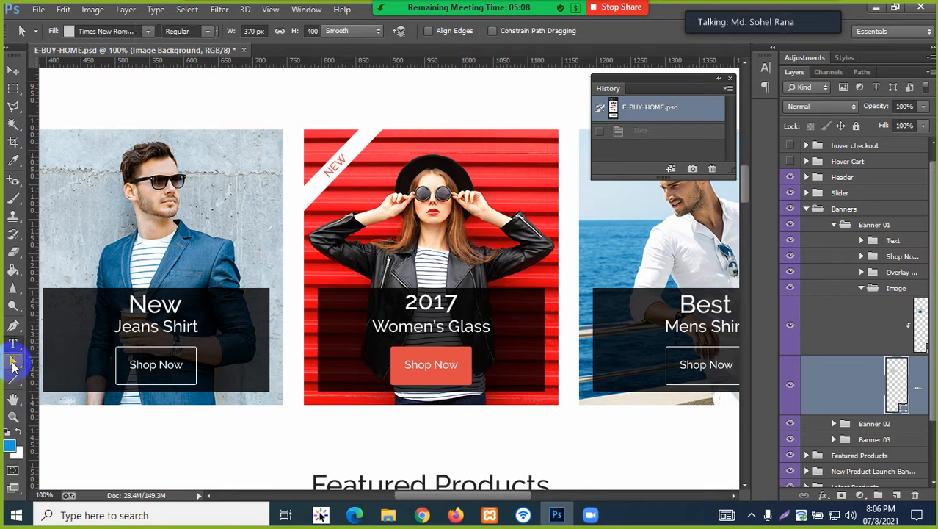
left_click(12, 361)
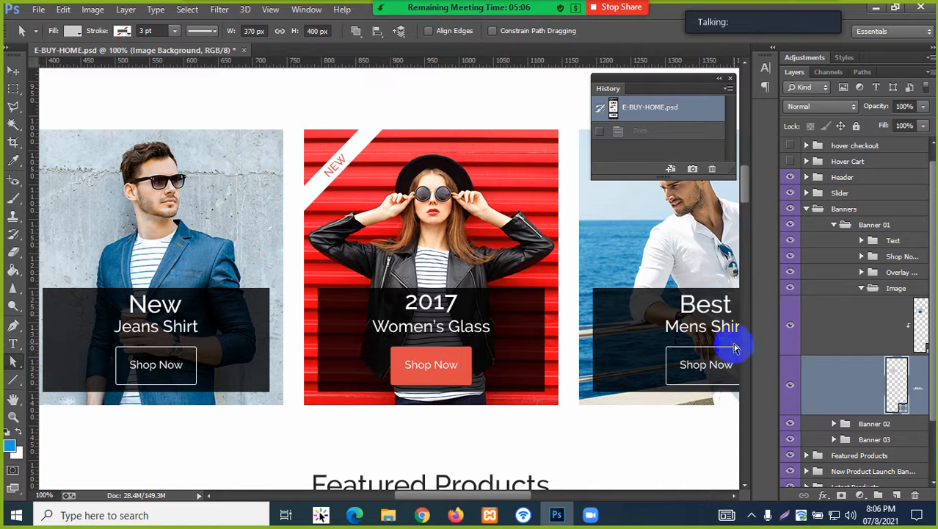
left_click(791, 327)
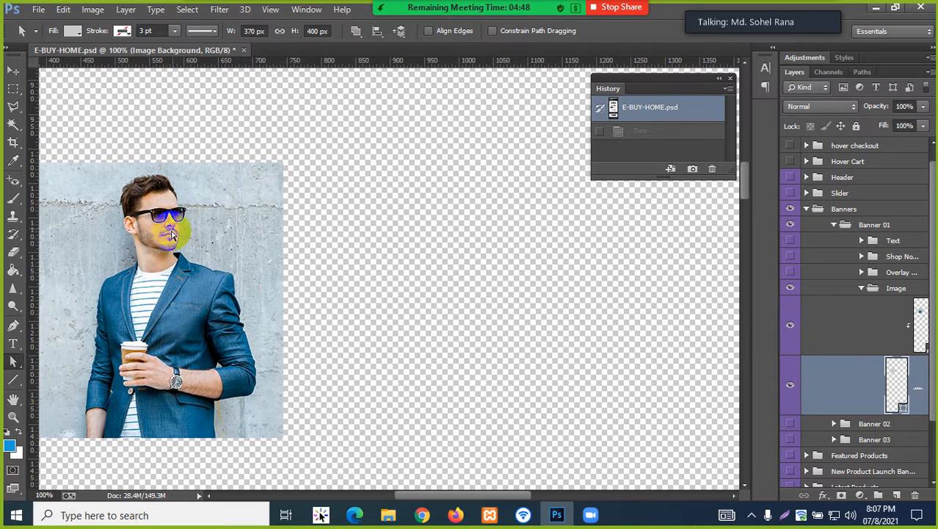
- Trim the canvas to the isolated New Jeans Shirt photo based on transparent pixels
left_click(99, 12)
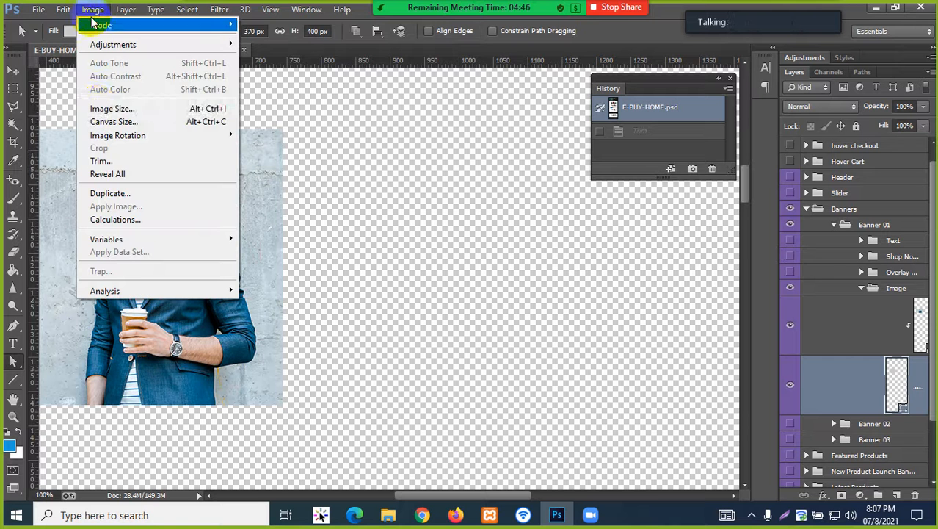
left_click(106, 162)
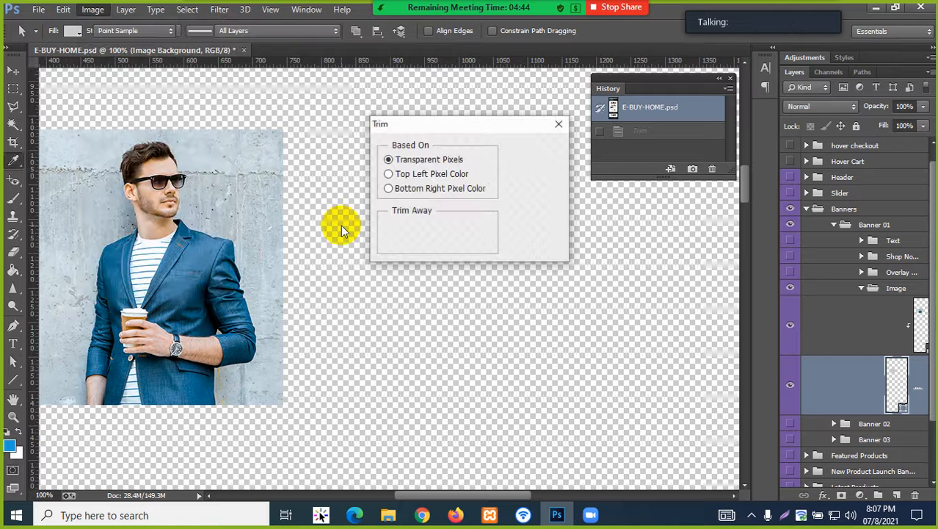
left_click(516, 152)
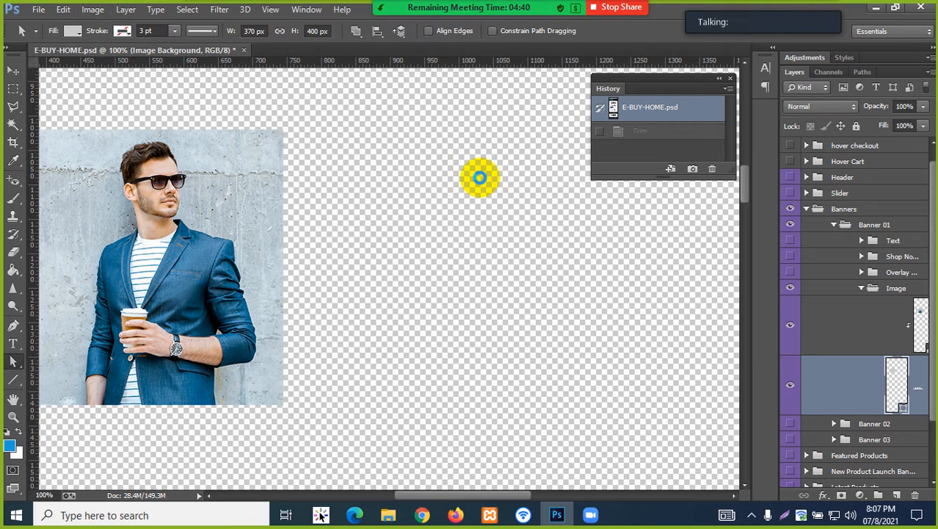
mouse_move(478, 15)
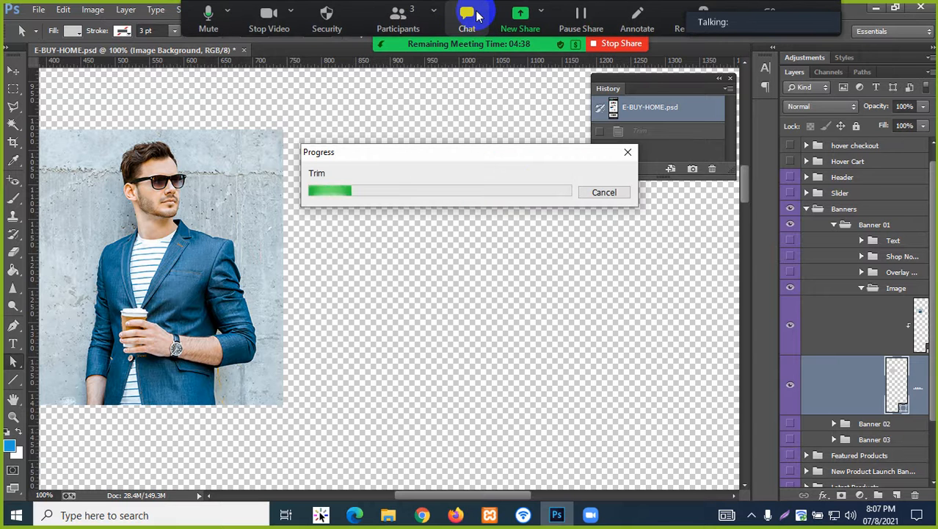
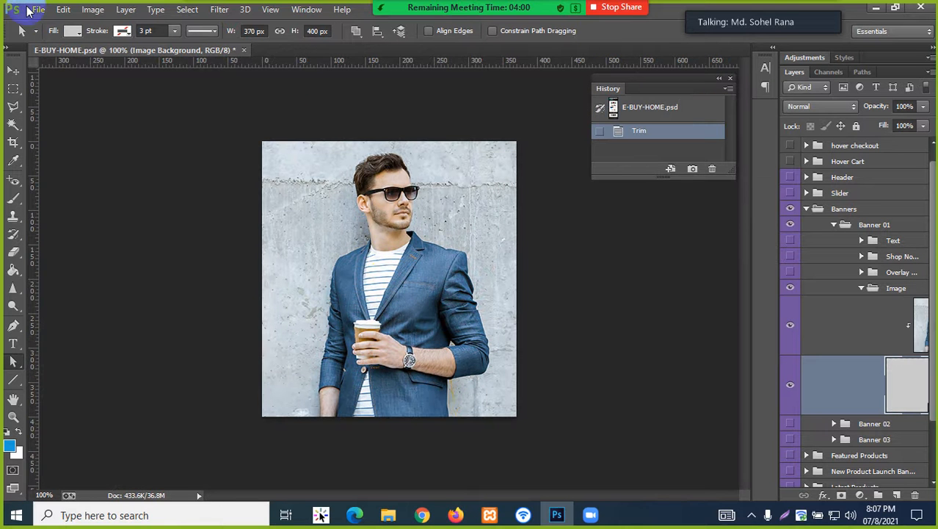
- Export the trimmed photo for the web as a maximum-quality JPEG named Mens Jeans.jpg in the PSD Images folder
left_click(36, 9)
left_click(69, 202)
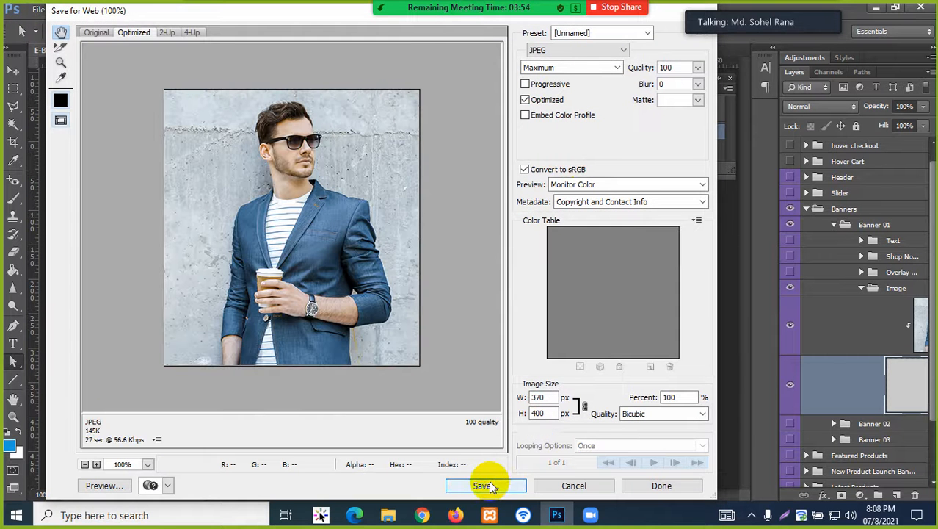
left_click(487, 483)
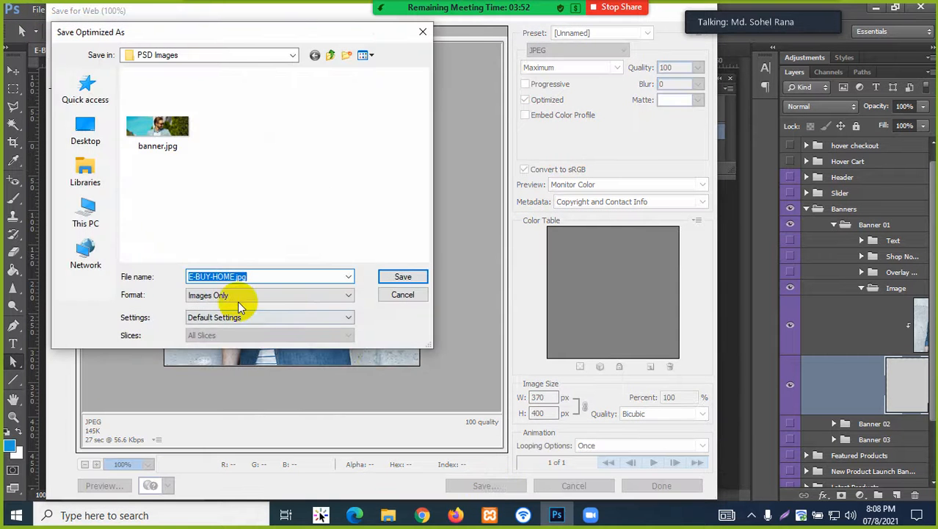
left_click(234, 276)
key("BackSpace")
key("BackSpace")
key("BackSpace")
key("BackSpace")
key("BackSpace")
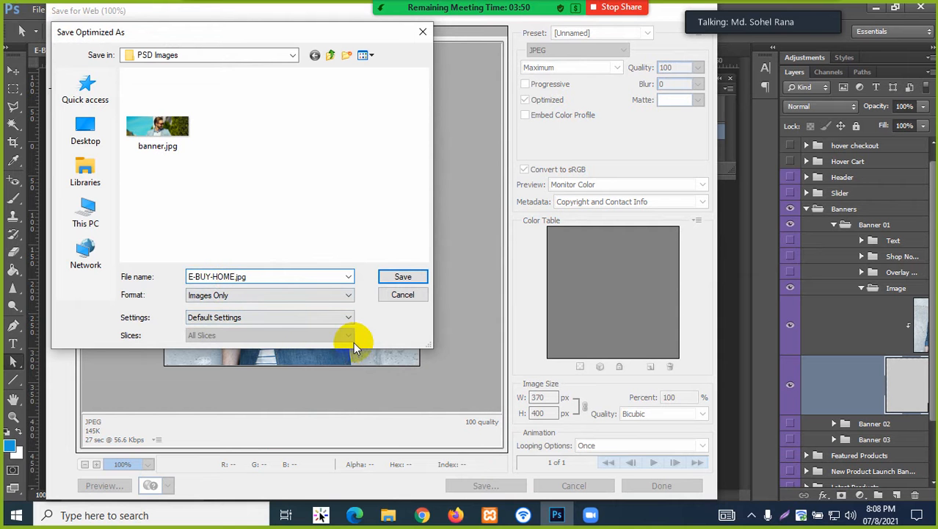
key("BackSpace")
key("BackSpace")
key("BackSpace")
key("BackSpace")
key("BackSpace")
type("Mens Jeans")
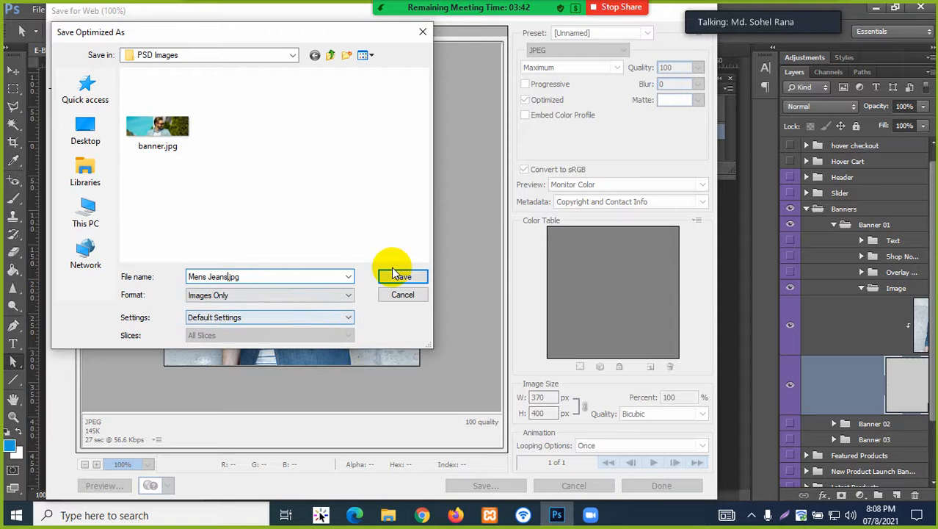
left_click(256, 275)
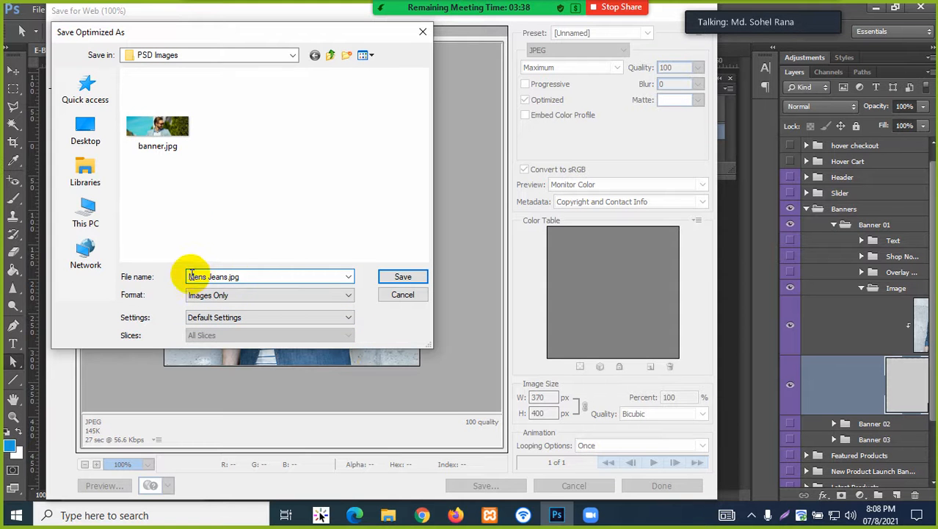
left_click(408, 277)
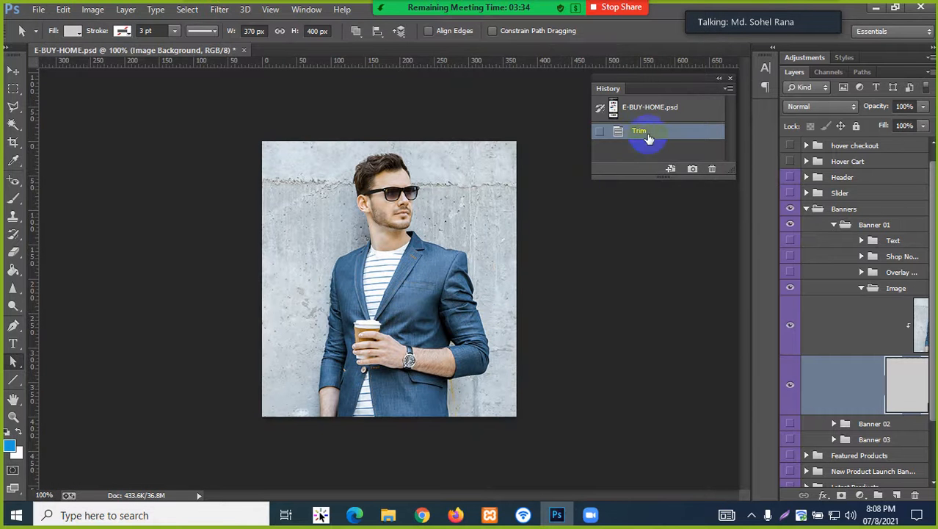
- Restore the document to its original E-BUY-HOME.psd snapshot and return to the promotional banners above Featured Products
left_click(645, 109)
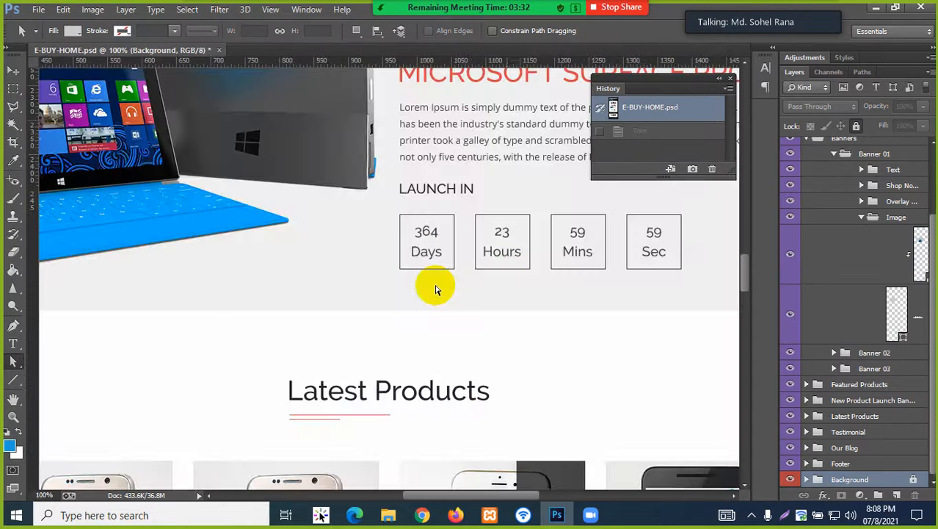
scroll(437, 288, "up", 1)
scroll(436, 288, "up", 10)
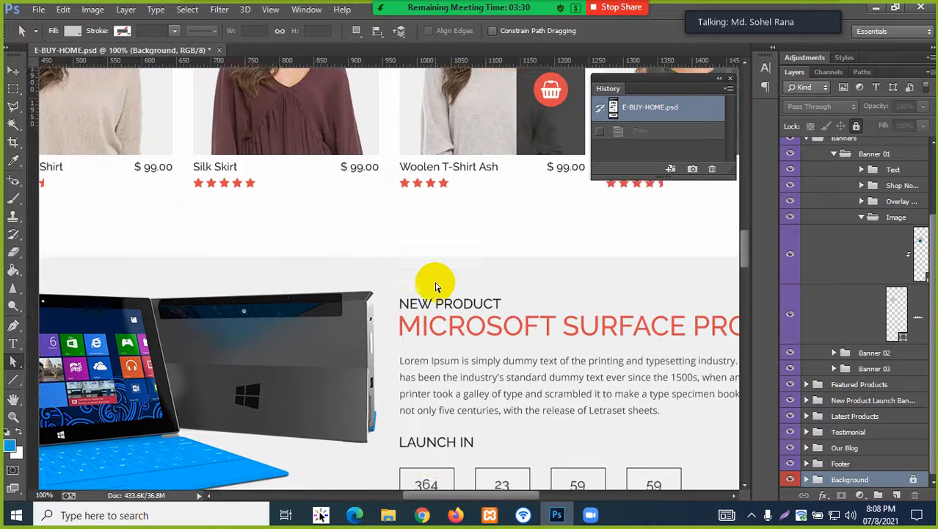
scroll(437, 288, "up", 8)
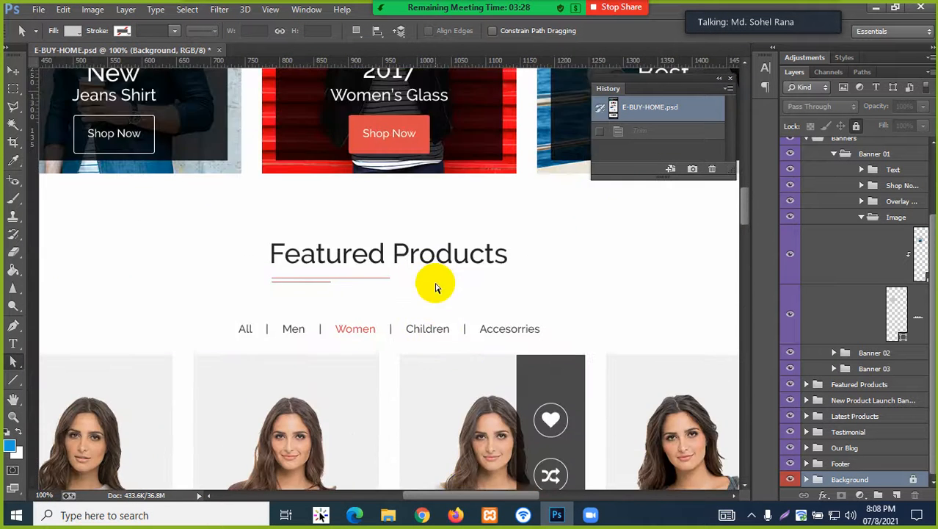
scroll(437, 288, "up", 3)
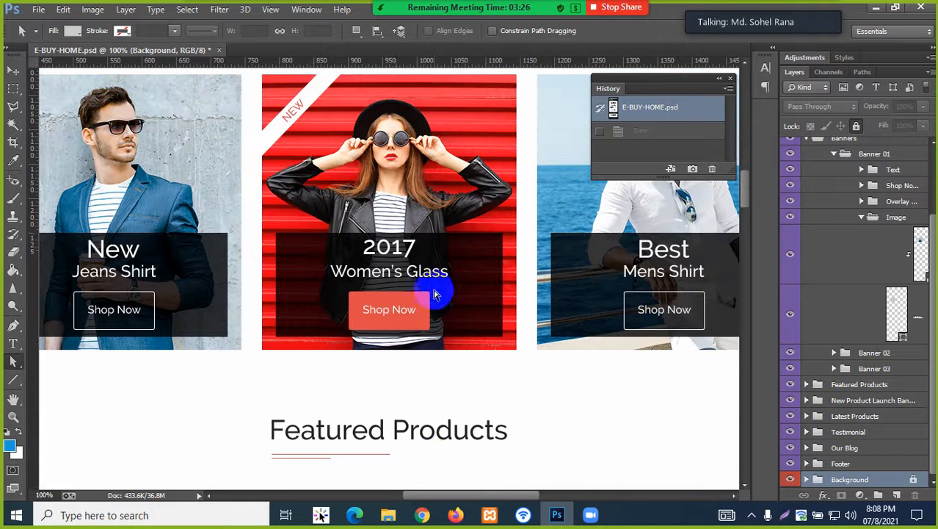
- Select the 2017 Women's Glass banner's Image Background layer and hide everything except it and its clipped photo
left_click(407, 168)
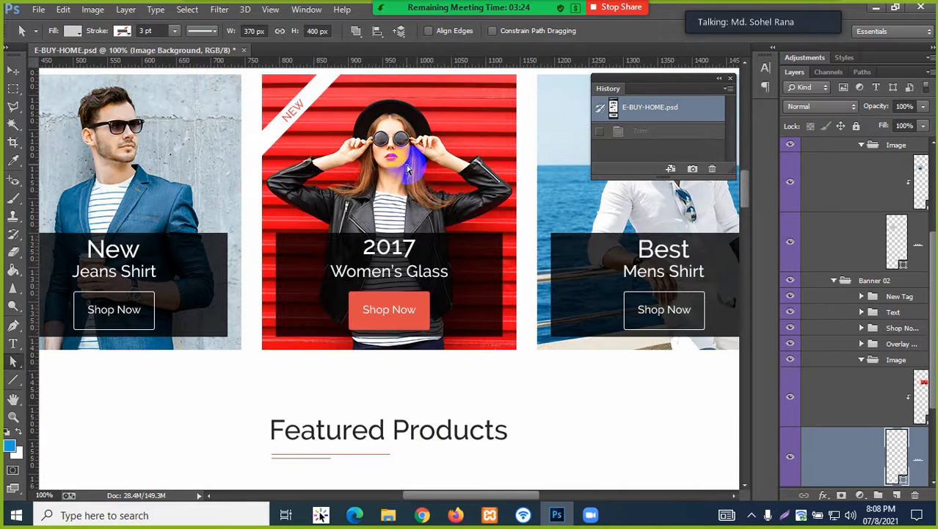
scroll(896, 353, "down", 4)
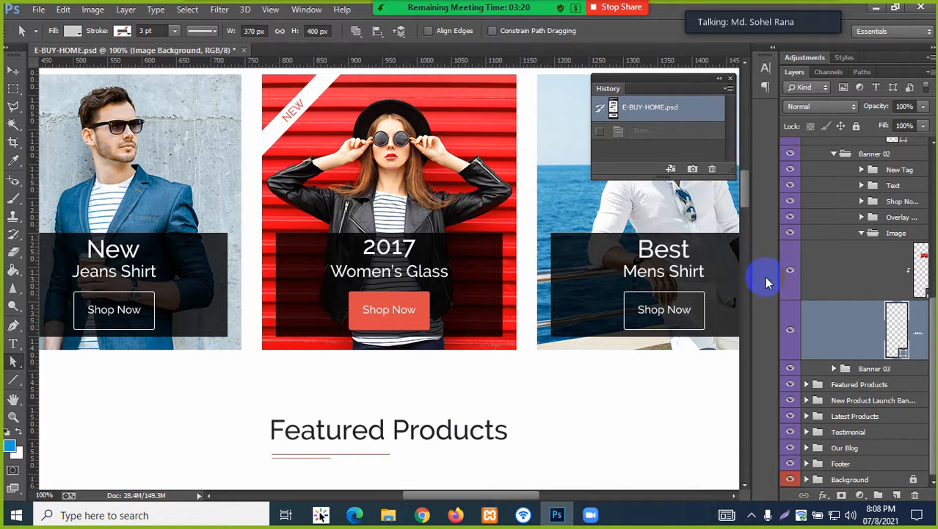
left_click(621, 371)
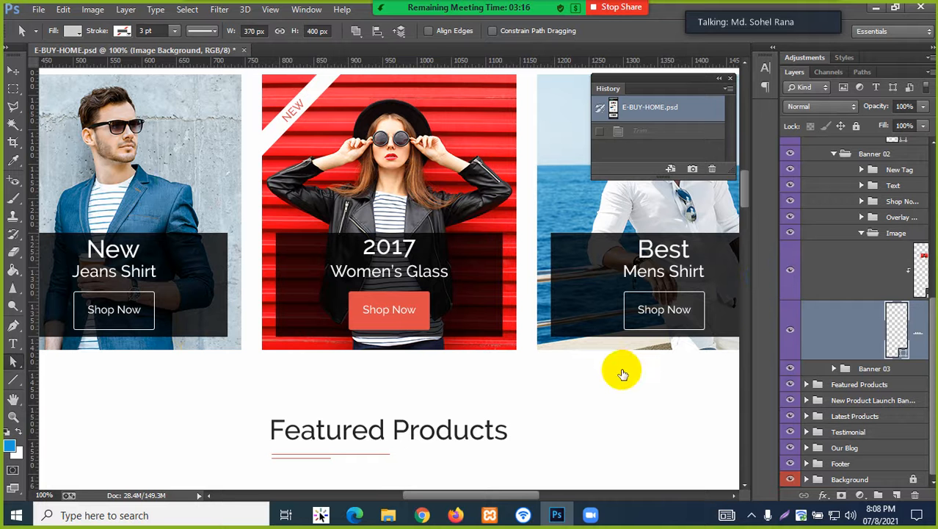
scroll(586, 357, "up", 2)
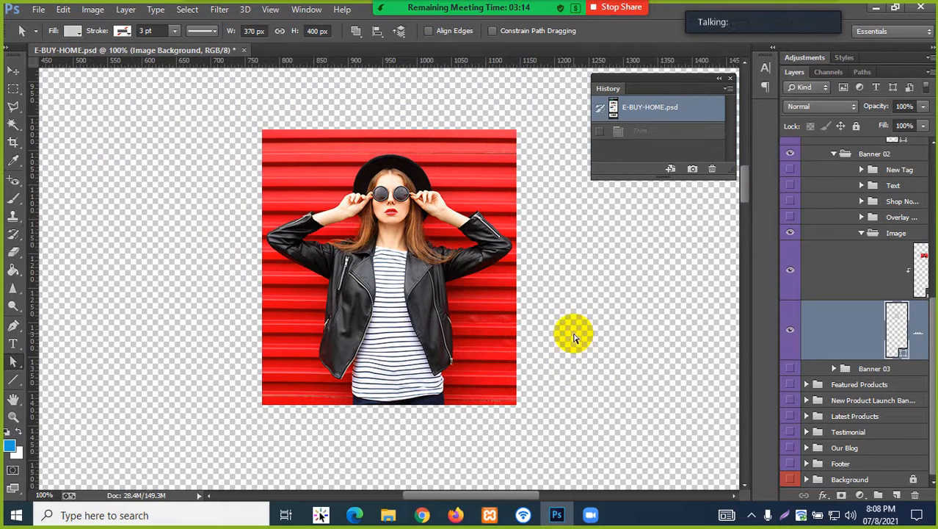
scroll(582, 350, "down", 1)
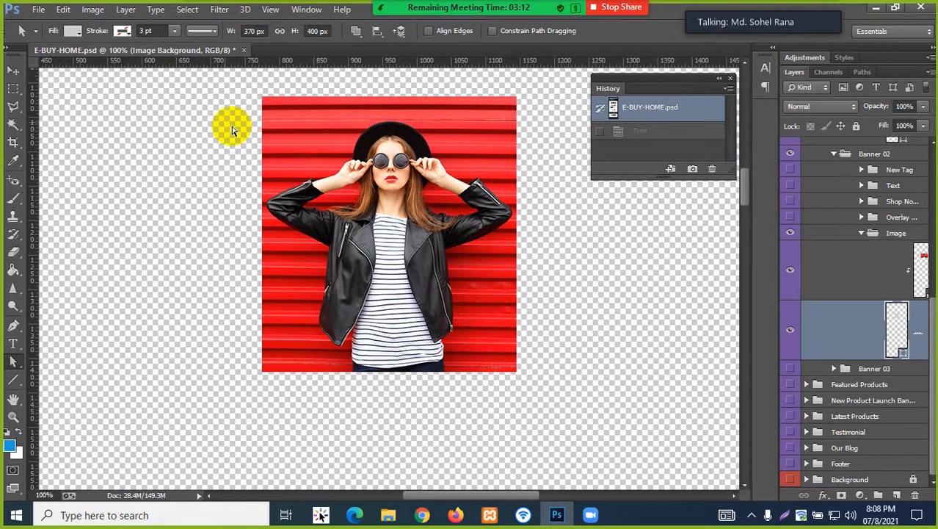
- Trim the canvas to the isolated Women's Glass photo based on transparent pixels on all four sides
left_click(93, 10)
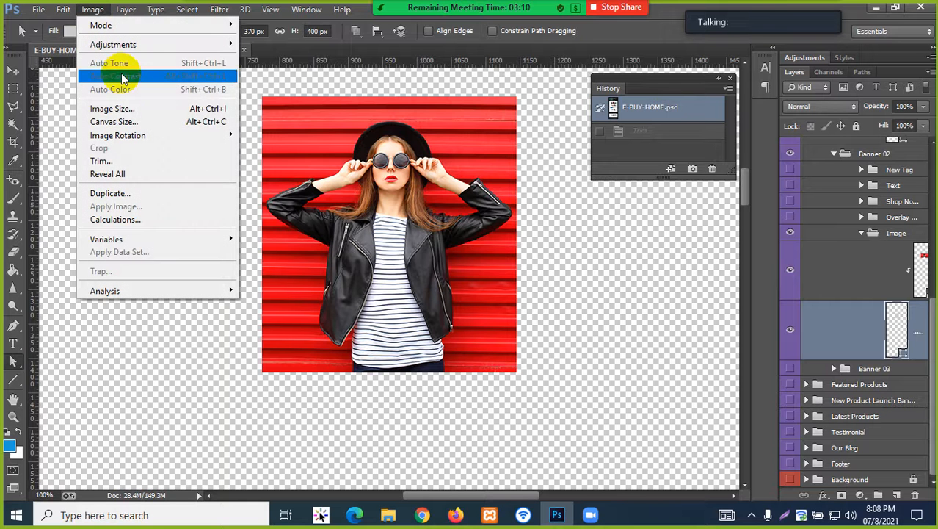
left_click(104, 161)
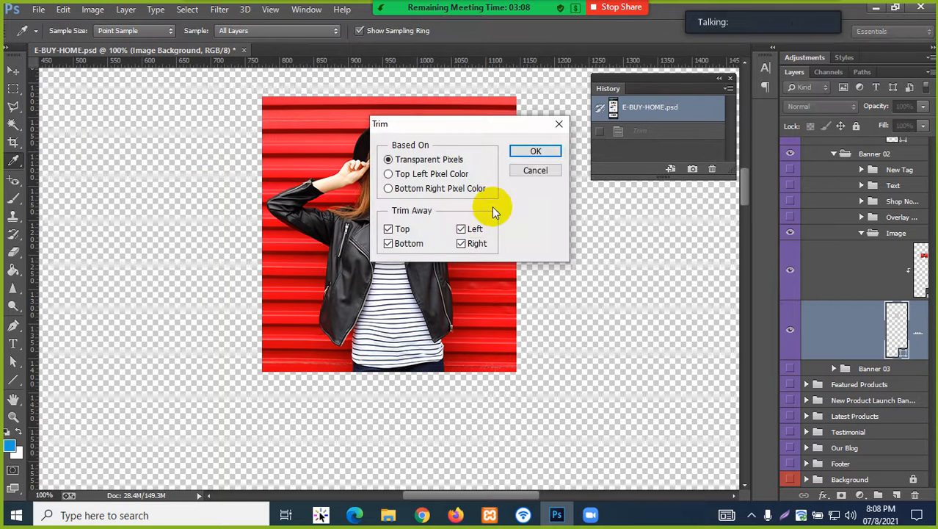
left_click(519, 155)
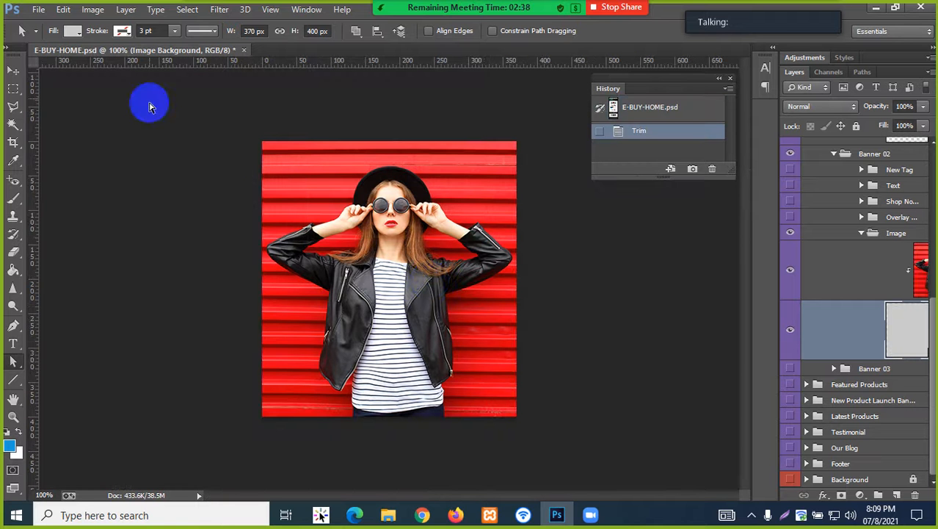
- Export the trimmed Women's Glass photo for the web as a maximum-quality JPEG named womens glass.jpg in the PSD Images folder
left_click(38, 9)
left_click(75, 199)
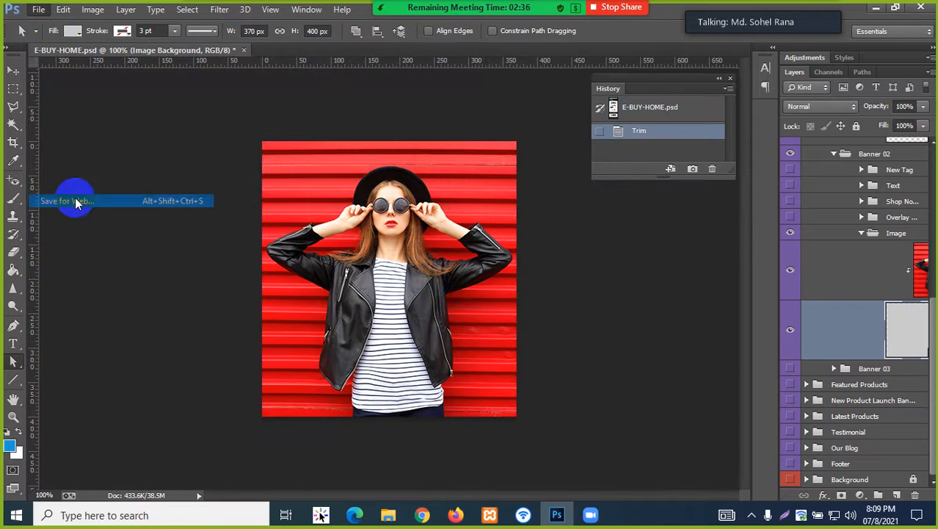
left_click(453, 382)
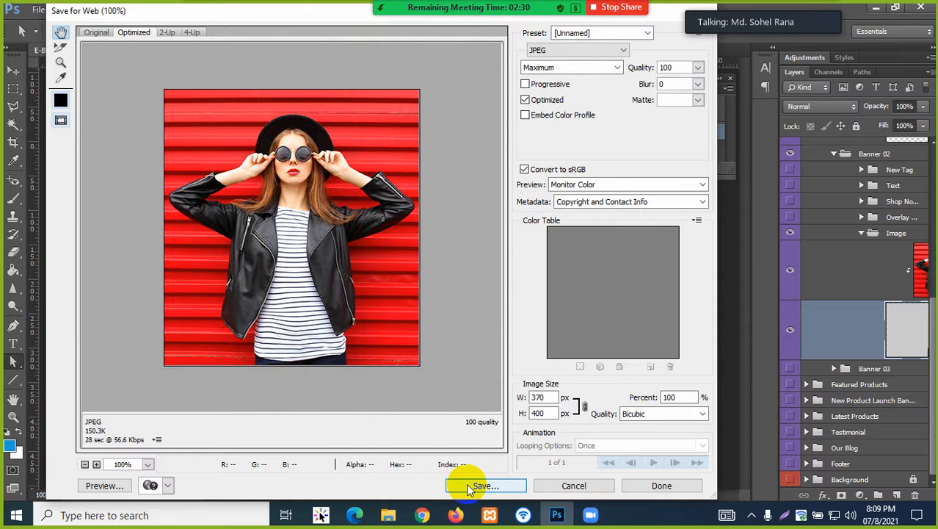
left_click(469, 486)
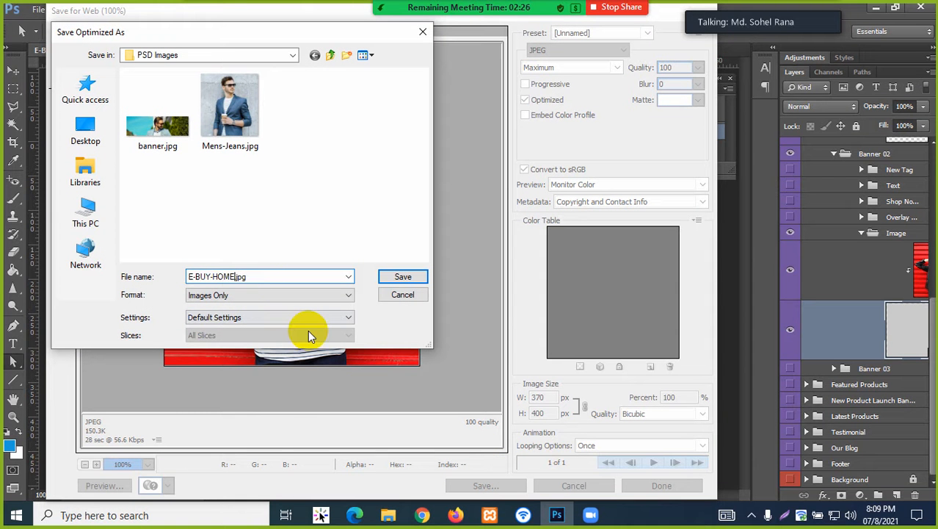
key("BackSpace")
key("BackSpace")
key("BackSpace")
key("BackSpace")
key("BackSpace")
key("BackSpace")
key("BackSpace")
key("BackSpace")
key("BackSpace")
key("BackSpace")
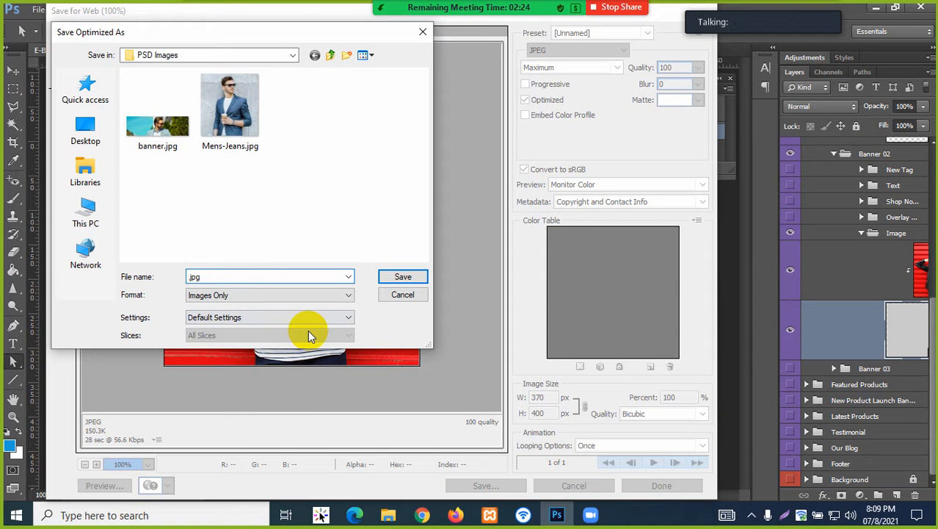
type("womens ")
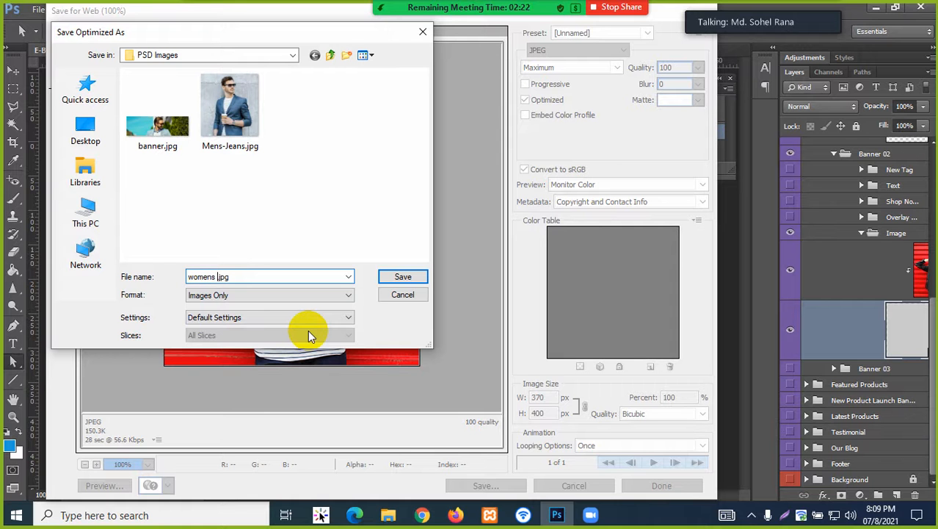
type("gr")
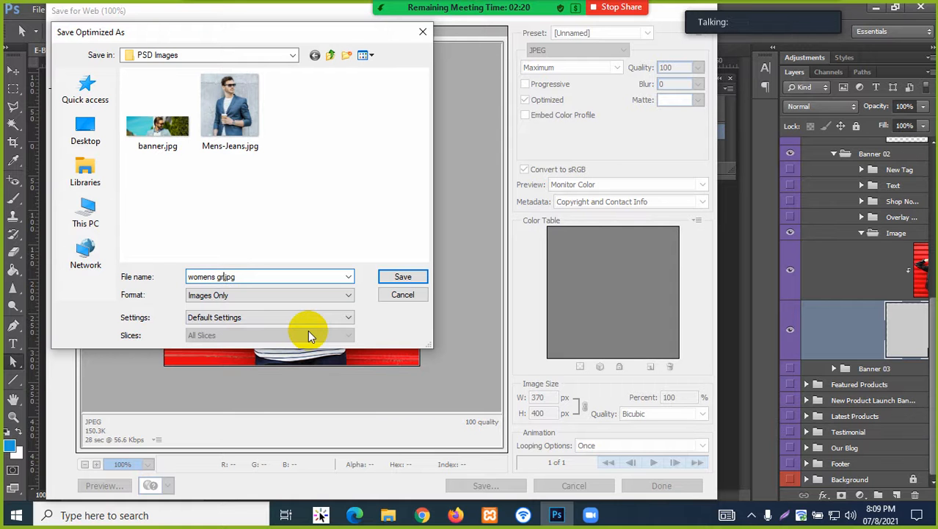
key("BackSpace")
type("lass")
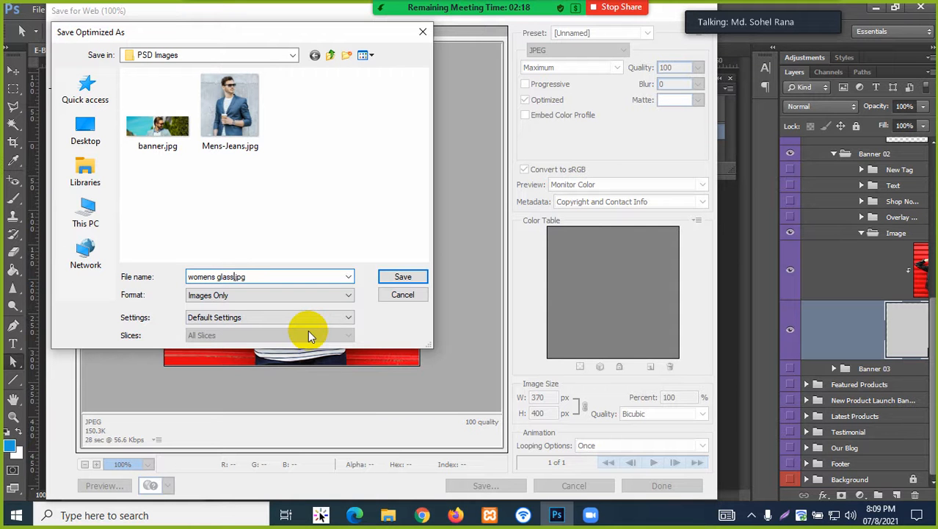
left_click(402, 276)
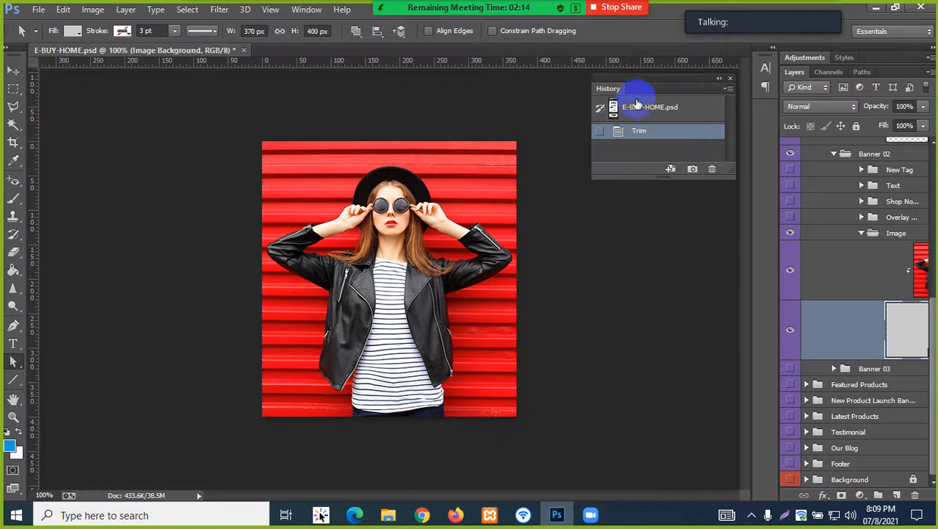
- Restore the document to its original E-BUY-HOME.psd snapshot and return to the three promotional banners
left_click(637, 106)
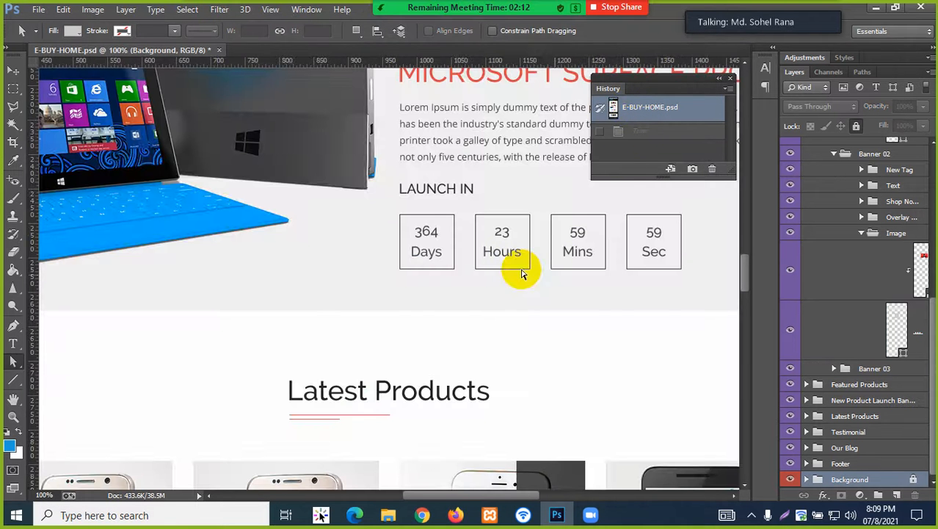
scroll(522, 273, "up", 10)
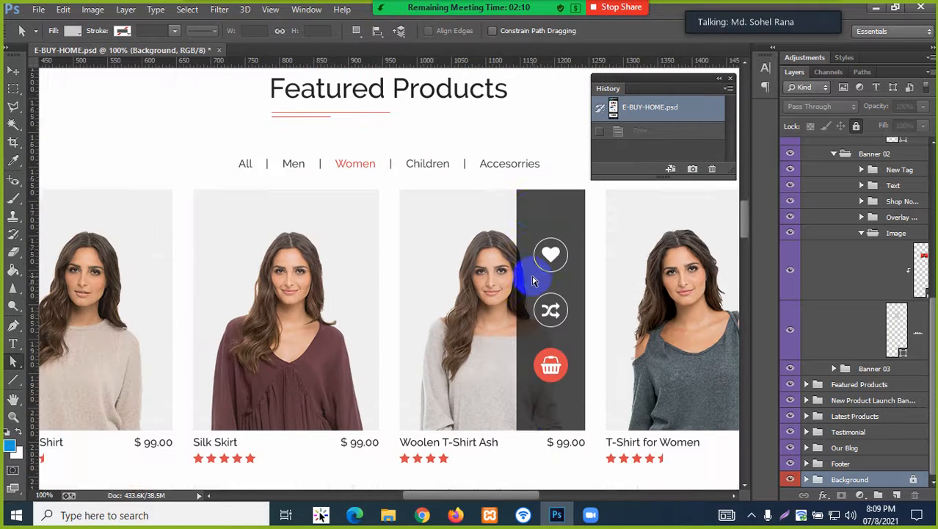
scroll(533, 280, "up", 8)
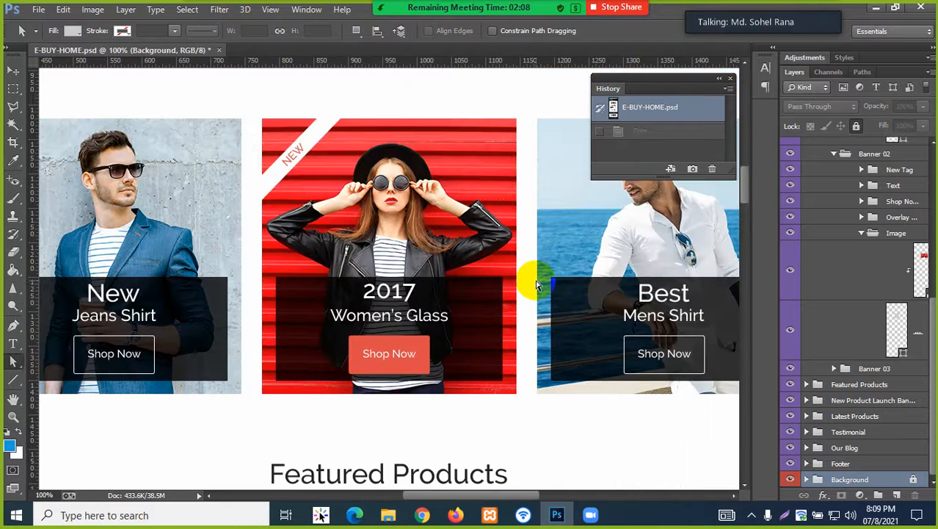
scroll(538, 293, "up", 2)
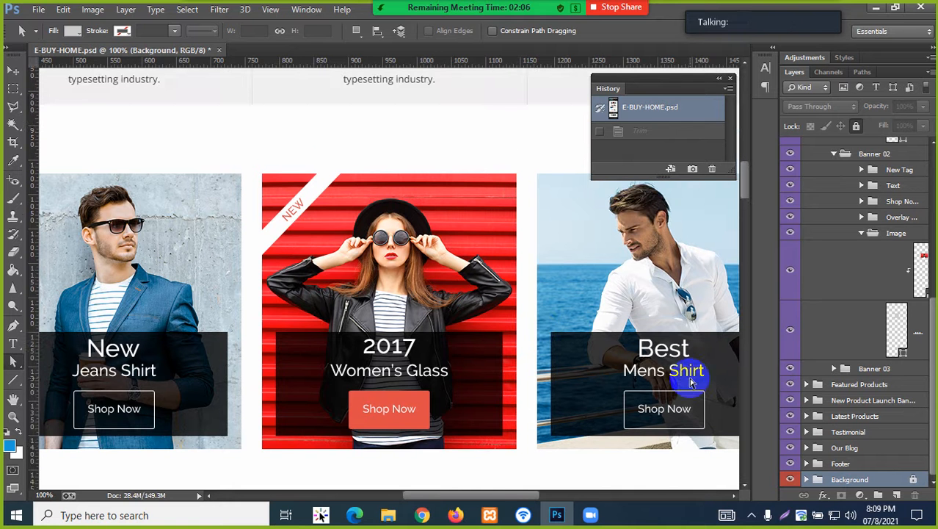
- Select the Best Mens Shirt banner's Image Background layer and hide everything except it and its clipped photo
left_click(646, 266)
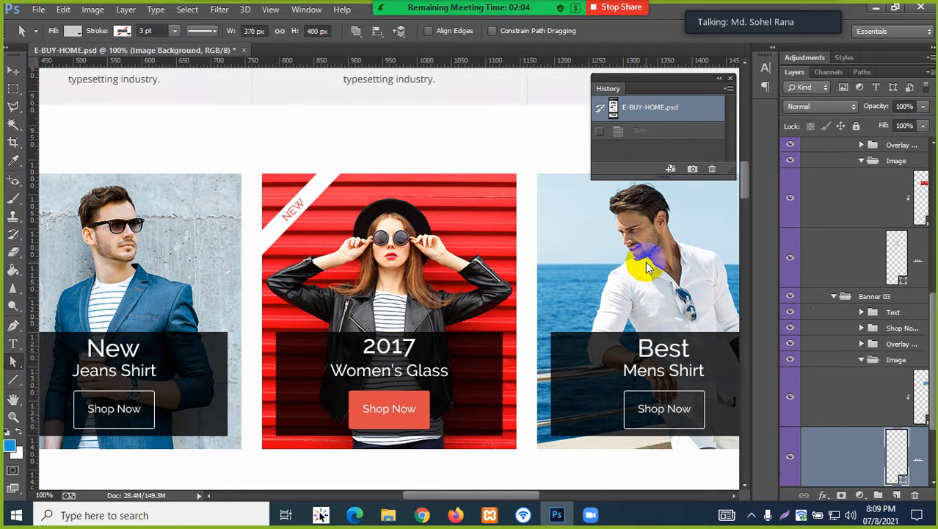
scroll(881, 379, "down", 3)
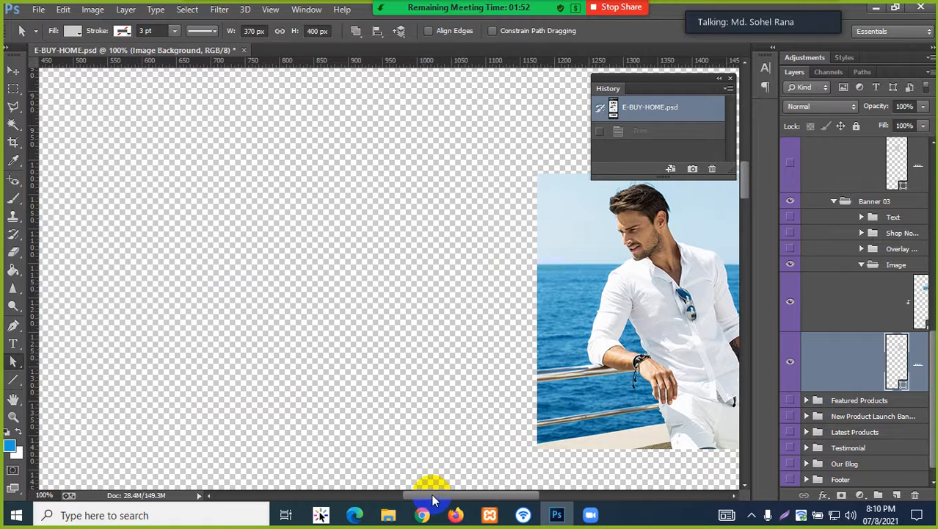
- Trim the canvas to the isolated Mens Shirt photo based on transparent pixels on all four sides
left_click_drag(431, 494, 481, 494)
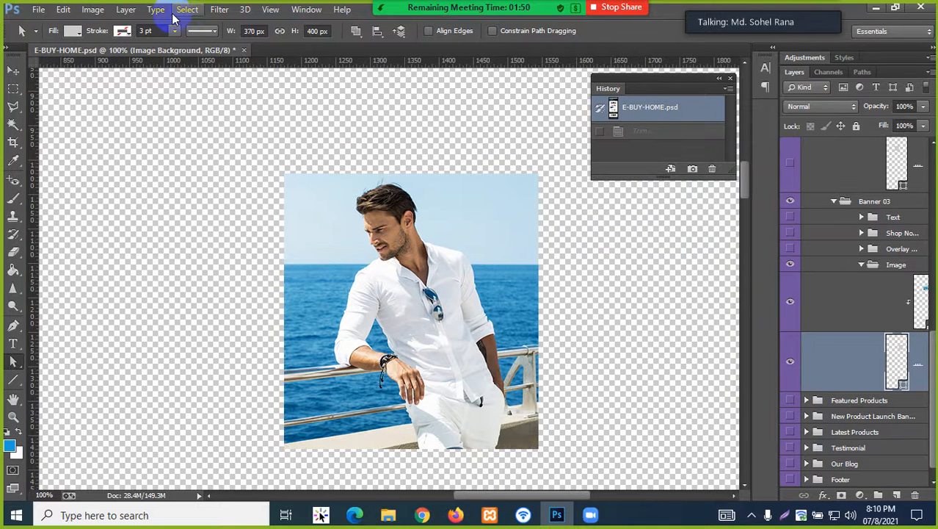
left_click(93, 10)
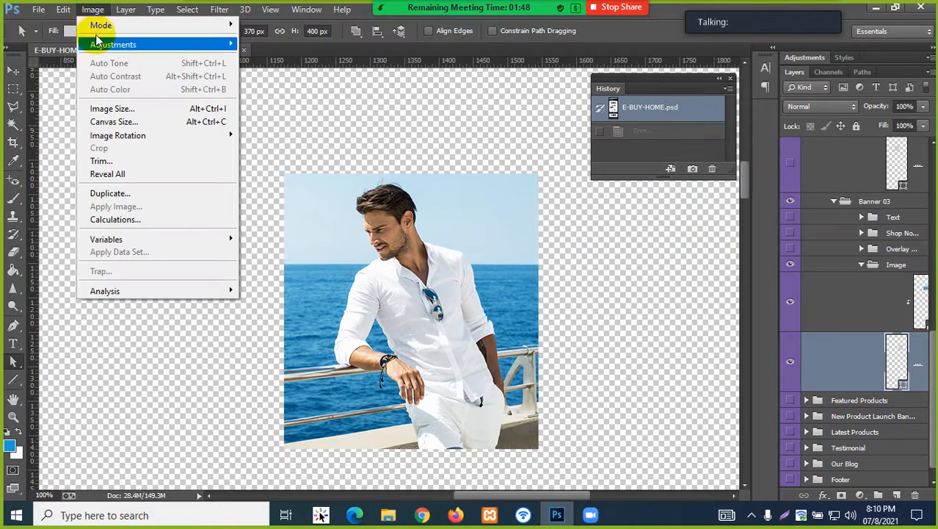
left_click(107, 161)
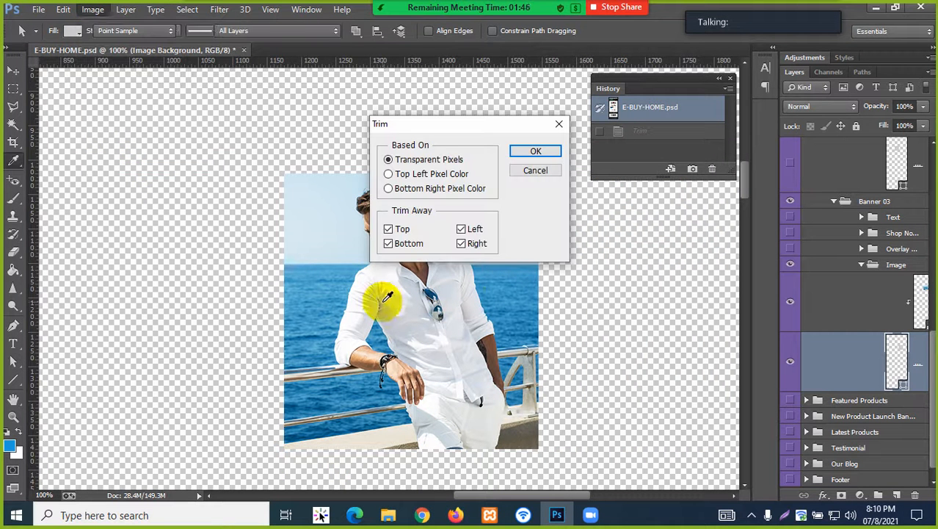
left_click(536, 151)
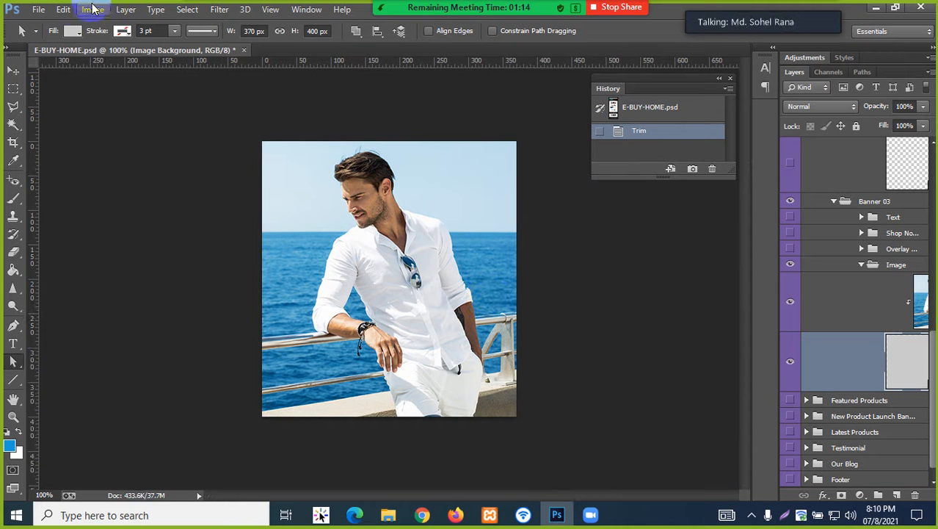
- Export the trimmed Mens Shirt photo for the web as a maximum-quality JPEG named mens shirt.jpg in the PSD Images folder
left_click(37, 9)
left_click(95, 202)
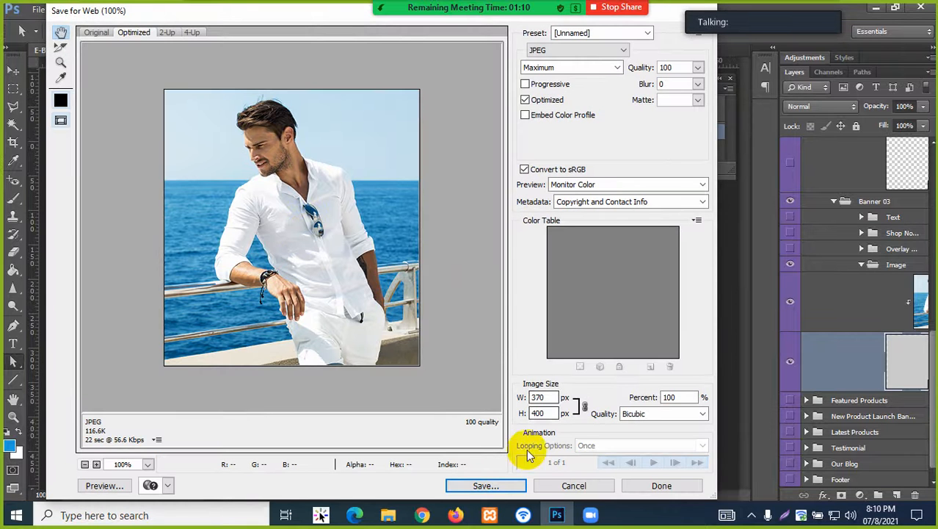
left_click(492, 483)
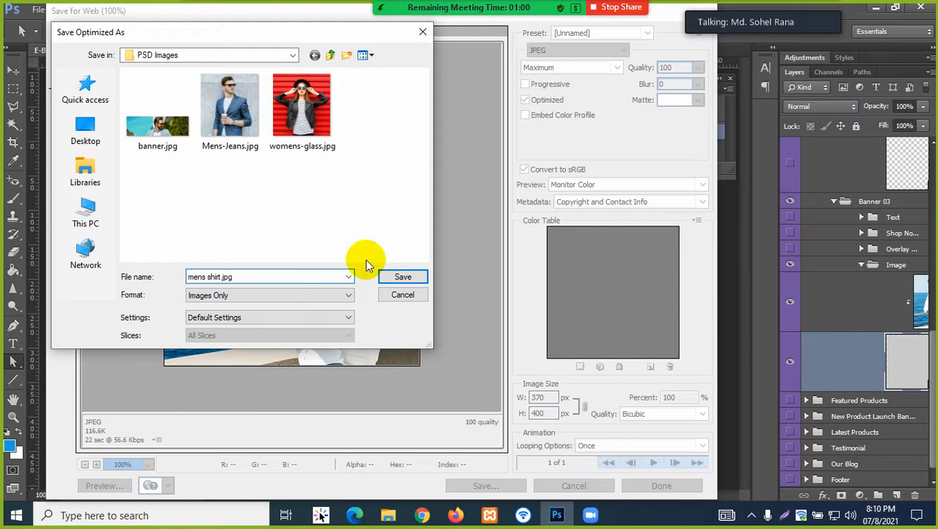
left_click(410, 276)
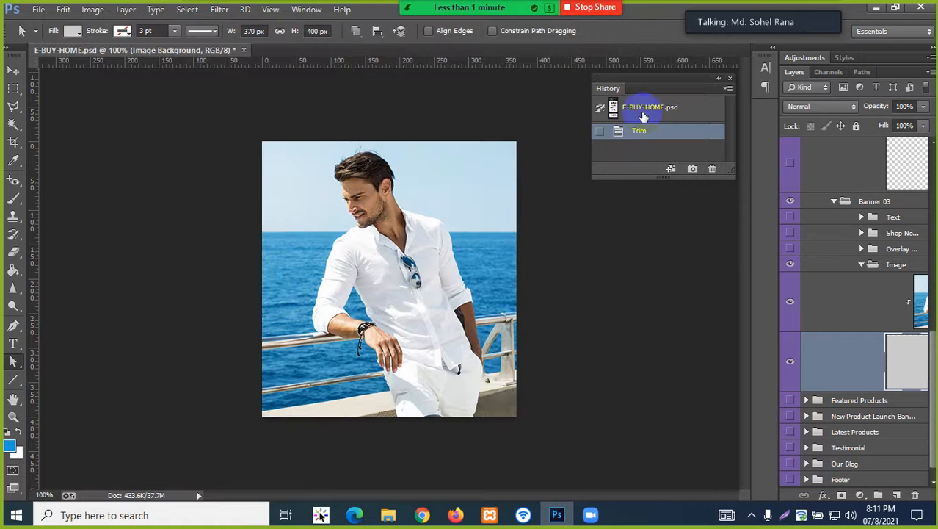
- Revert the document from the Mens Shirt trim to its original E-BUY-HOME.psd snapshot and go back to the promotional banners
left_click(643, 114)
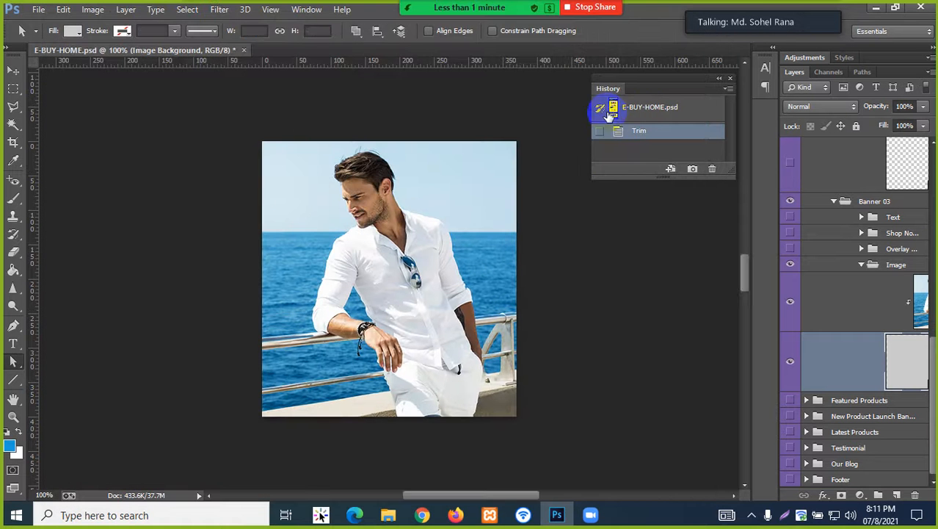
scroll(489, 263, "up", 10)
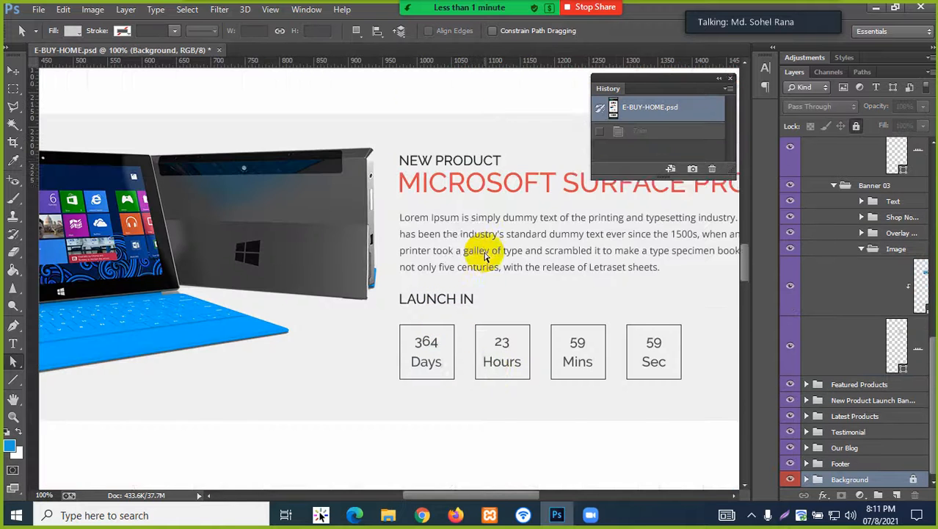
scroll(485, 251, "up", 6)
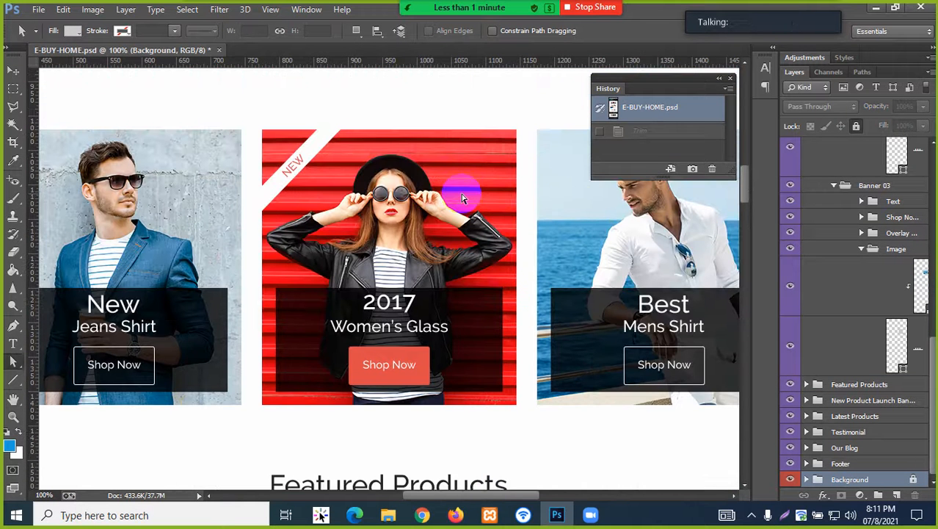
- Review the homepage design from the promotional banners up through the slider to the header logo
scroll(457, 220, "up", 3)
scroll(470, 257, "up", 5)
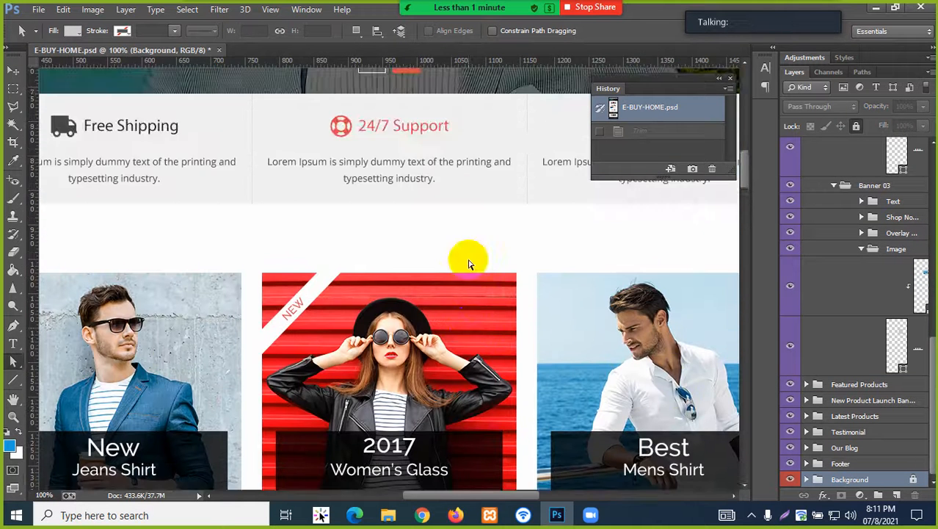
scroll(476, 294, "down", 5)
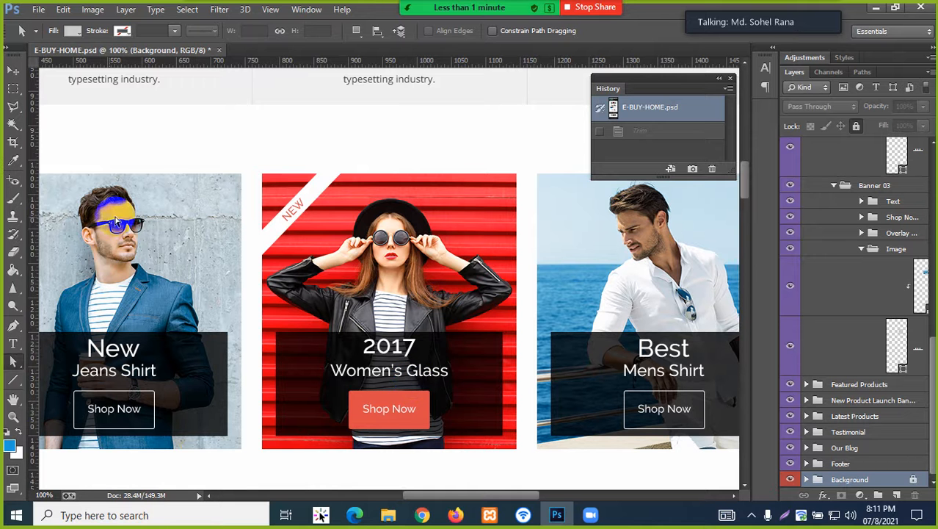
scroll(477, 279, "up", 3)
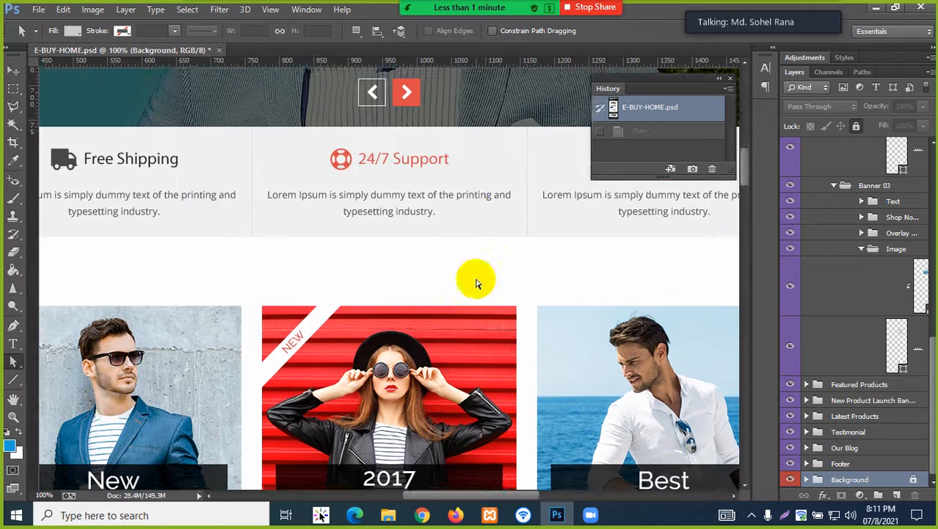
scroll(475, 283, "up", 5)
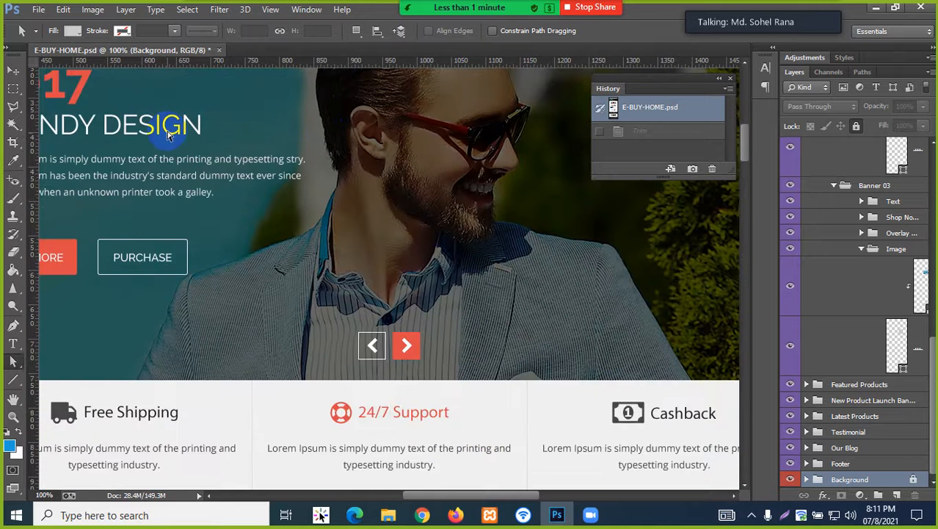
scroll(168, 136, "up", 1)
scroll(389, 331, "up", 5)
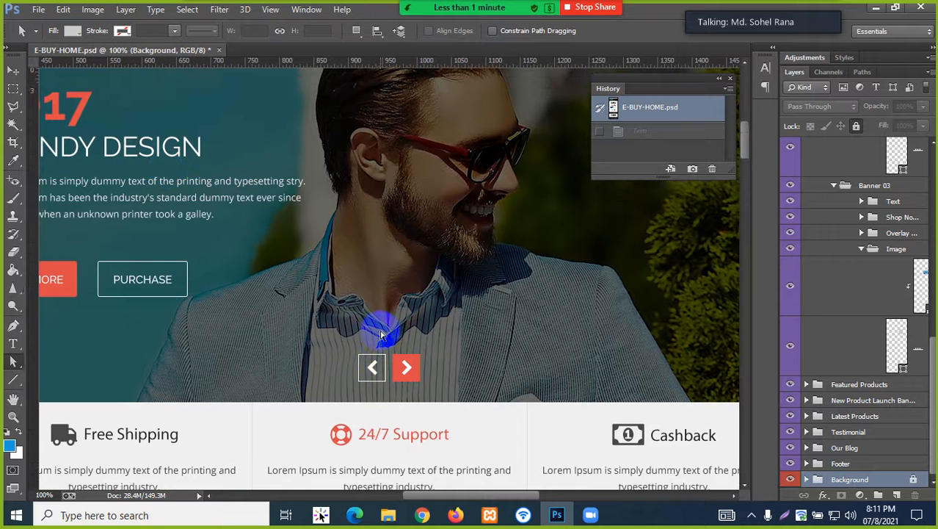
scroll(419, 265, "up", 4)
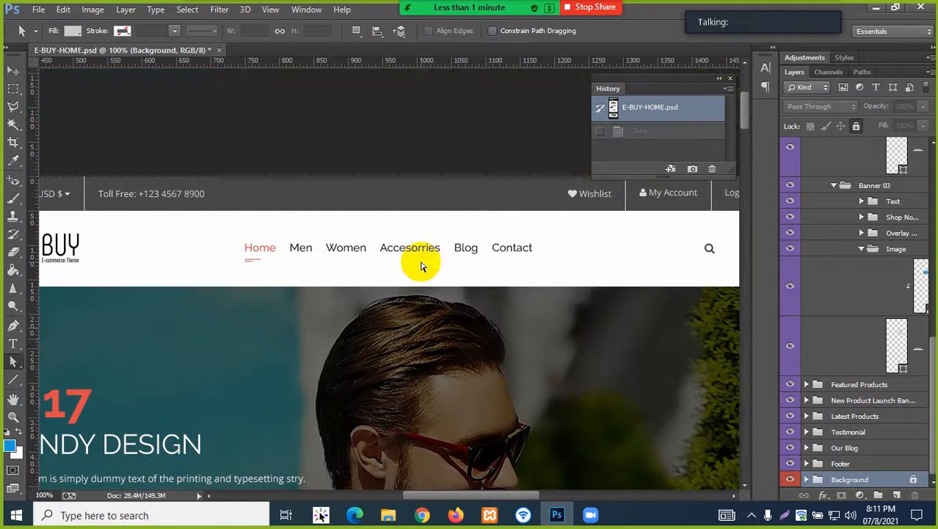
left_click_drag(430, 494, 389, 492)
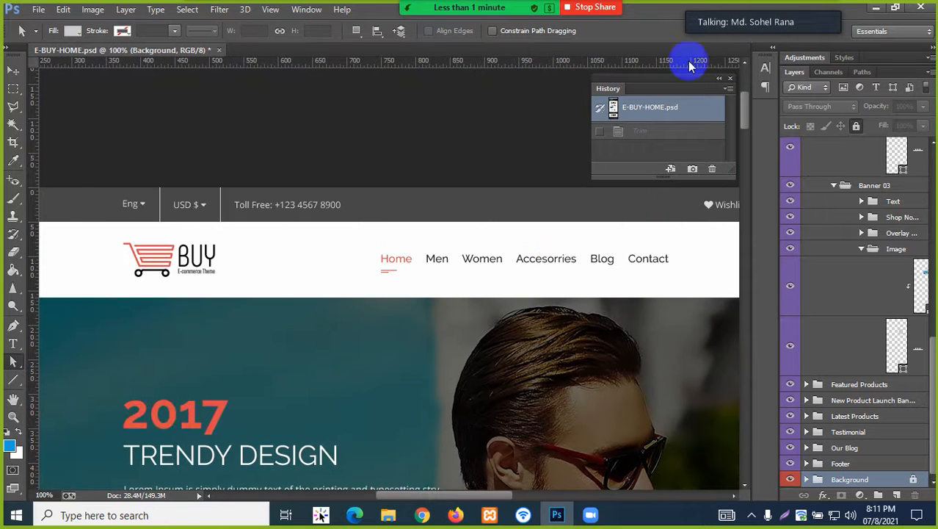
- Open the PSD Images folder on the desktop and view the exported banner.jpg and logo.png in the picture viewer
left_click(875, 9)
left_click(545, 162)
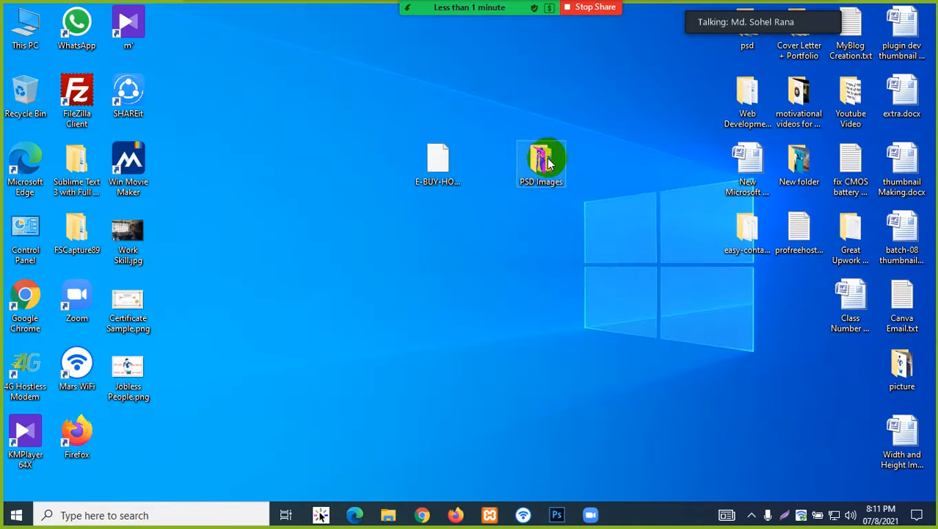
double_click(546, 161)
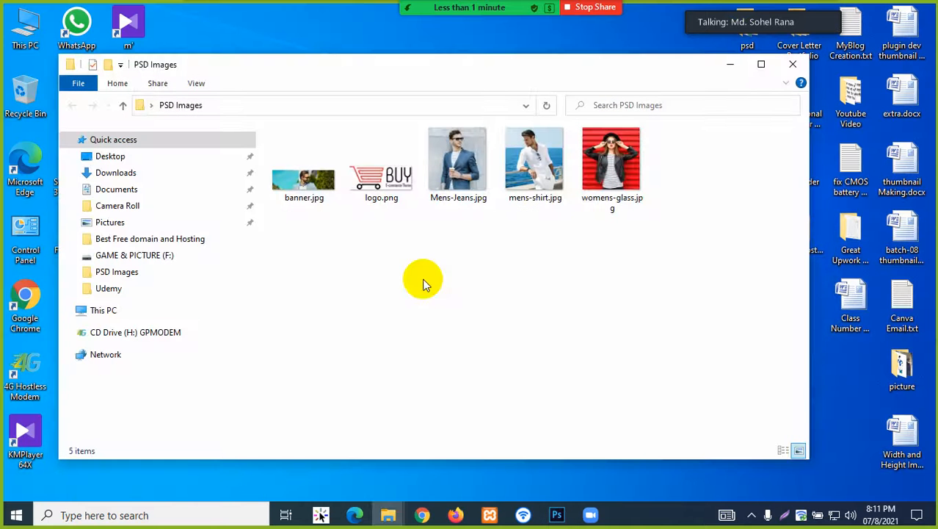
left_click(307, 179)
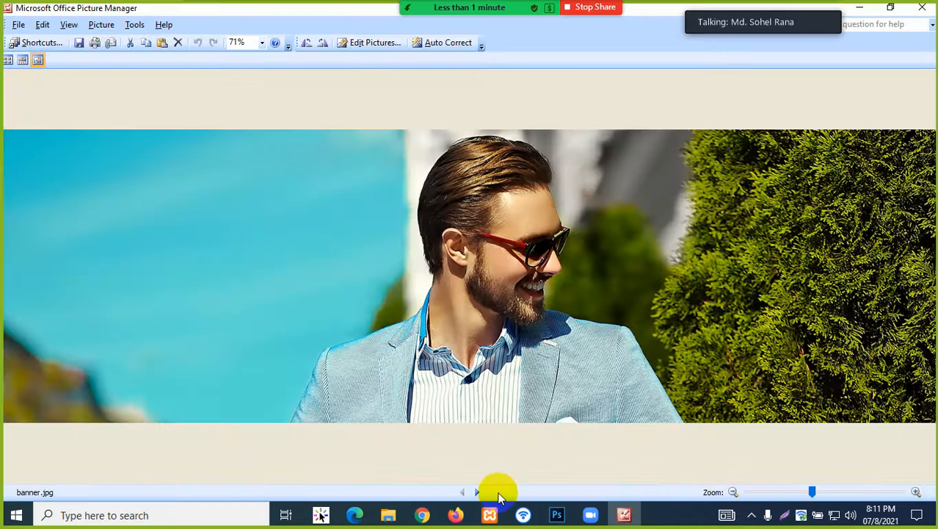
left_click(478, 492)
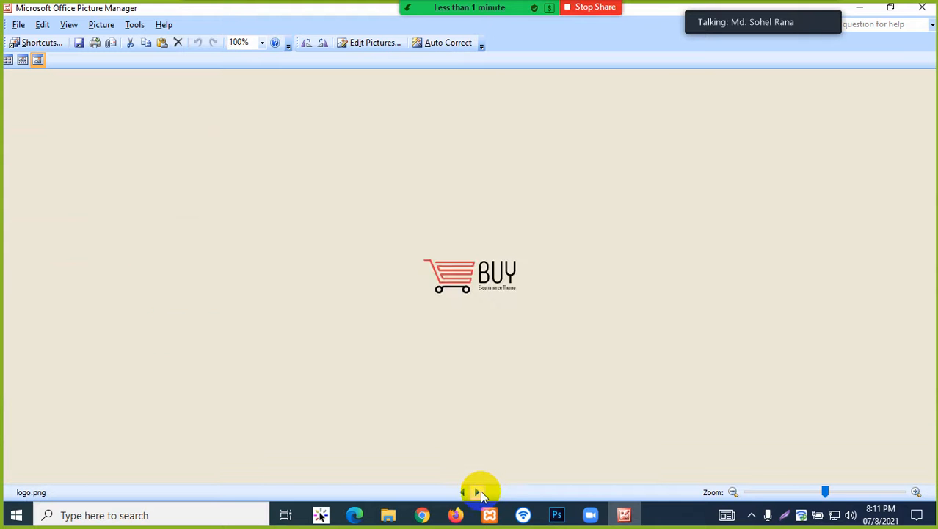
- View the remaining exported images Mens-Jeans.jpg, mens-shirt.jpg and womens-glass.jpg, and close the picture viewer
left_click(478, 493)
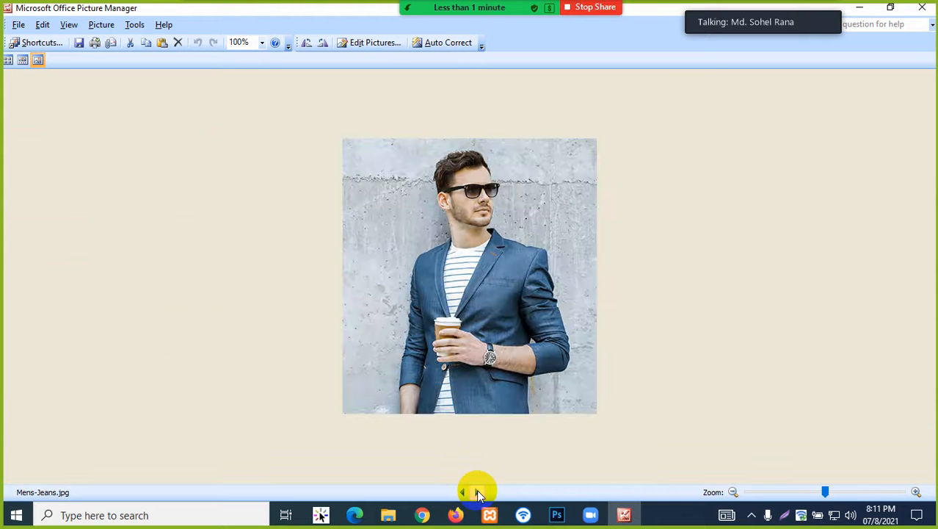
left_click(478, 493)
left_click(478, 493)
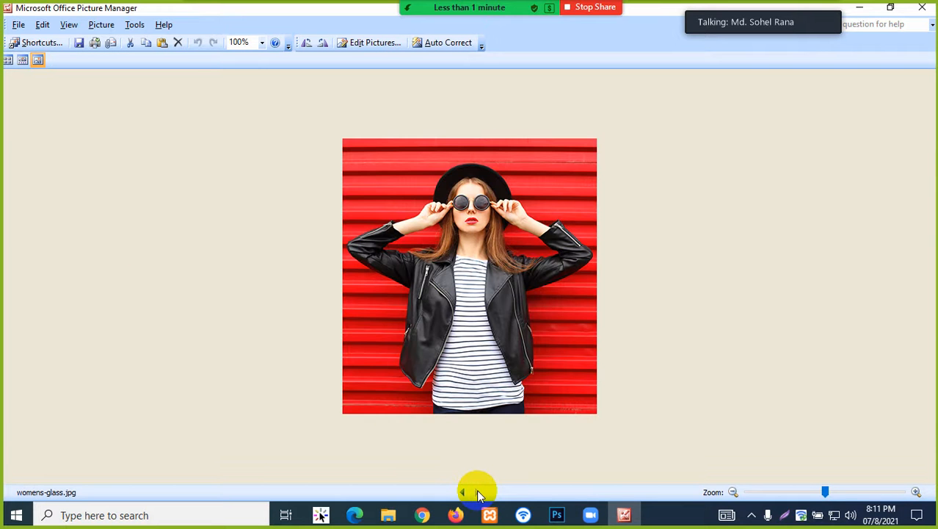
left_click(930, 8)
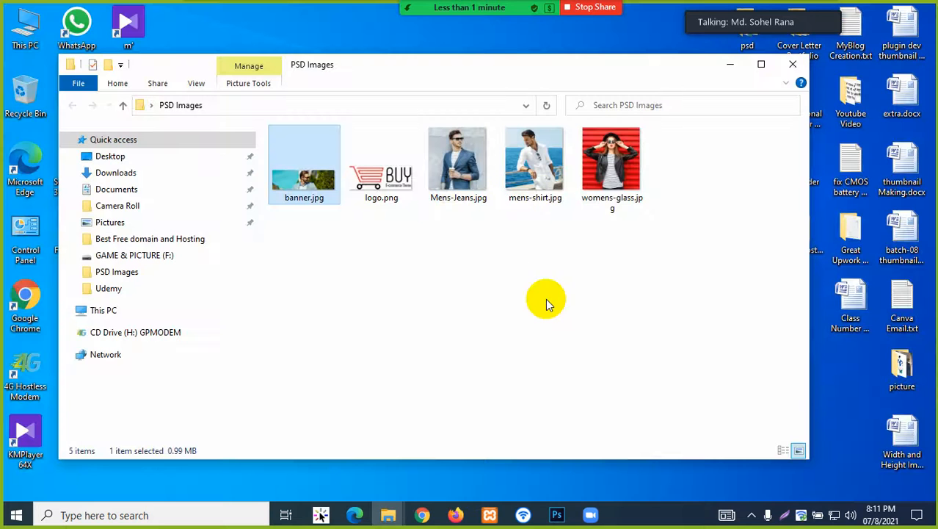
left_click(752, 515)
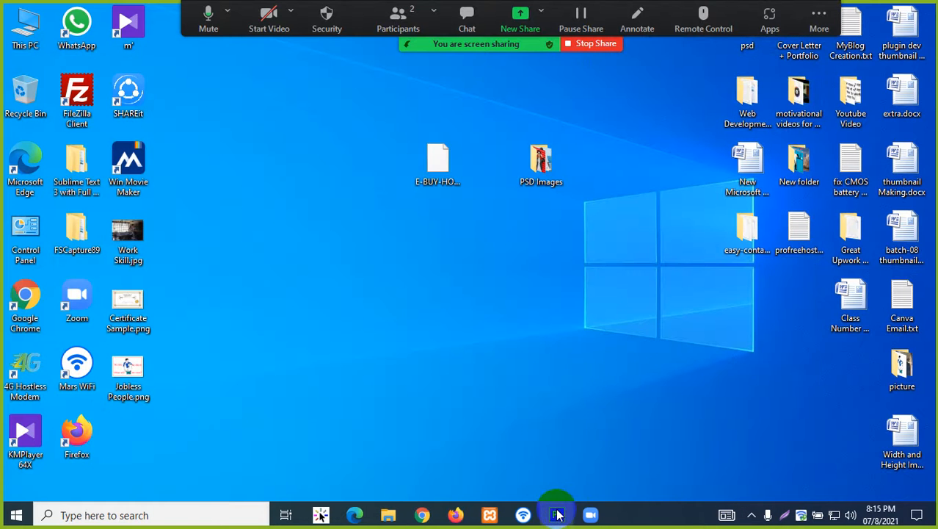
- Switch to Photoshop and review the E-BUY-HOME.psd homepage design from the header through the product, testimonial and blog sections to the footer
left_click(557, 515)
scroll(491, 339, "down", 1)
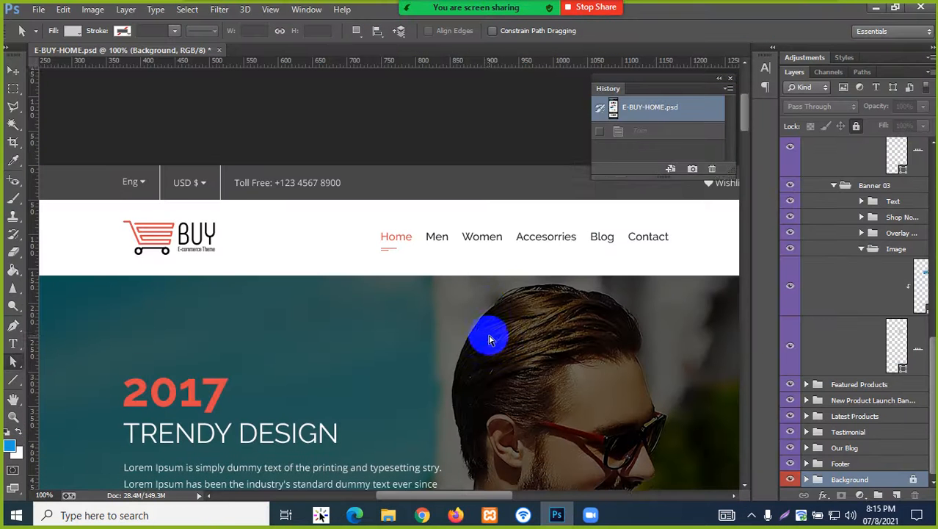
scroll(490, 339, "down", 3)
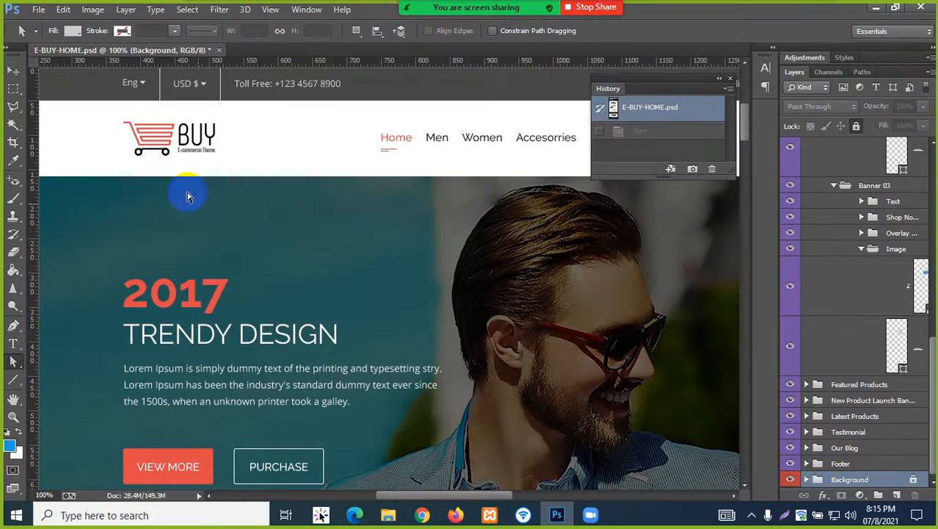
scroll(360, 356, "down", 10)
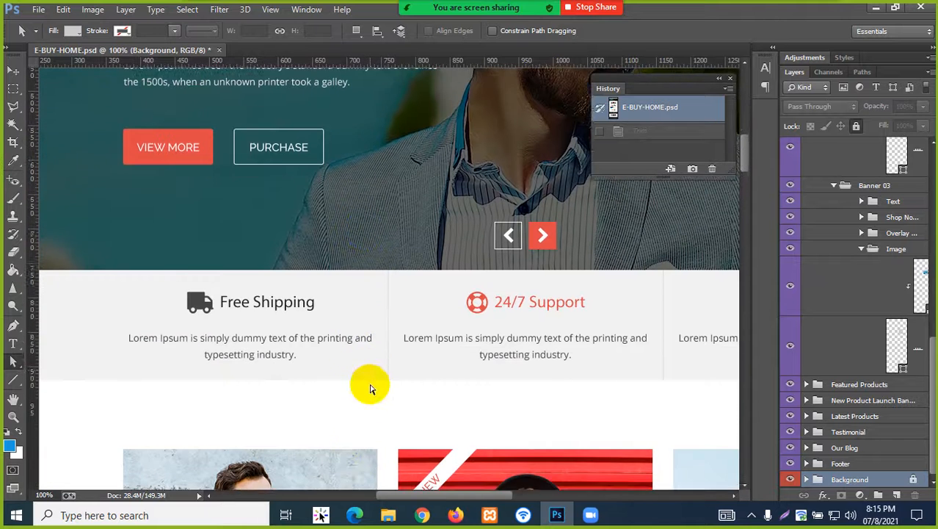
scroll(371, 390, "down", 13)
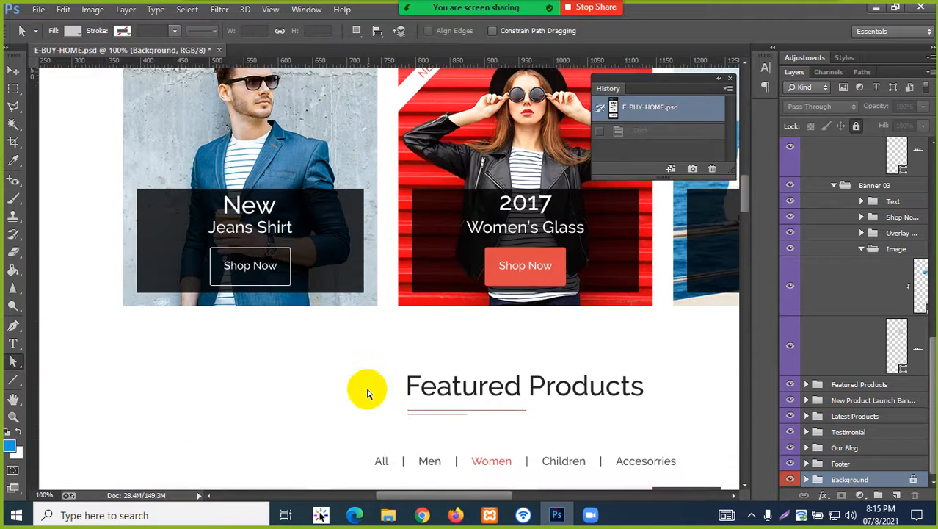
scroll(367, 394, "down", 11)
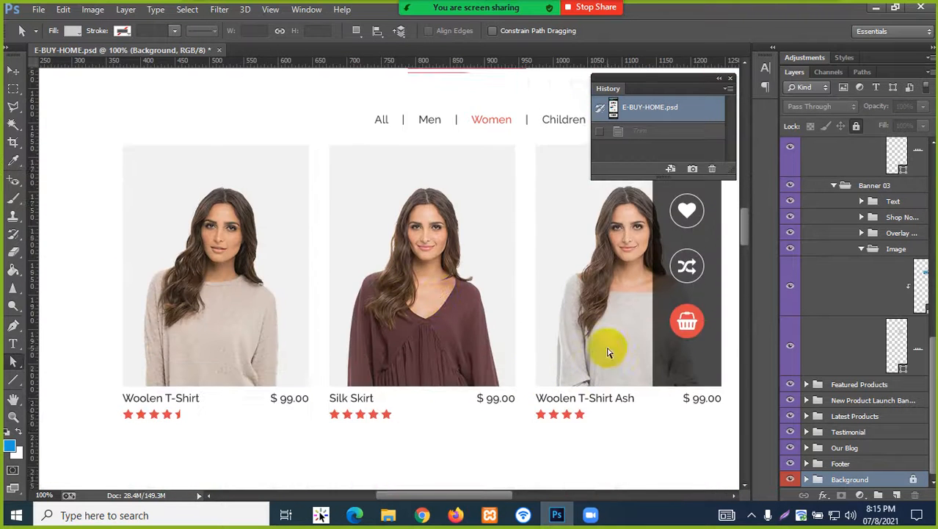
scroll(607, 352, "down", 14)
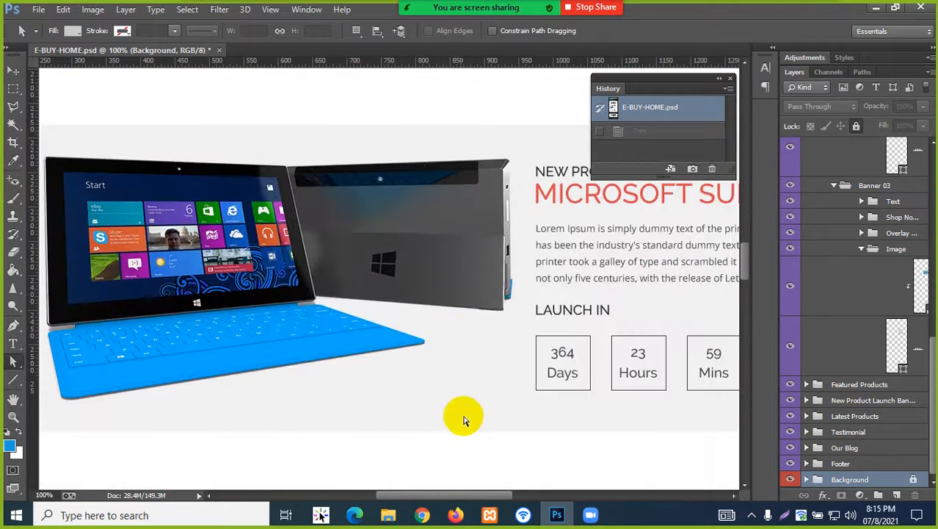
scroll(469, 417, "down", 11)
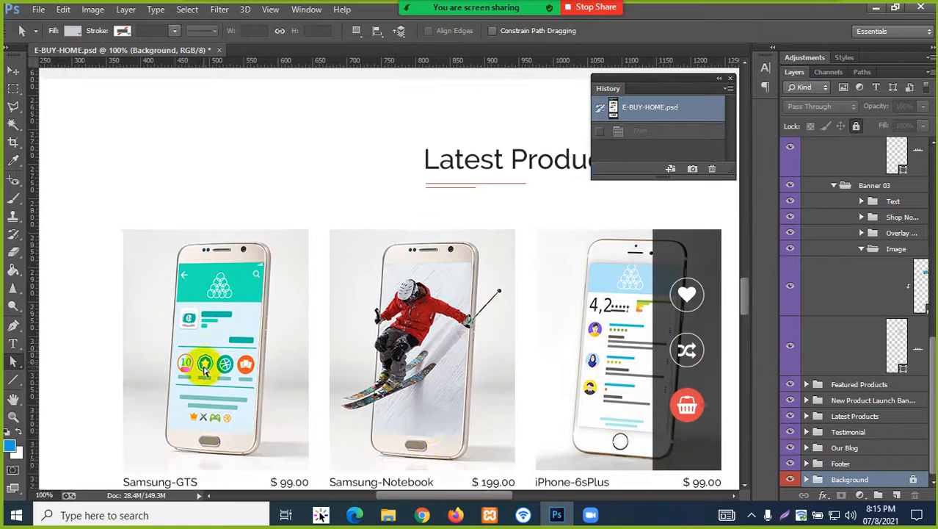
scroll(430, 381, "down", 12)
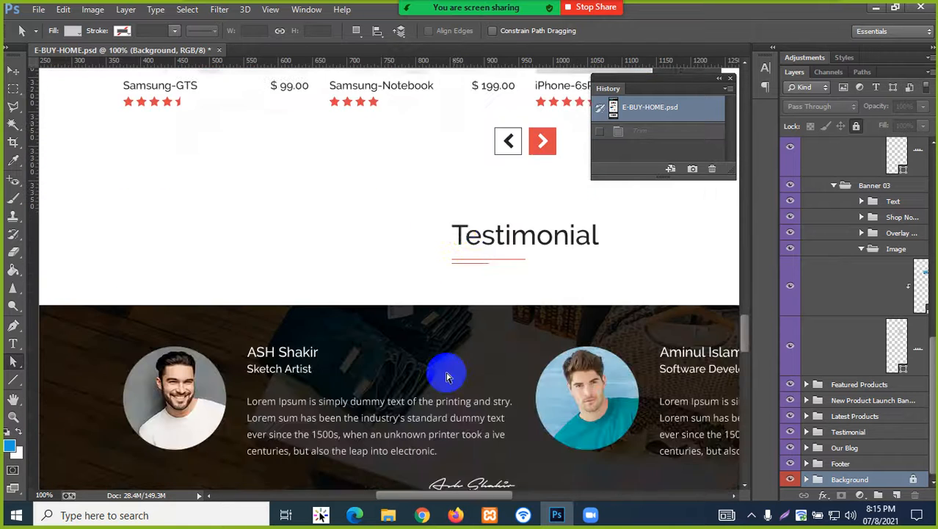
scroll(440, 382, "down", 10)
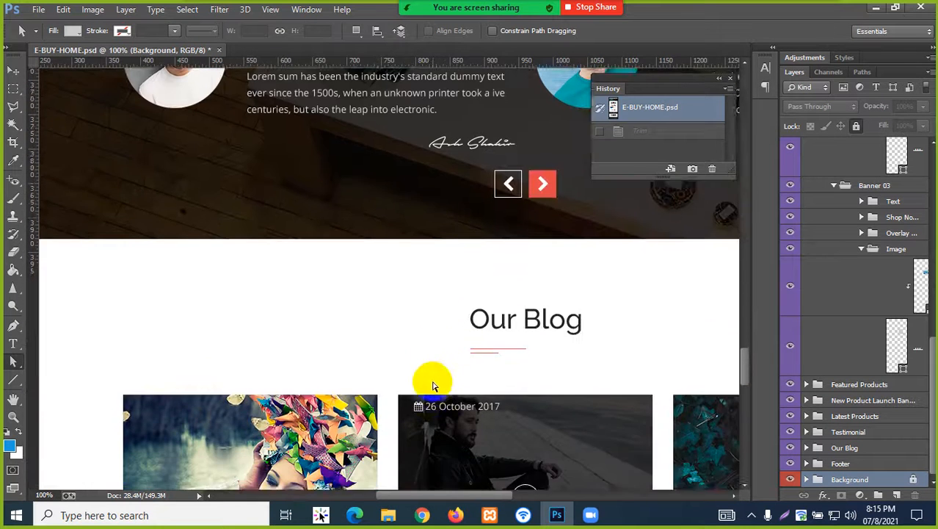
scroll(433, 385, "down", 4)
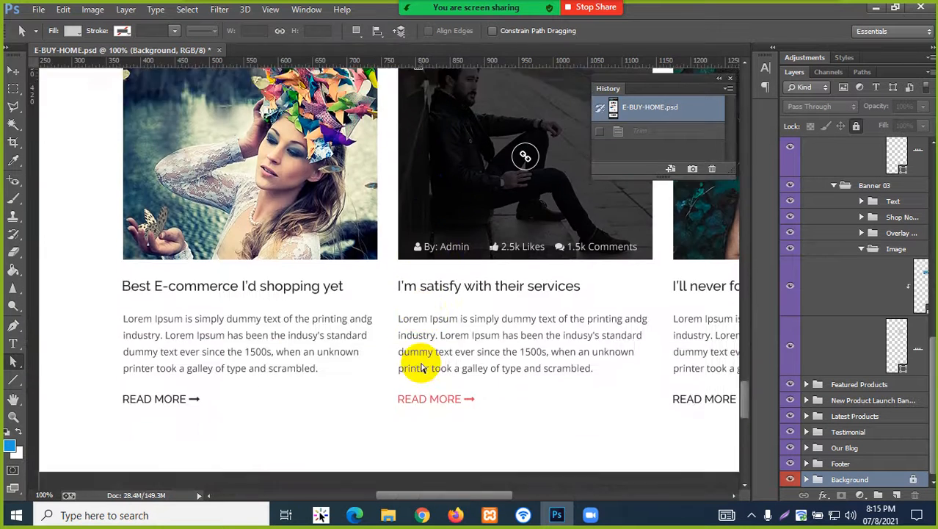
scroll(421, 367, "down", 5)
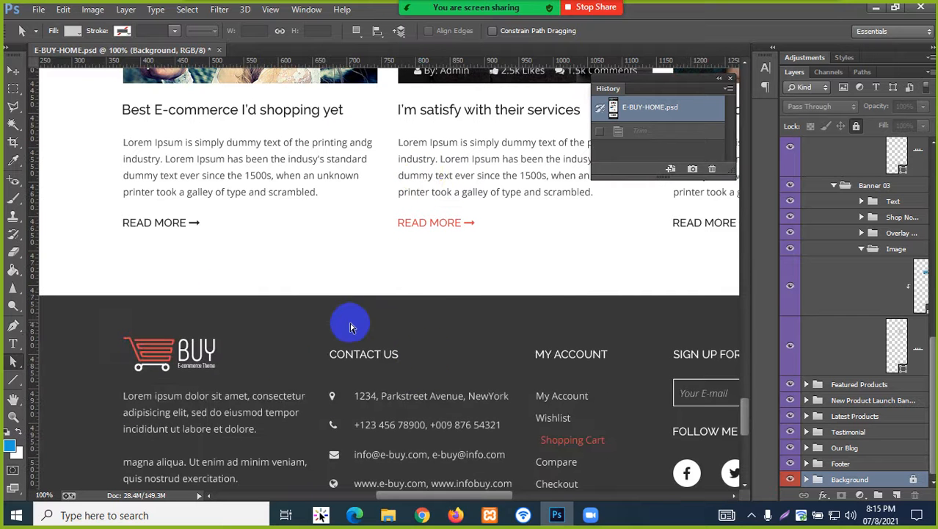
- Switch to Firefox and search Google for "website psd templates free download"
left_click(456, 515)
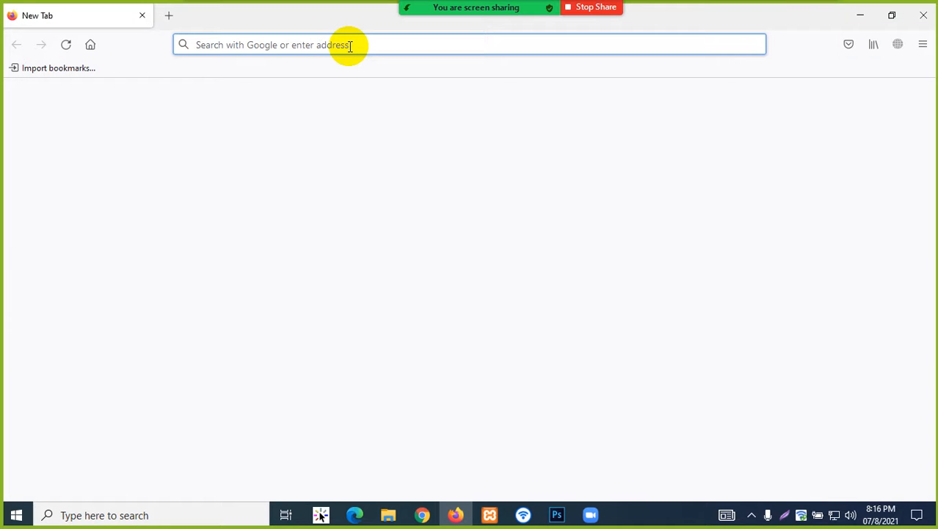
type("web")
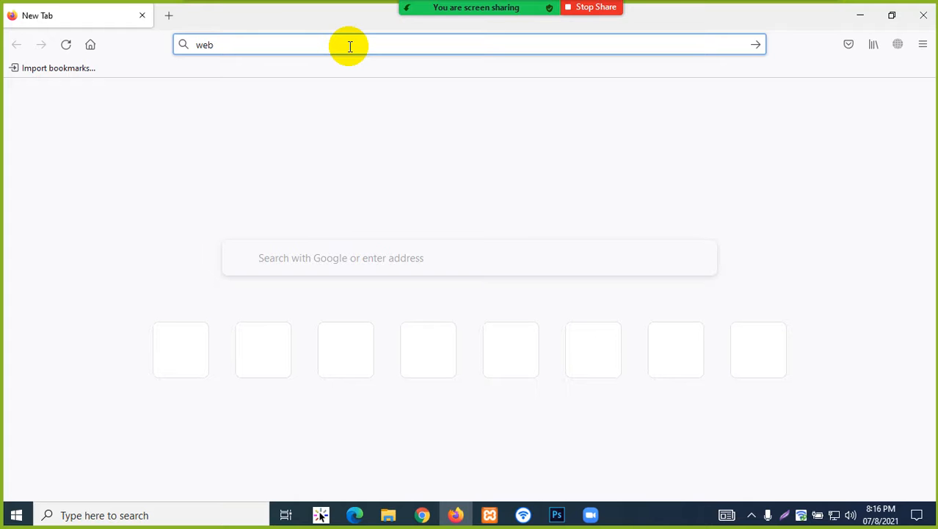
type("site")
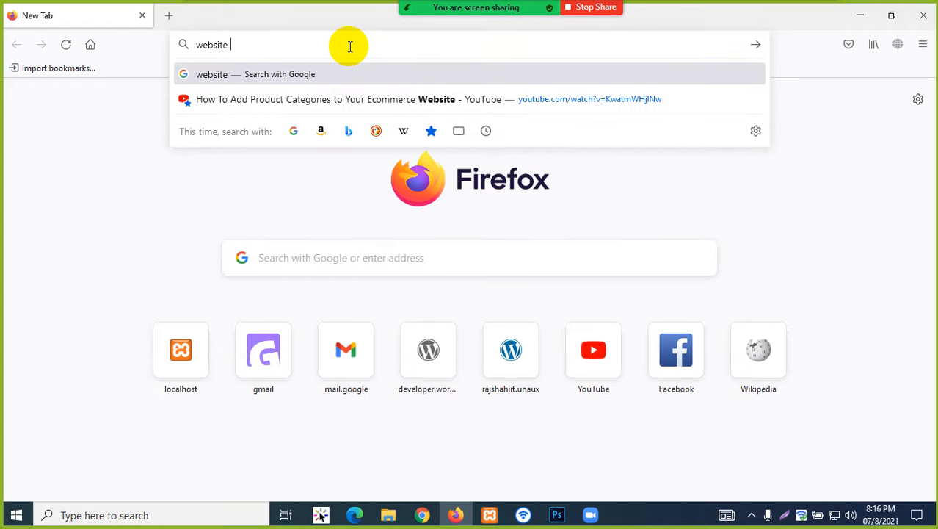
type(" psd")
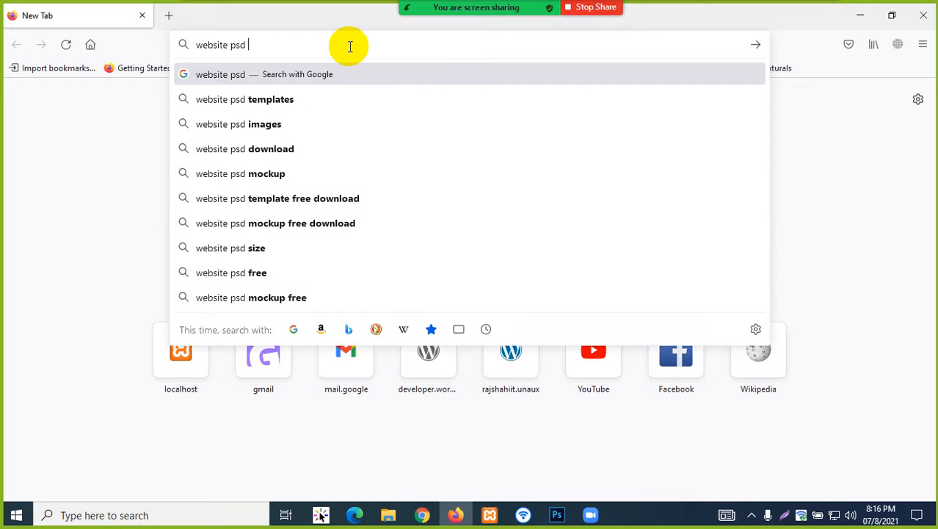
type(" temp")
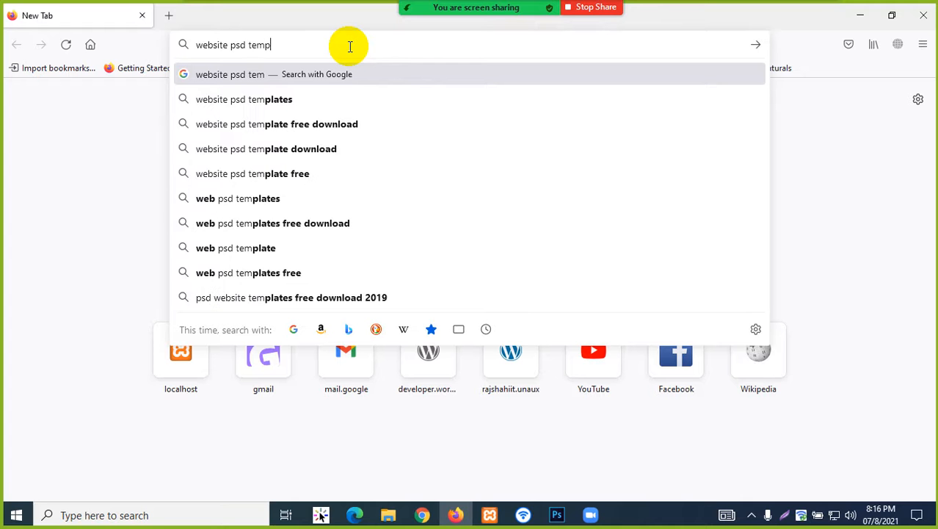
type("lates free")
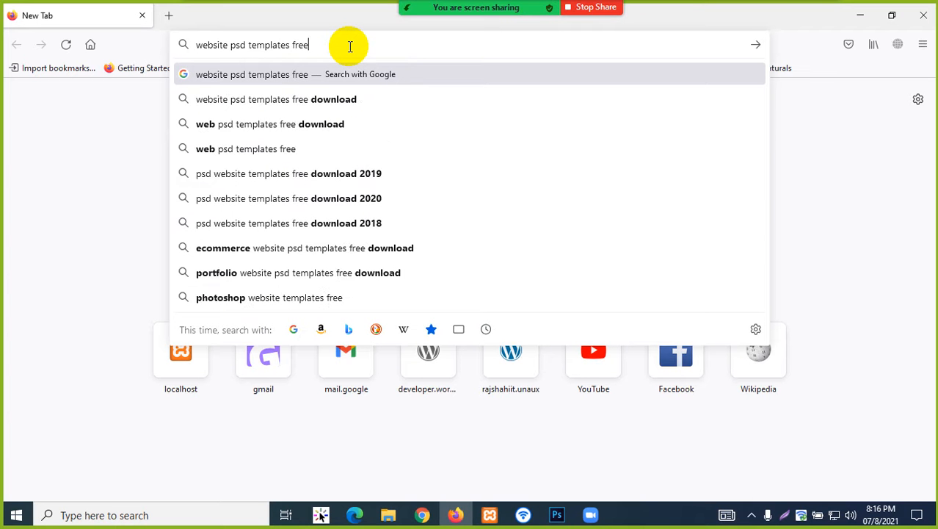
left_click(334, 99)
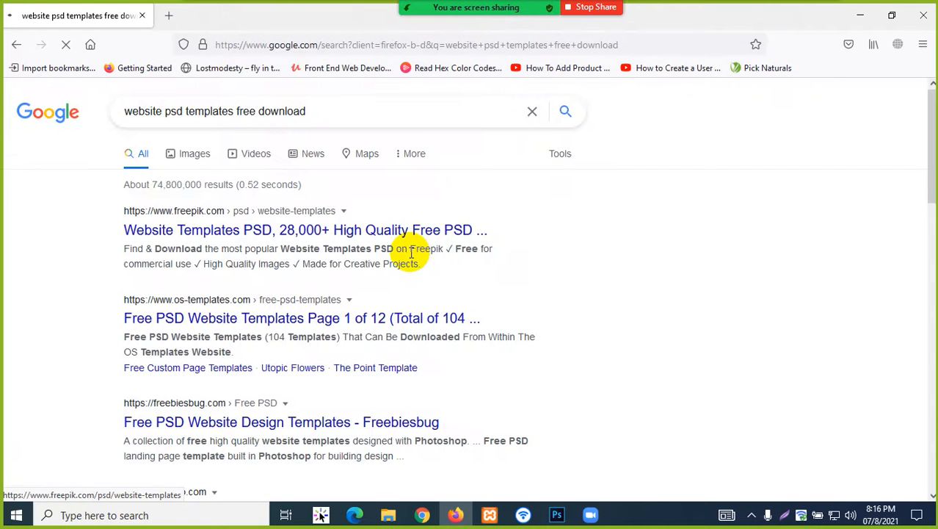
- Examine the search results for sites that offer free PSD website templates
scroll(367, 242, "down", 2)
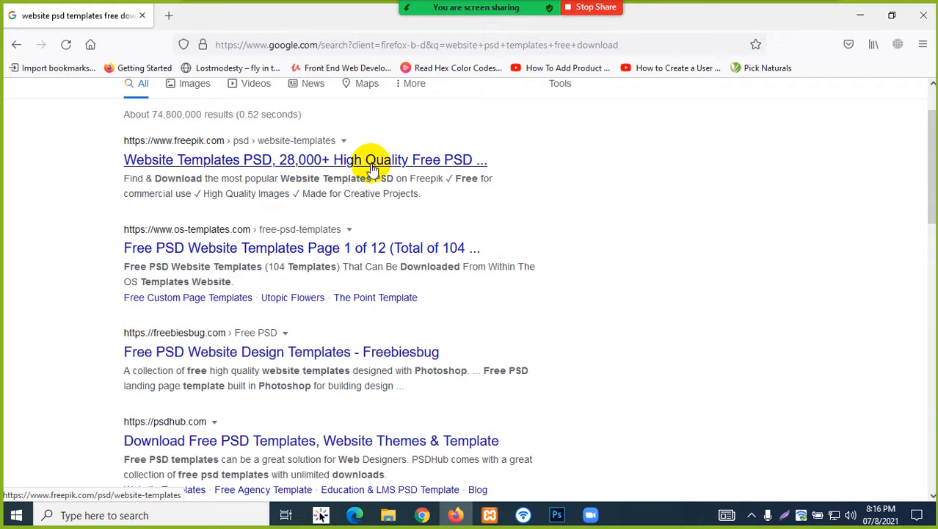
scroll(400, 179, "down", 2)
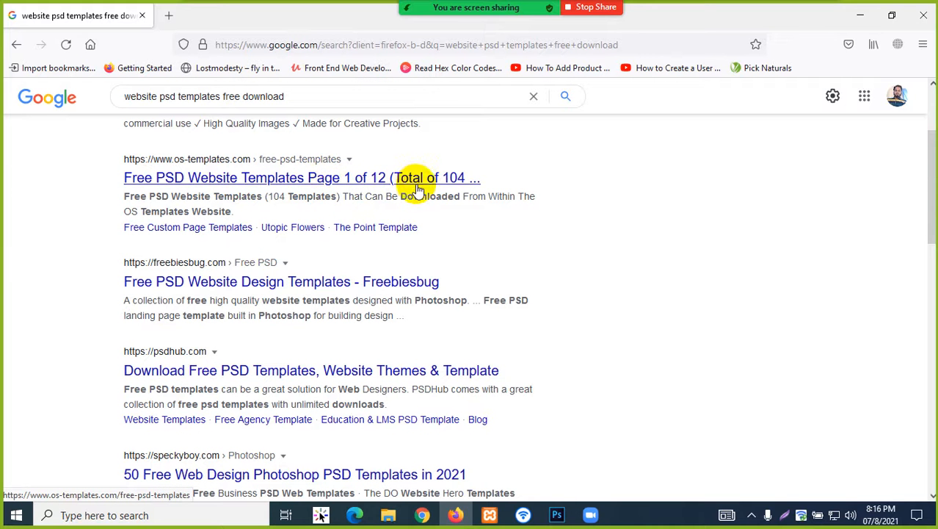
scroll(232, 187, "down", 4)
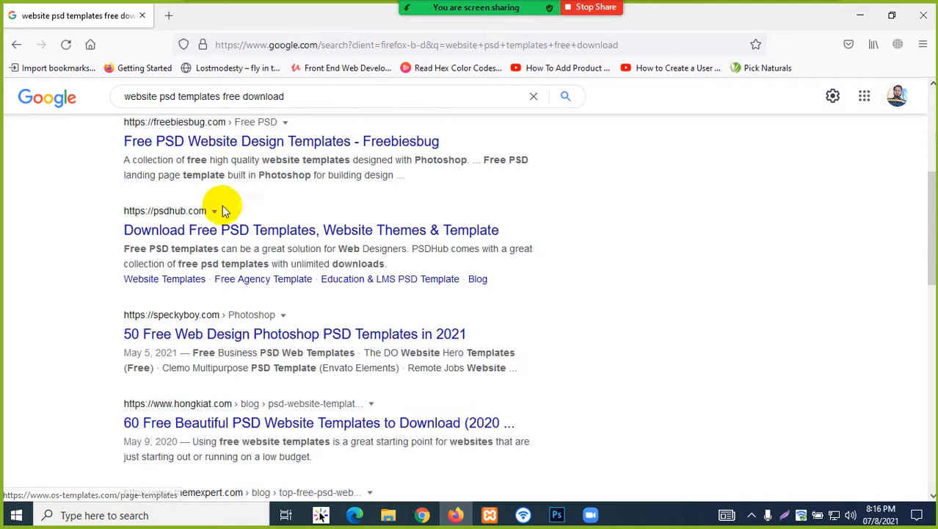
scroll(220, 316, "down", 4)
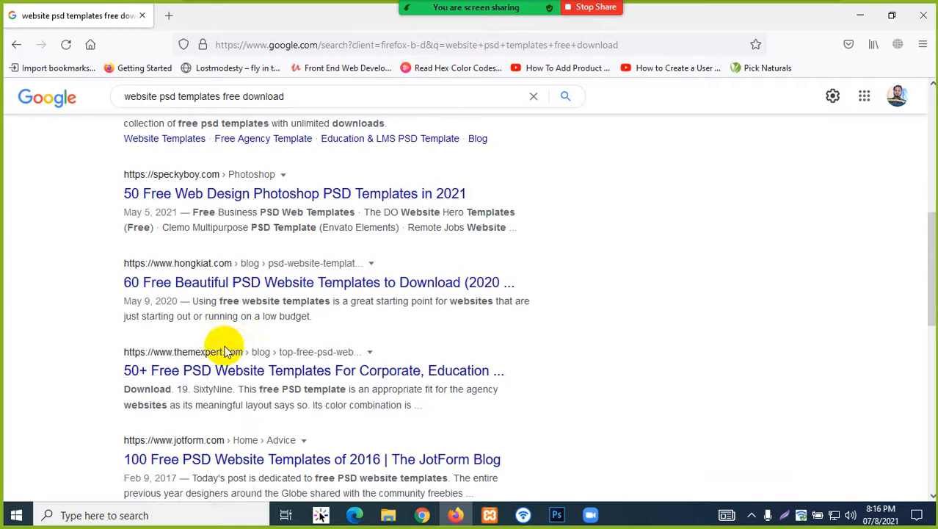
scroll(235, 347, "up", 10)
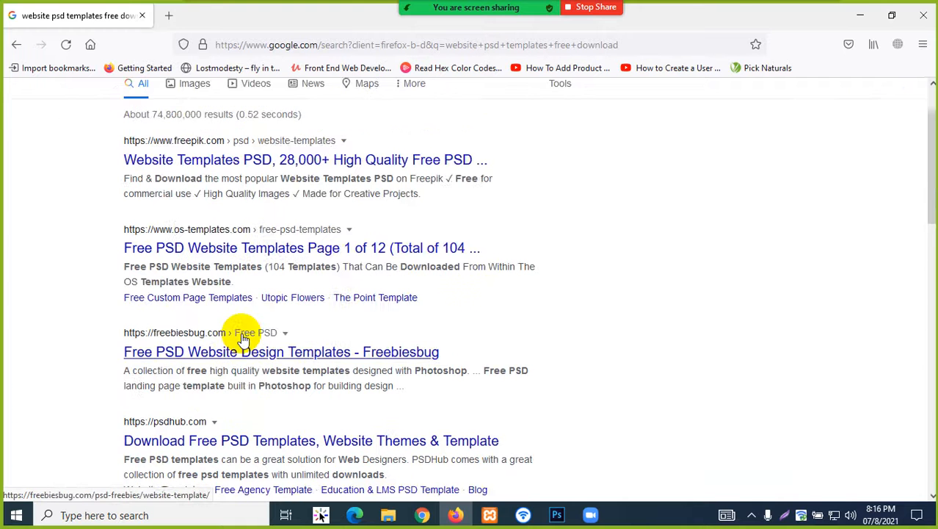
scroll(245, 332, "down", 12)
scroll(283, 331, "up", 14)
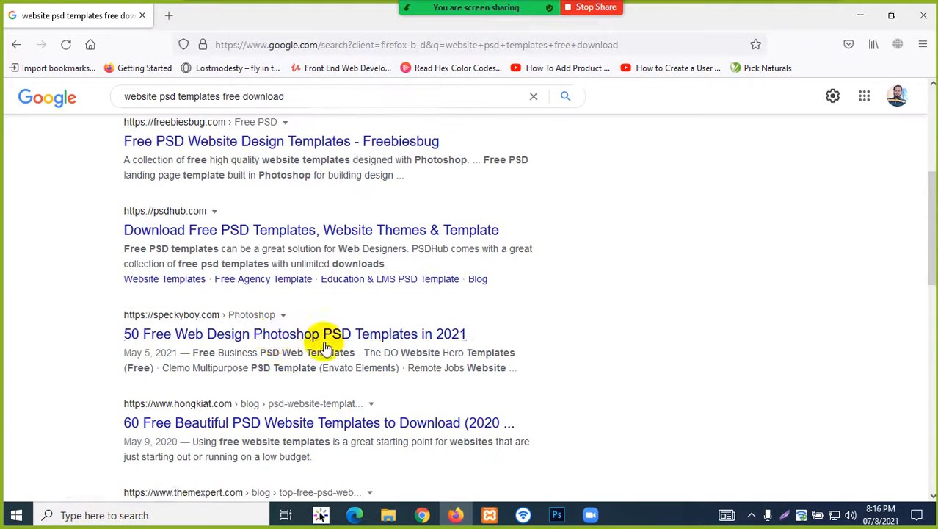
- Stop sharing the screen in the Zoom meeting
left_click(599, 7)
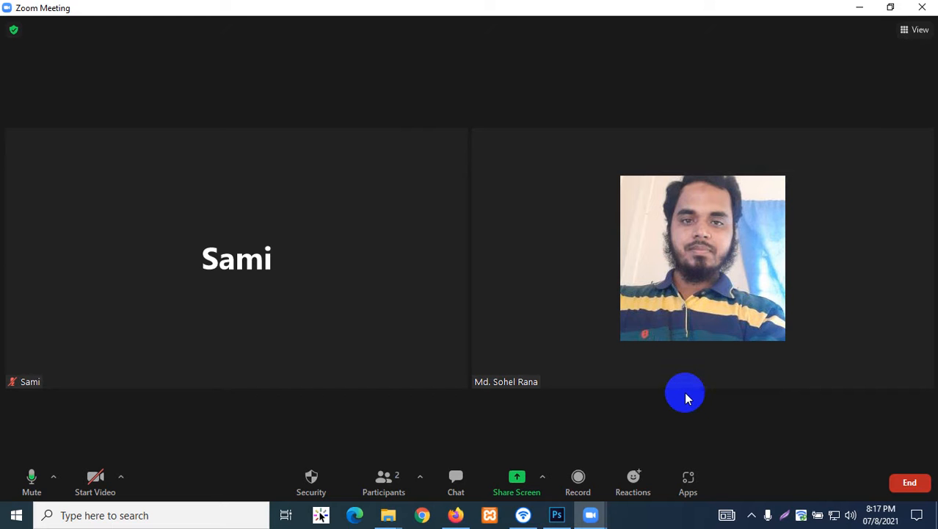
mouse_move(680, 387)
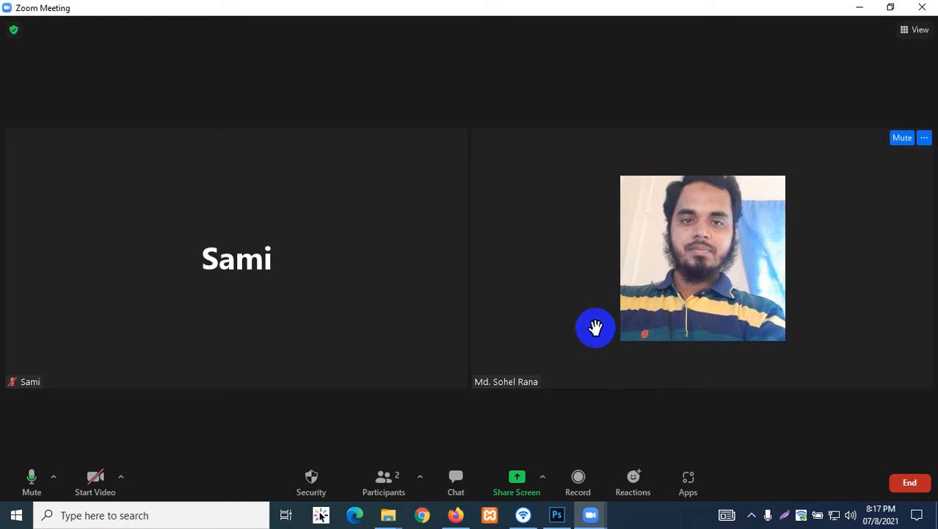